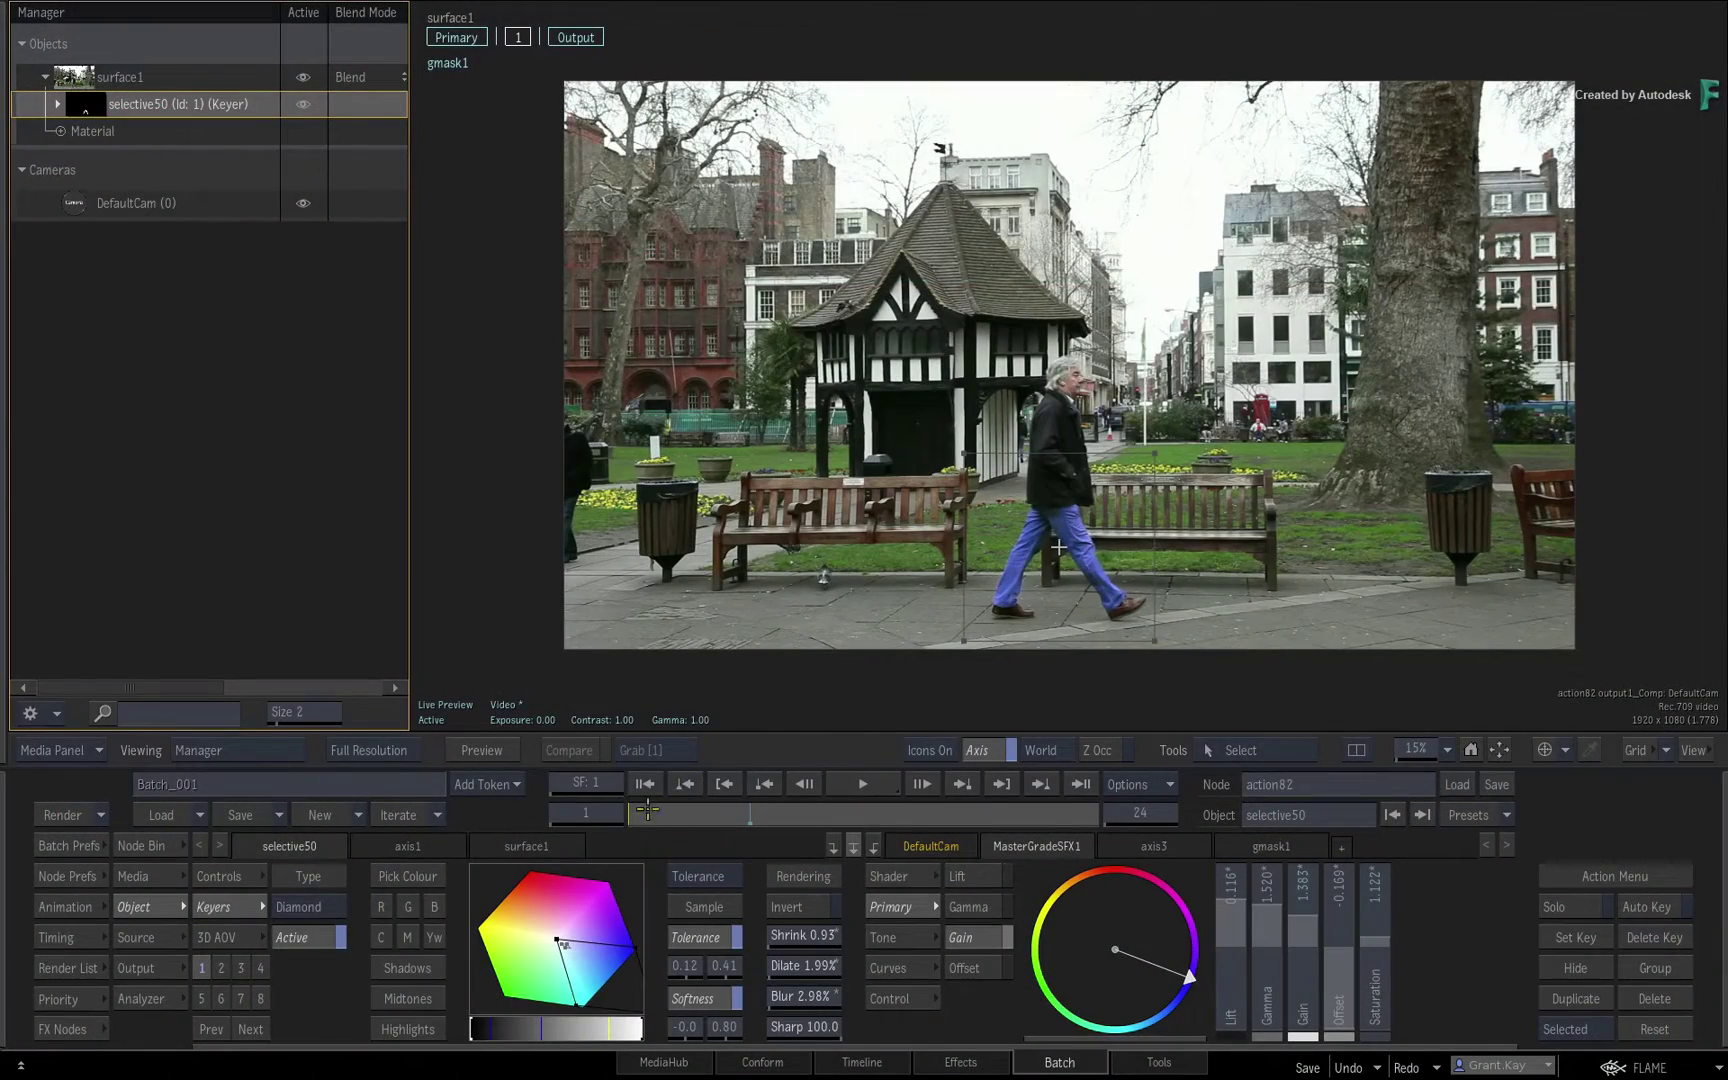
Expand selective50 and its GMasks group under surface1, check gmask1, and reselect the selective50 keyer
mouse_move(648, 809)
left_mouse_down()
mouse_move(1035, 810)
mouse_move(619, 847)
mouse_move(943, 790)
mouse_move(630, 800)
left_mouse_up()
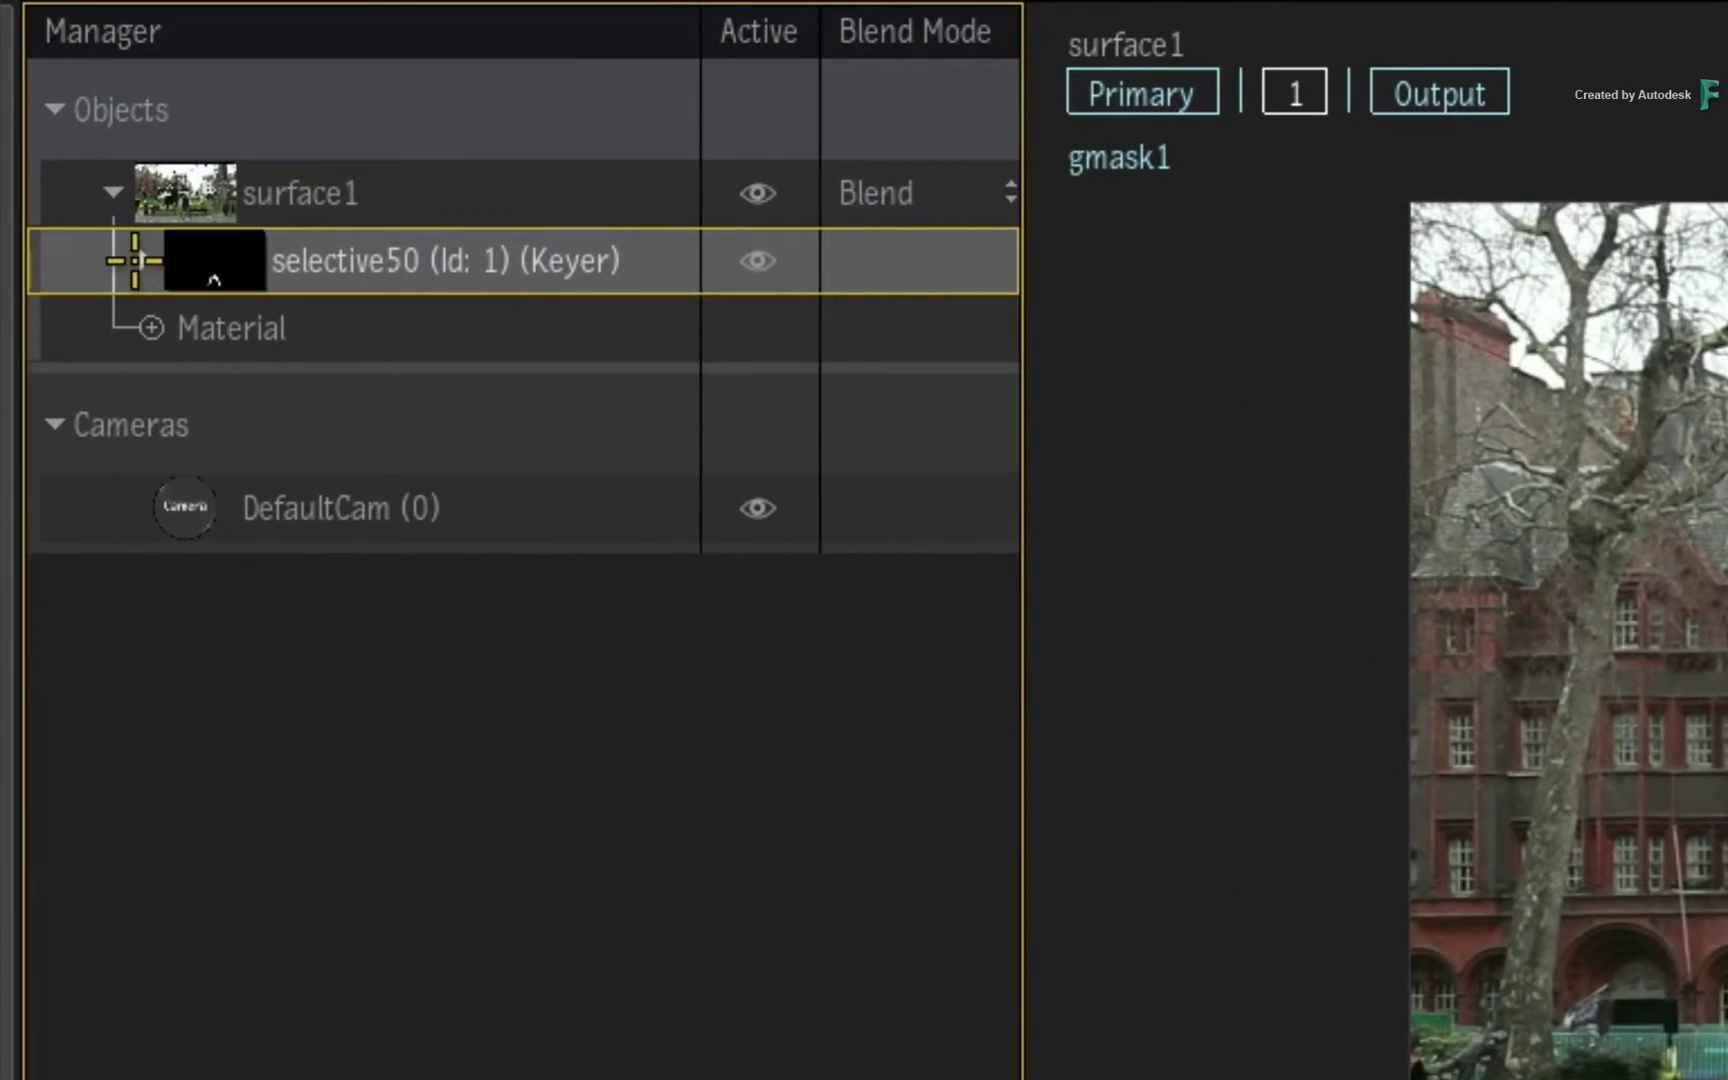
left_click(129, 237)
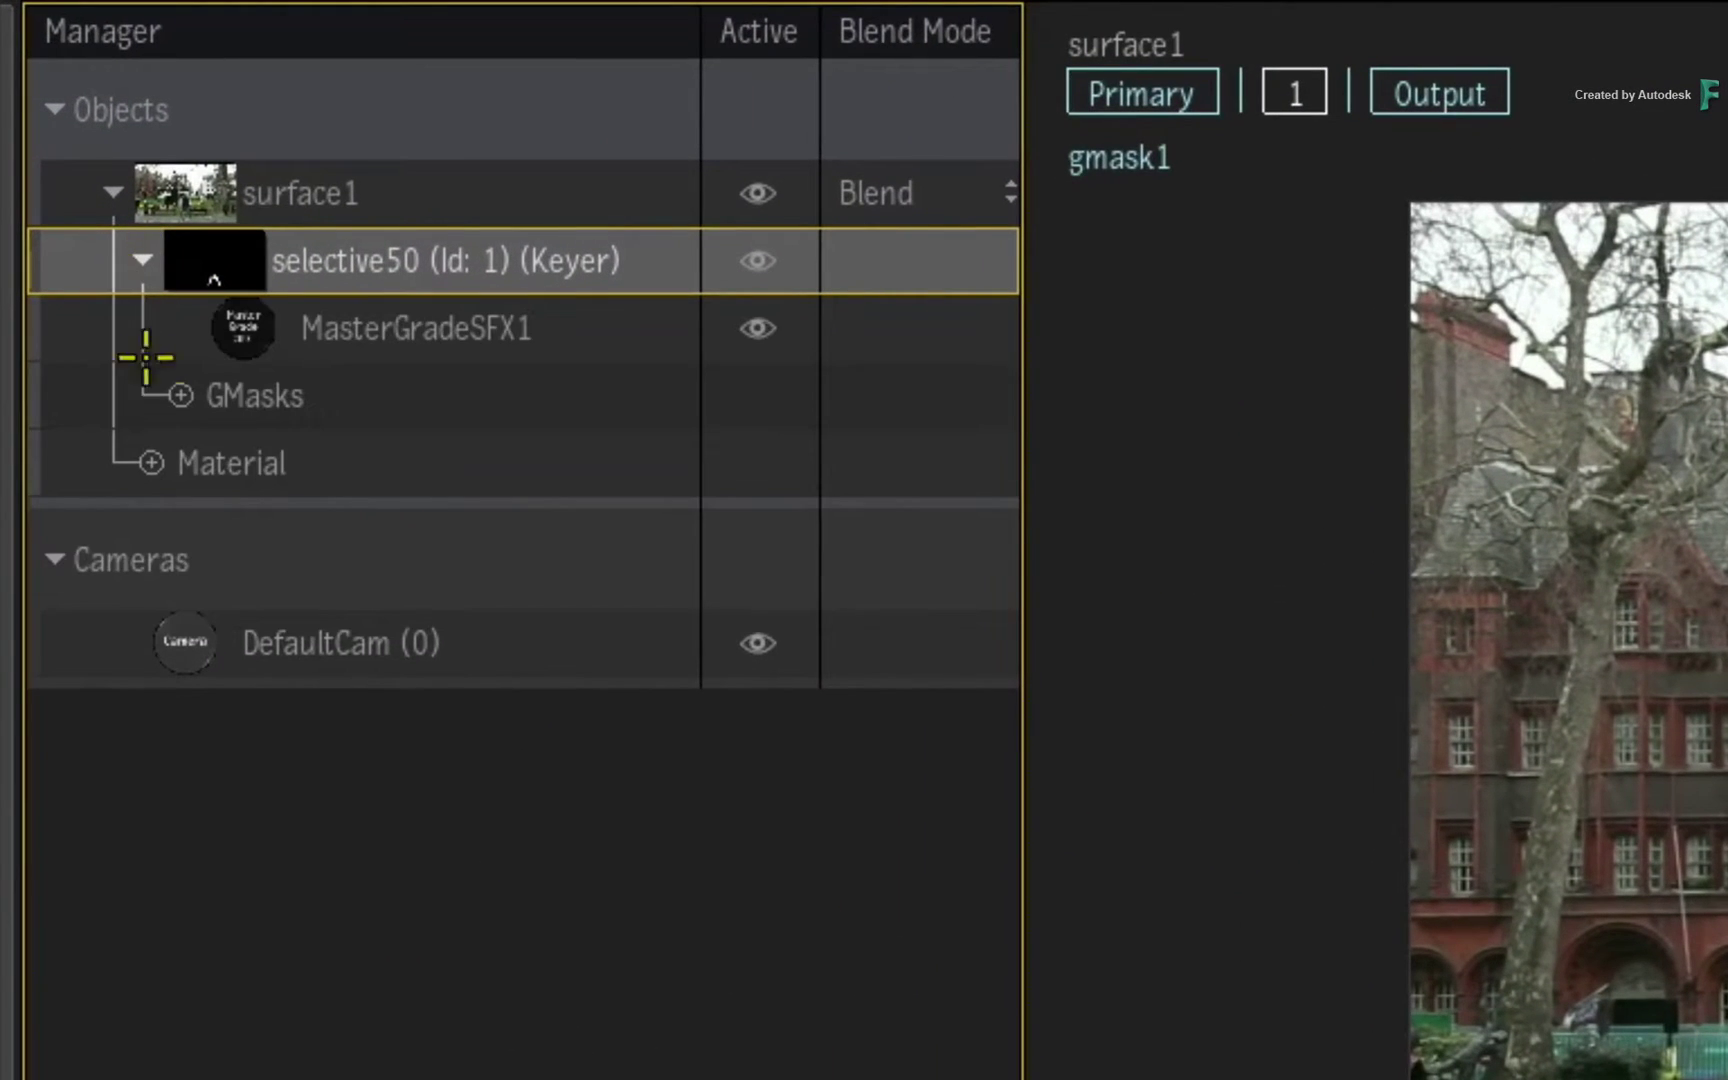
left_click(183, 396)
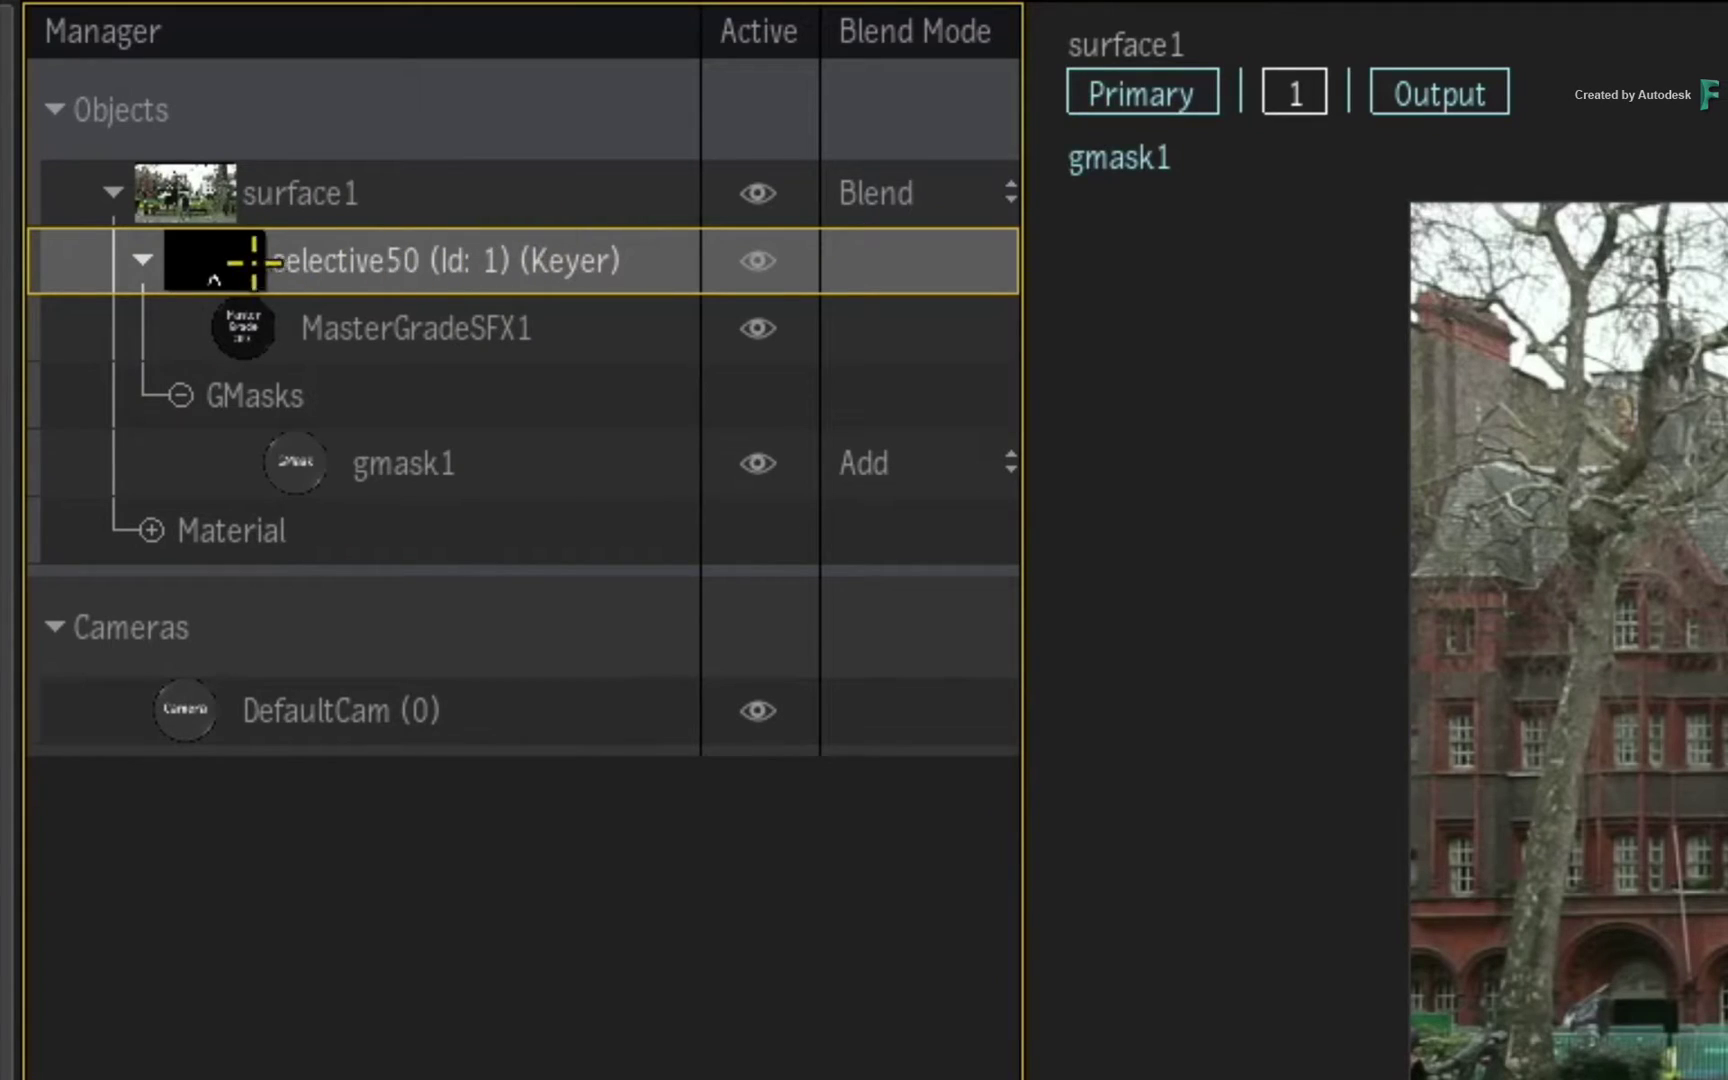
left_click(282, 463)
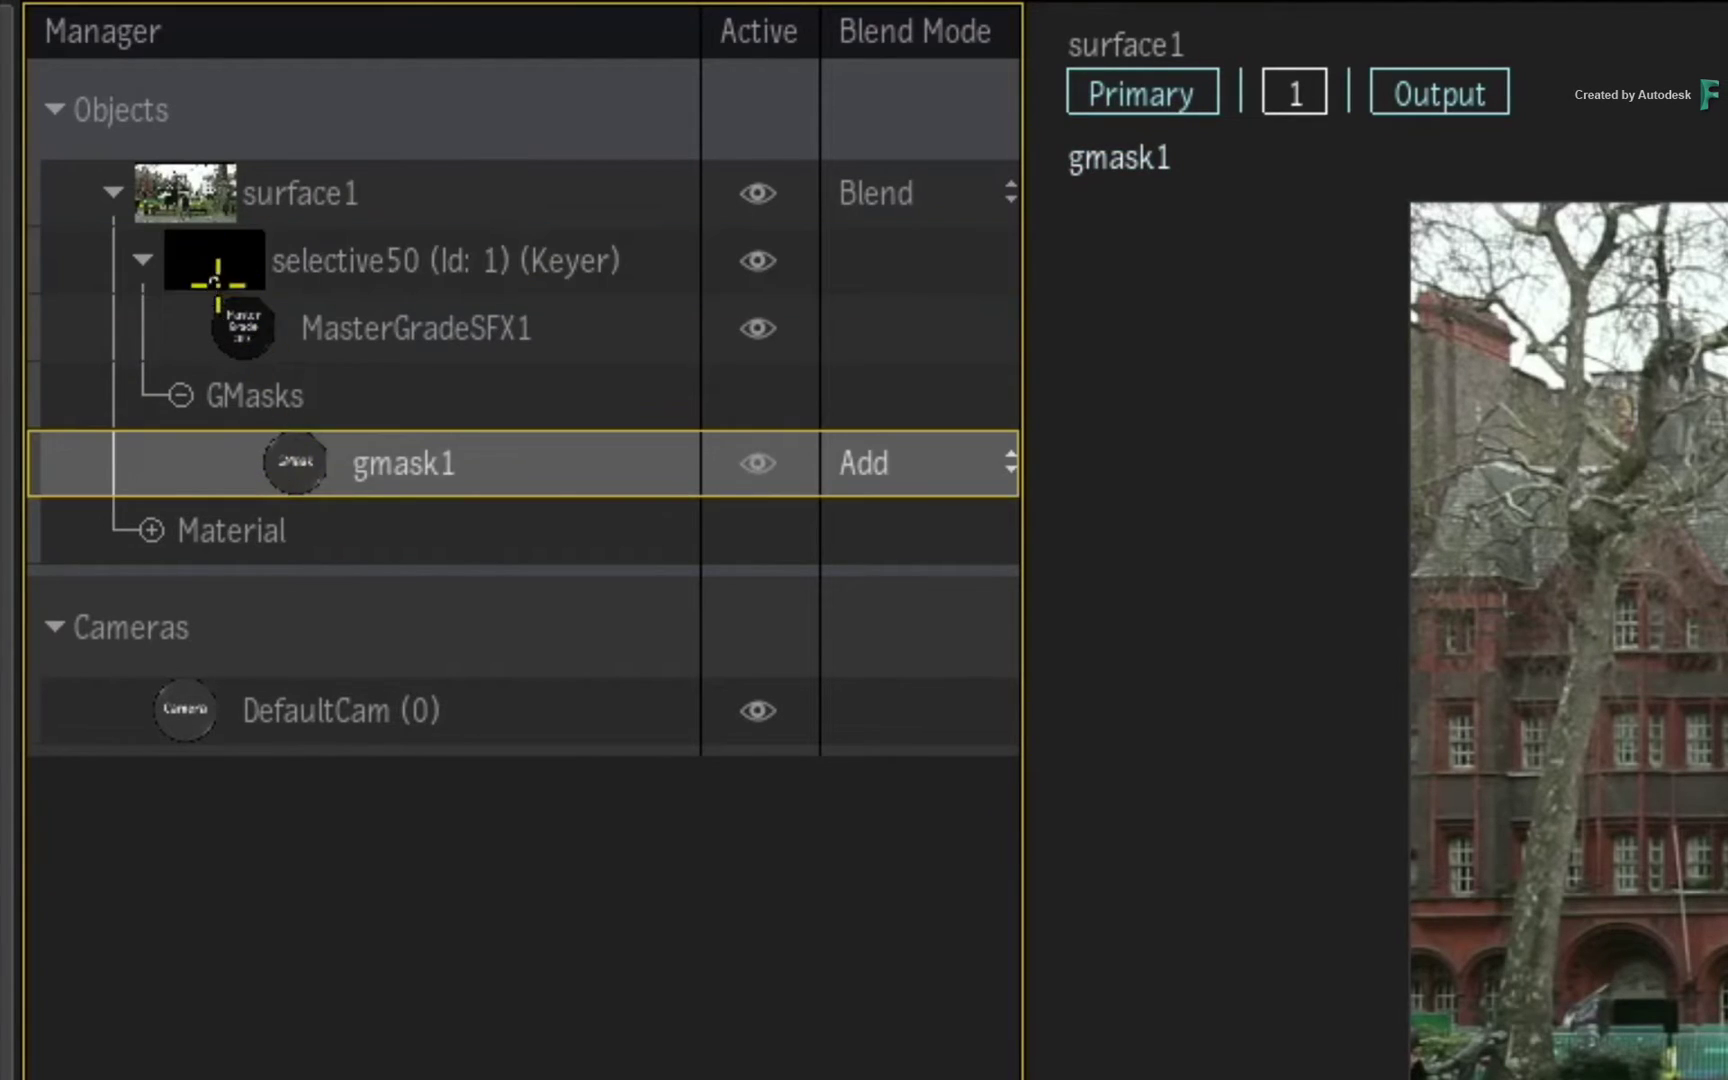
left_click(217, 283)
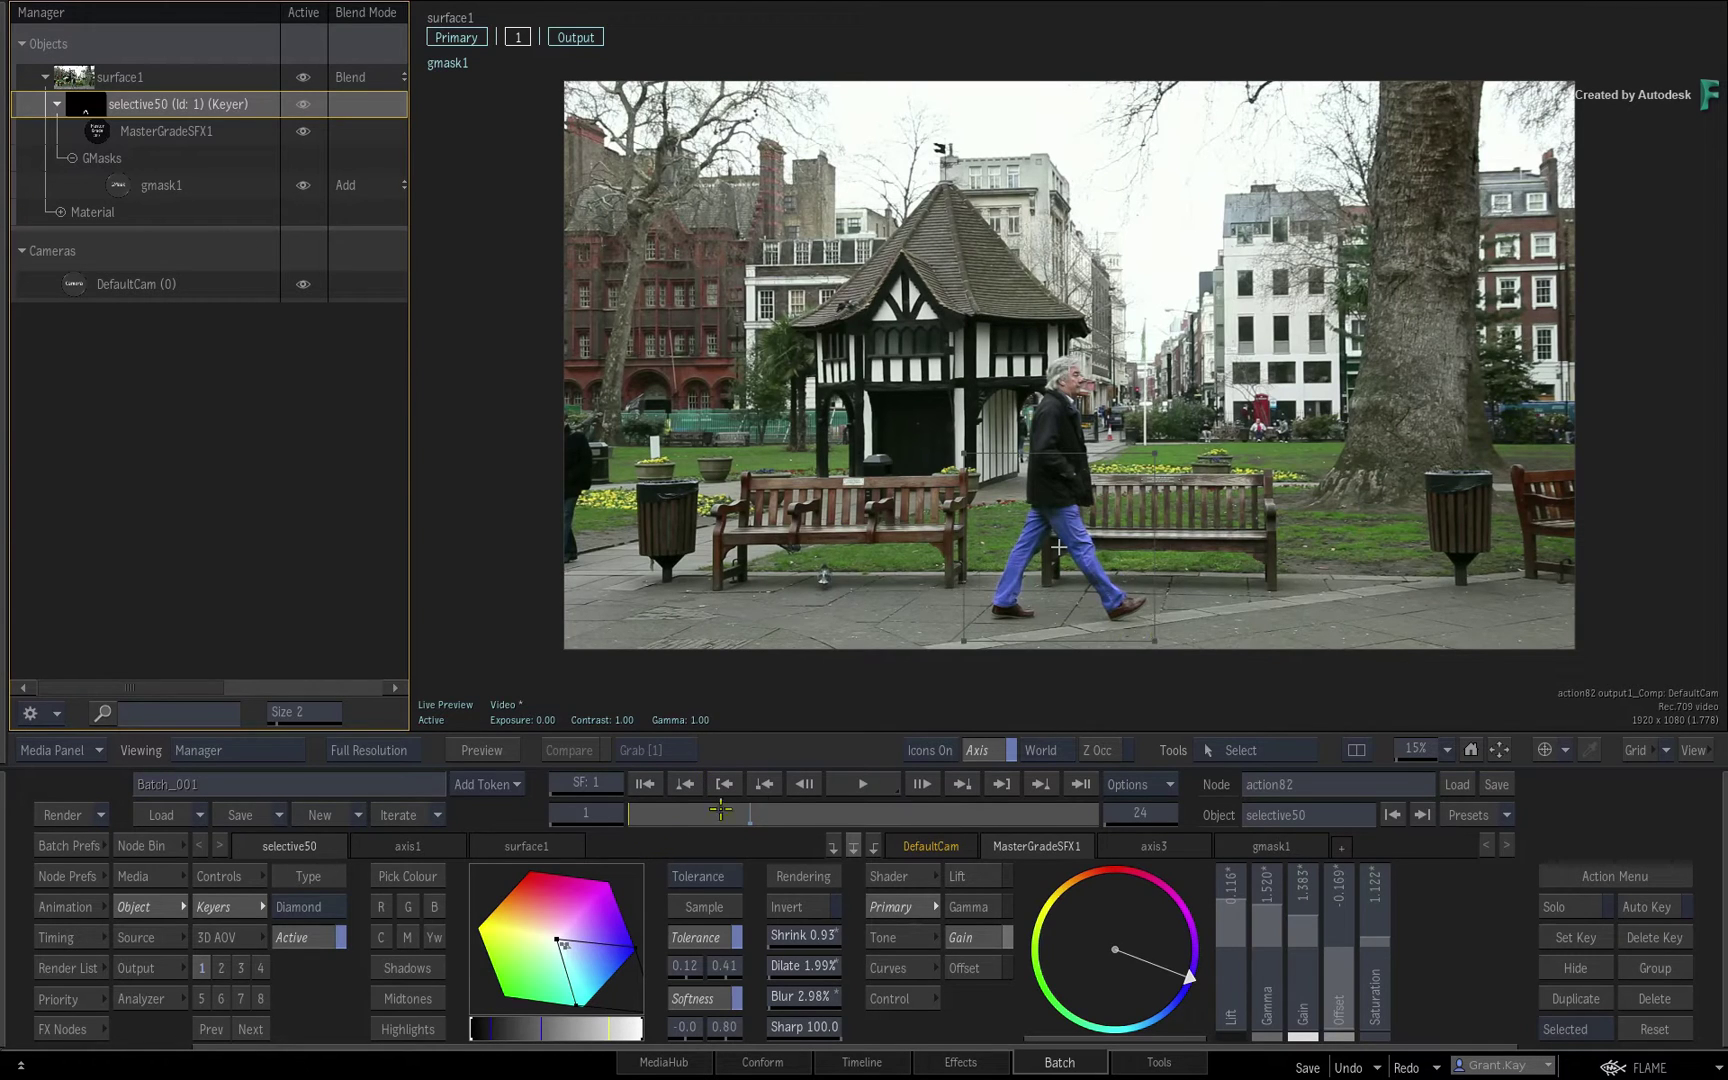
Compare the selective50 matte, the front media and the composite output while scrubbing through the shot
left_click_drag(720, 809, 600, 790)
key("F8")
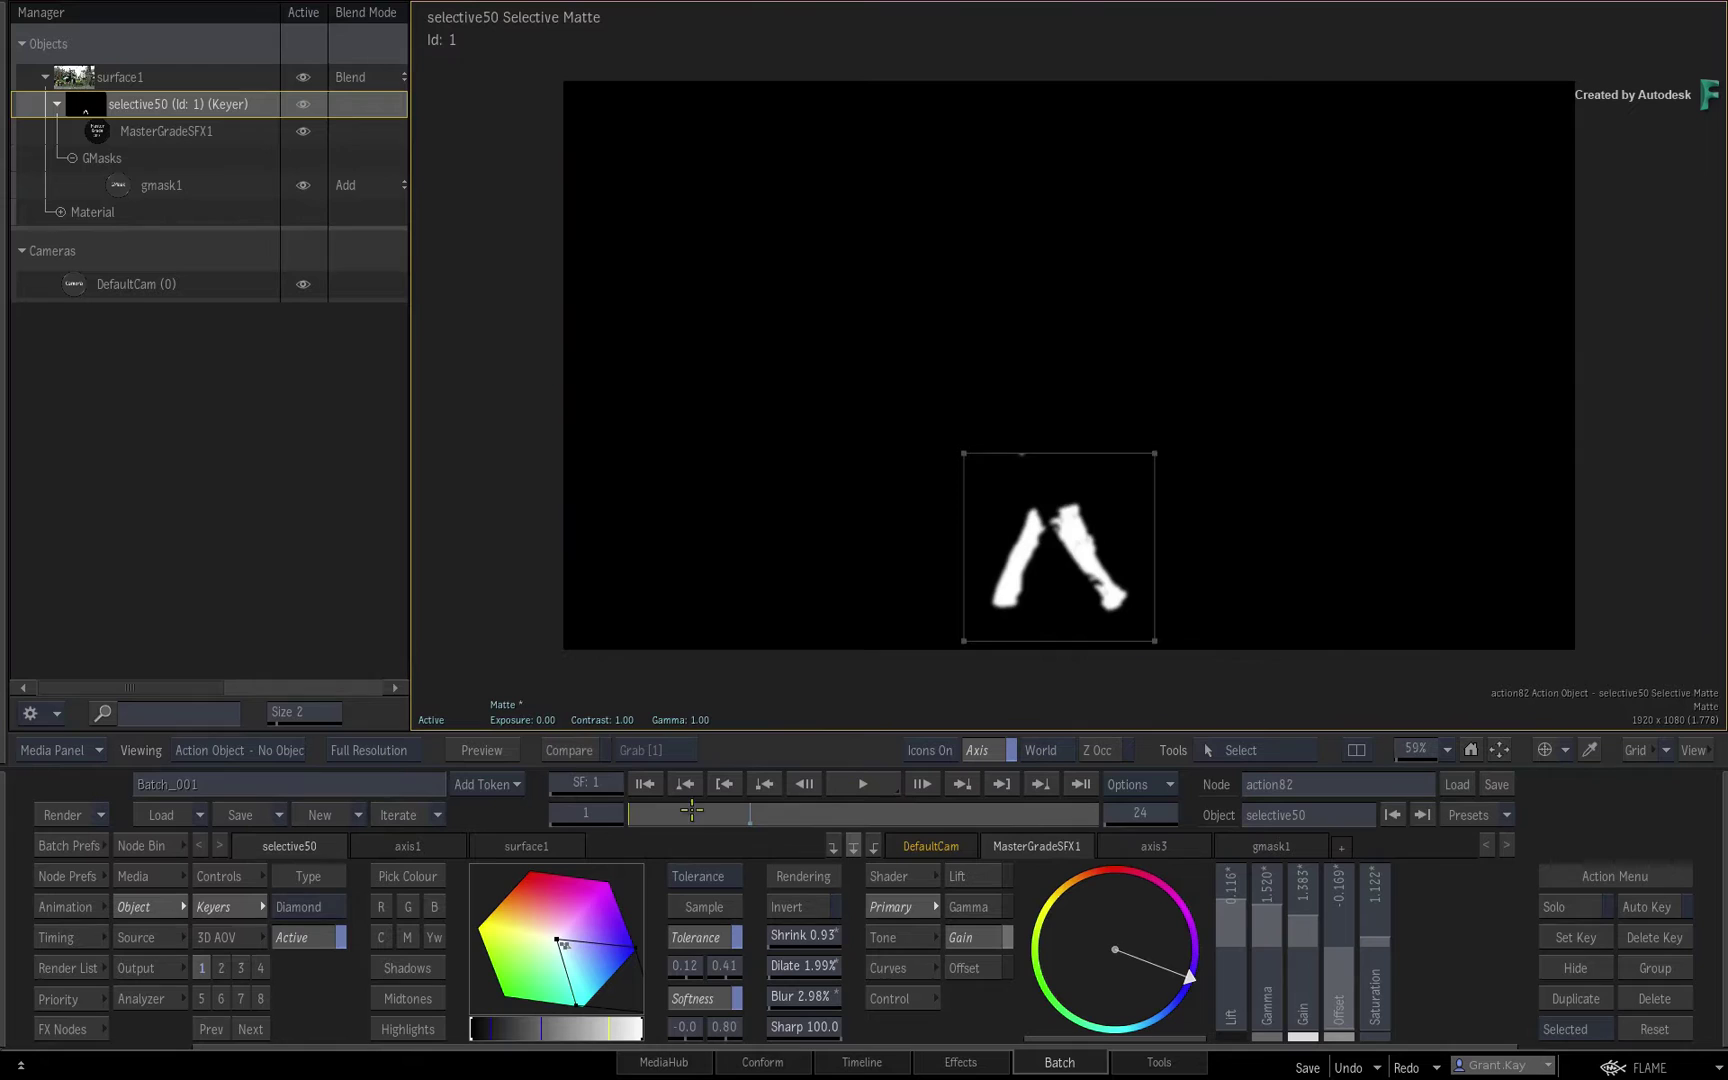
left_click_drag(722, 800, 420, 803)
key("F4")
key("F1")
key("F4")
key("F1")
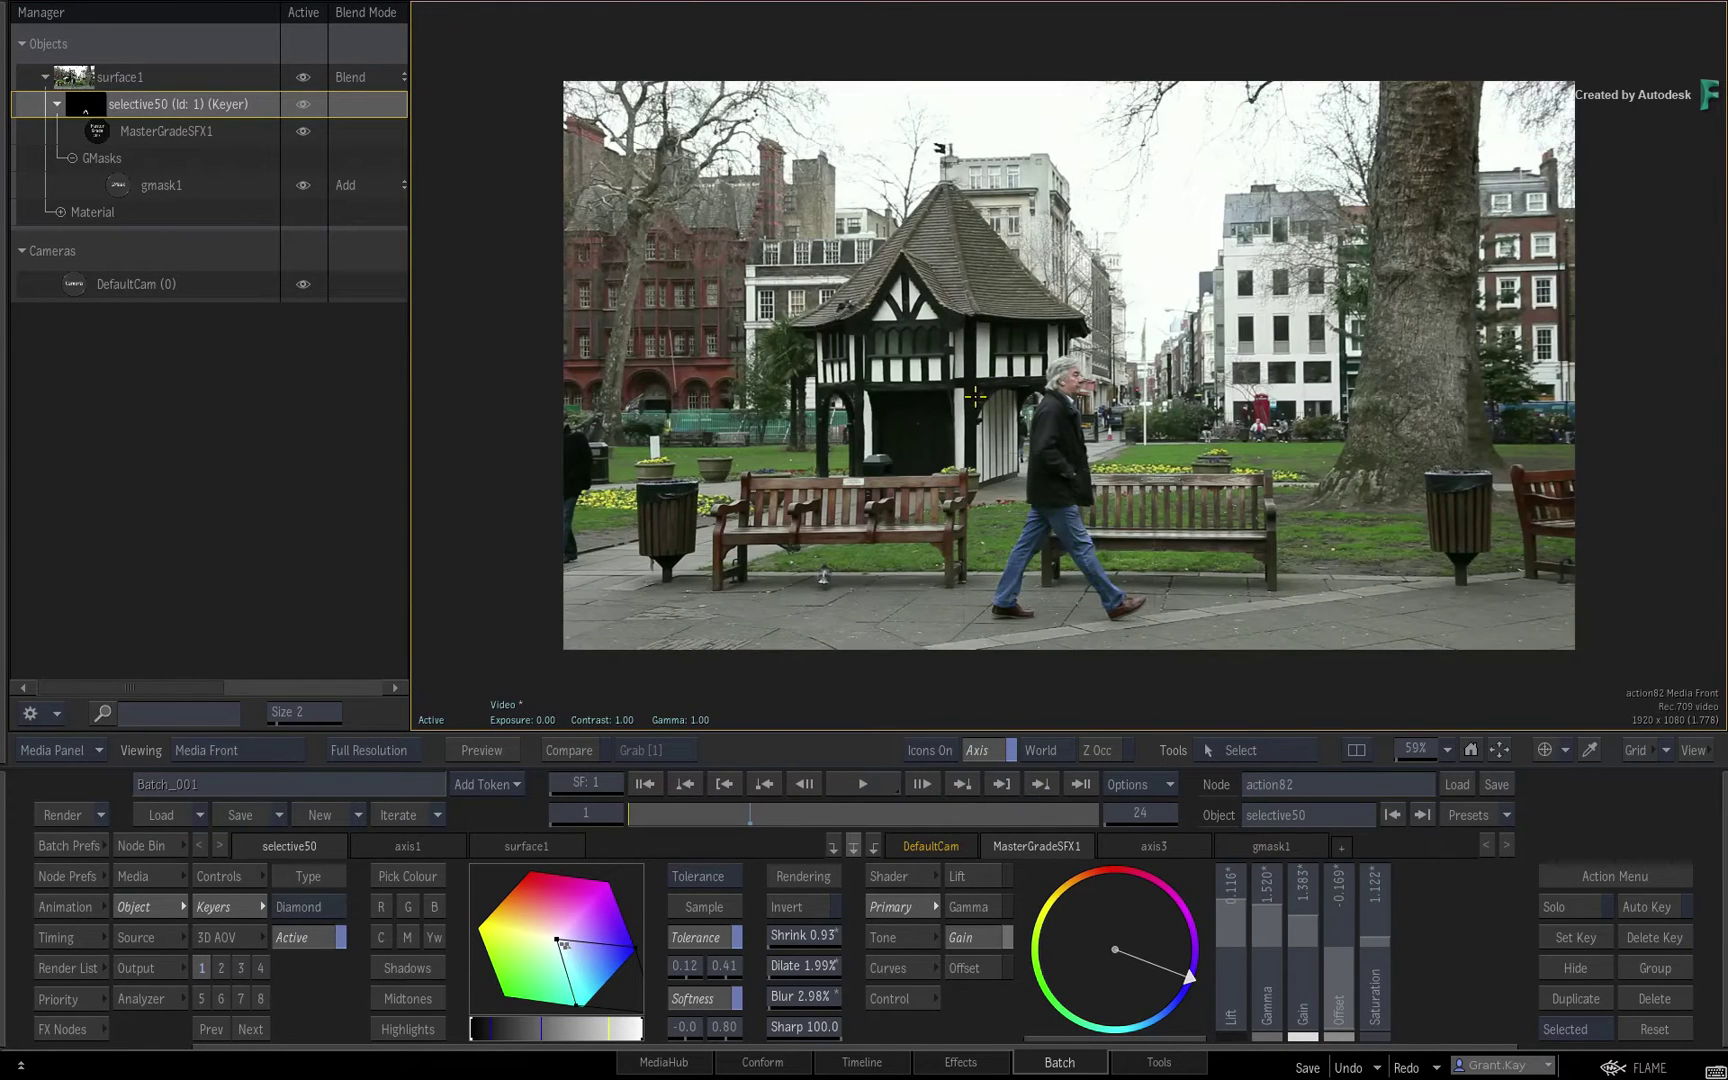
key("F4")
left_click_drag(694, 809, 502, 736)
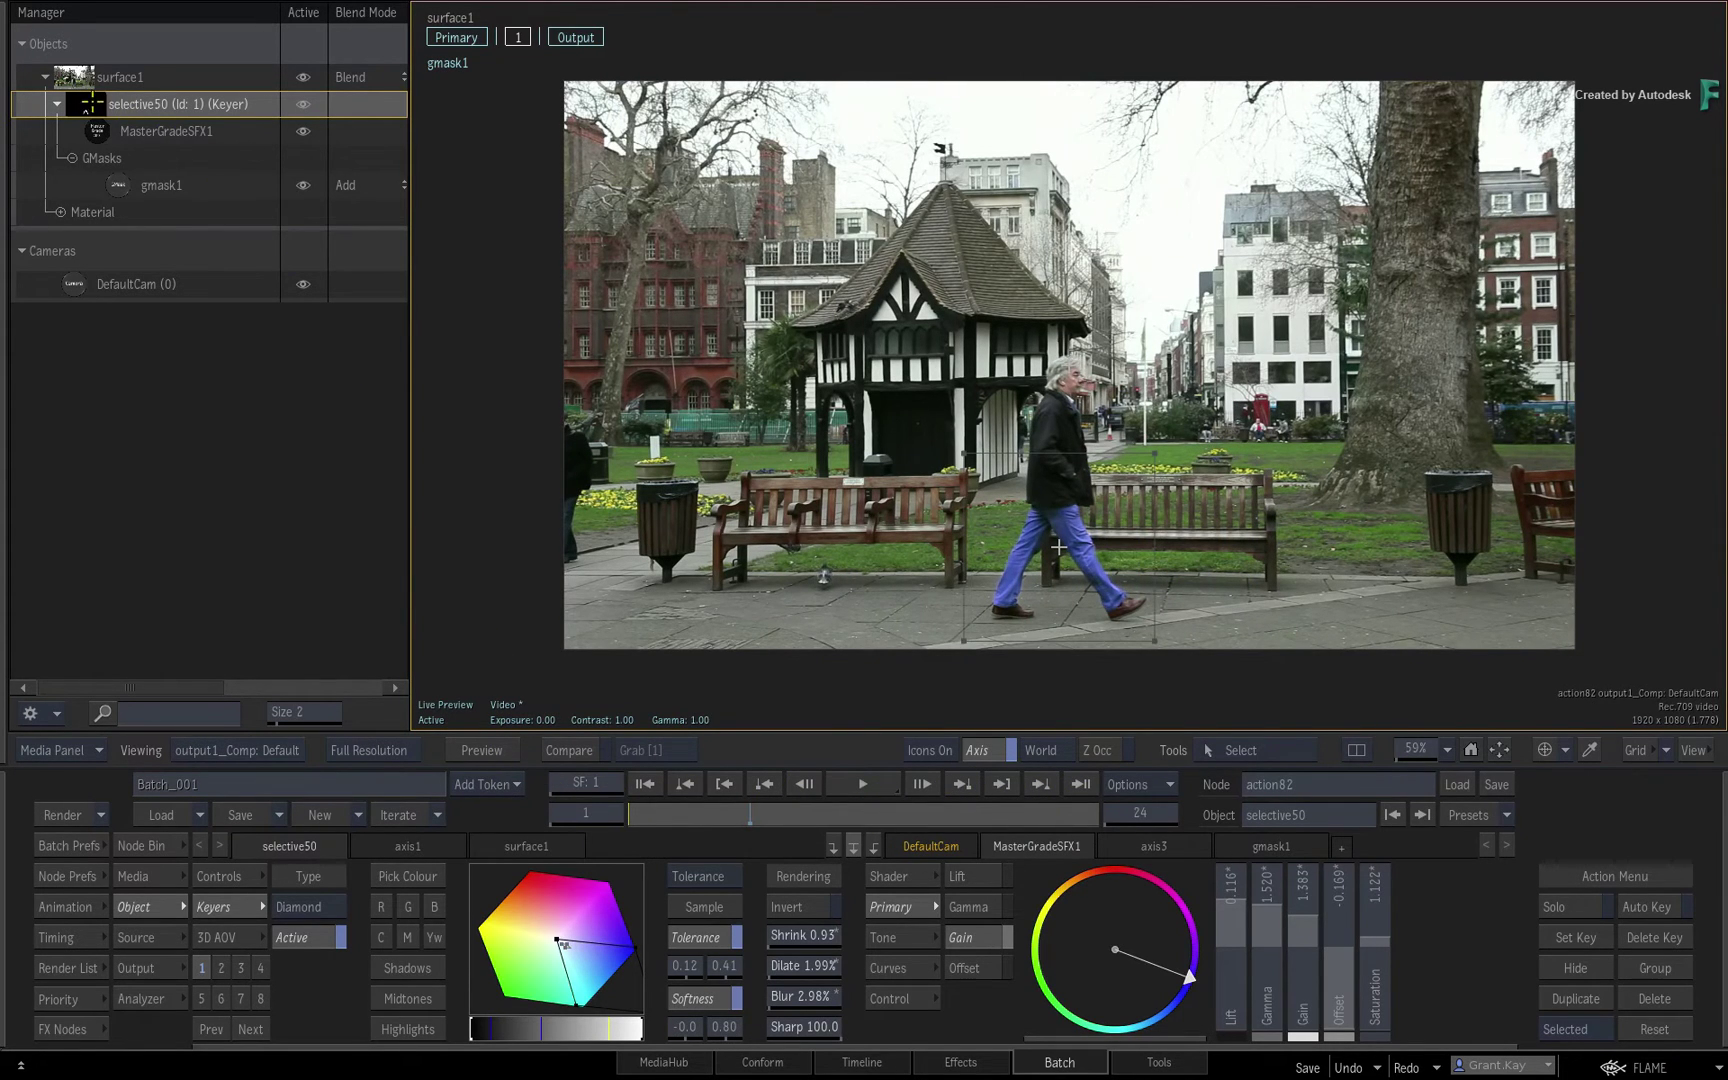
left_click_drag(675, 822, 550, 823)
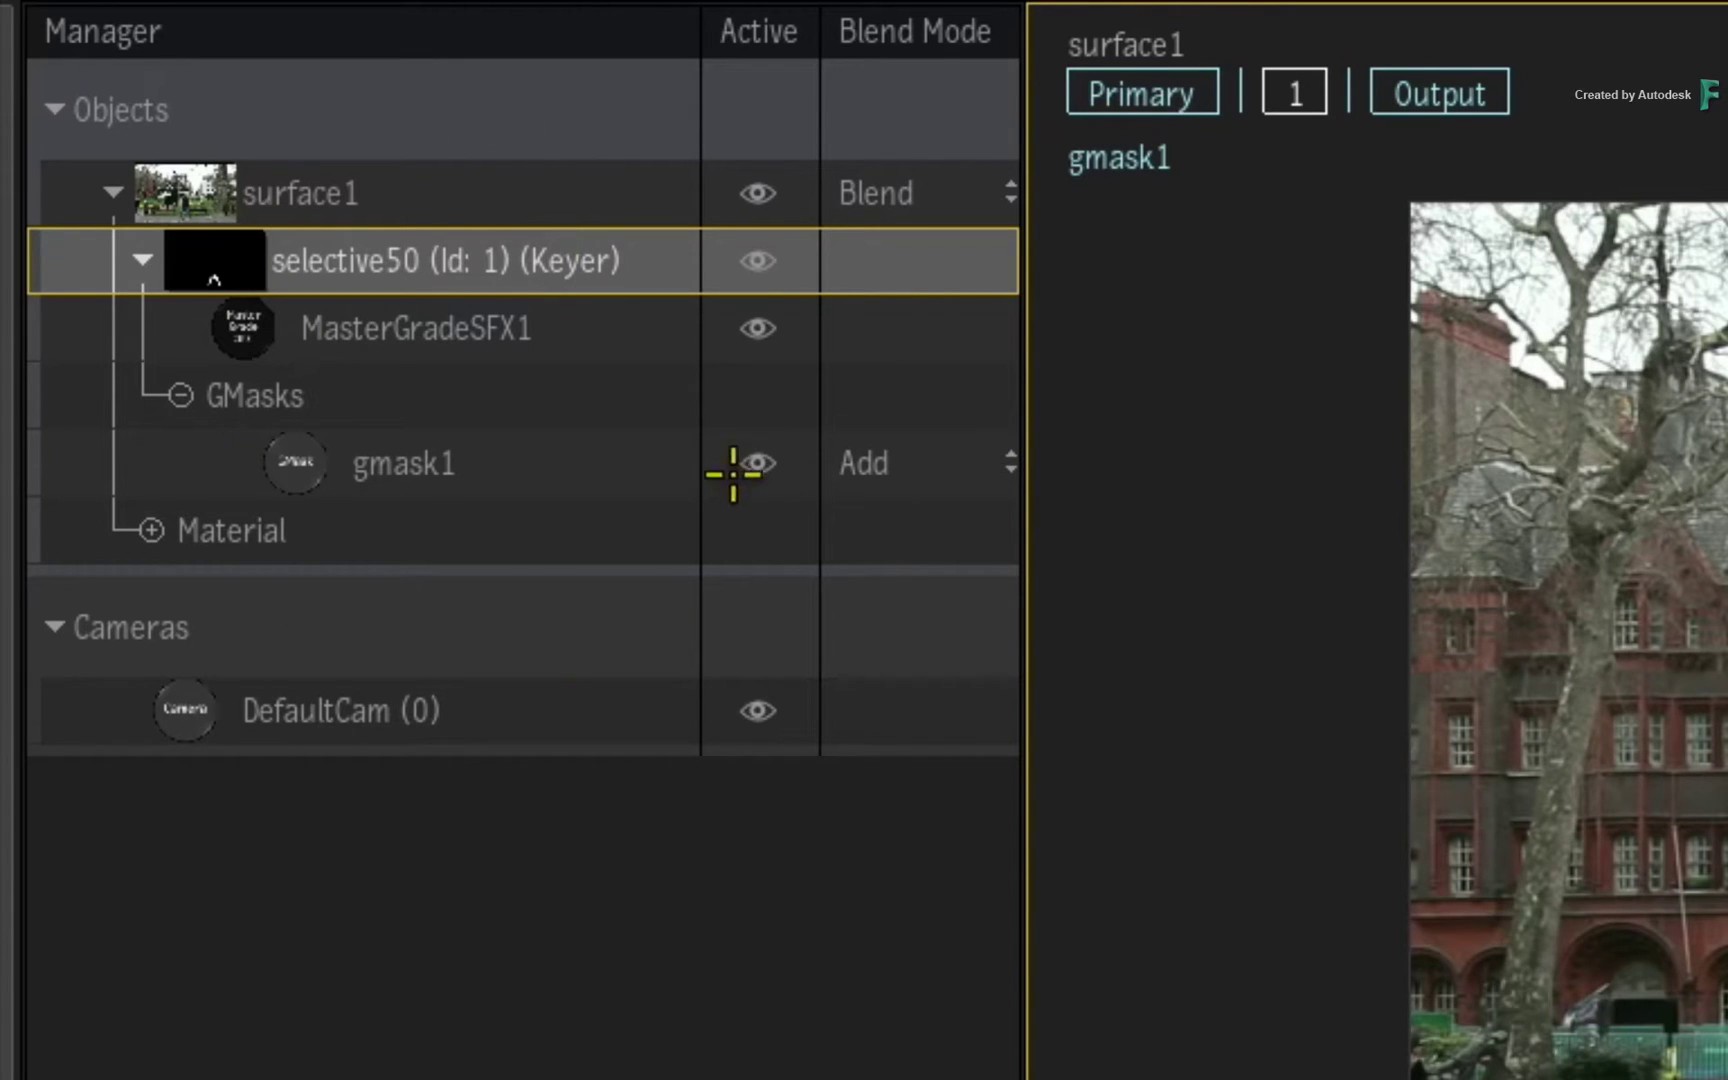
Inspect the MasterGradeSFX1 effect and gmask1 attached to selective50 and scrub through the graded trousers, ending with selective50 selected
left_click(580, 328)
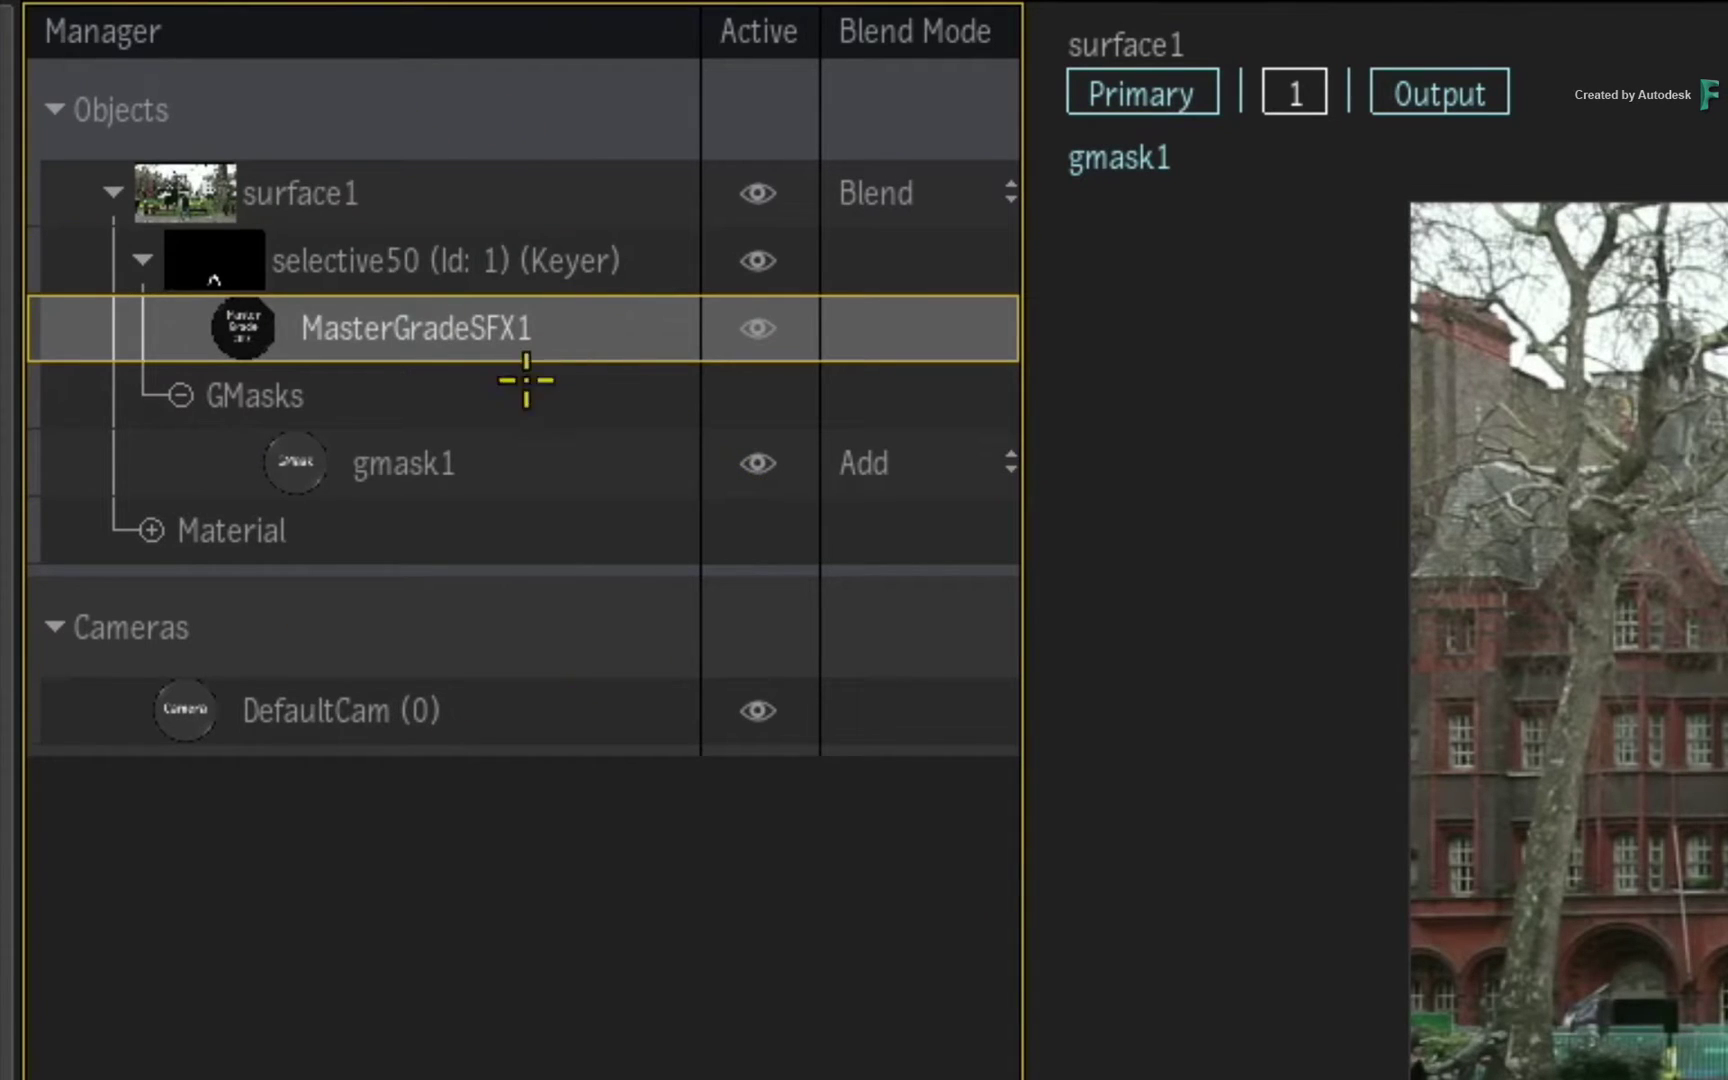
left_click(490, 472)
left_click(566, 328)
left_click(641, 265)
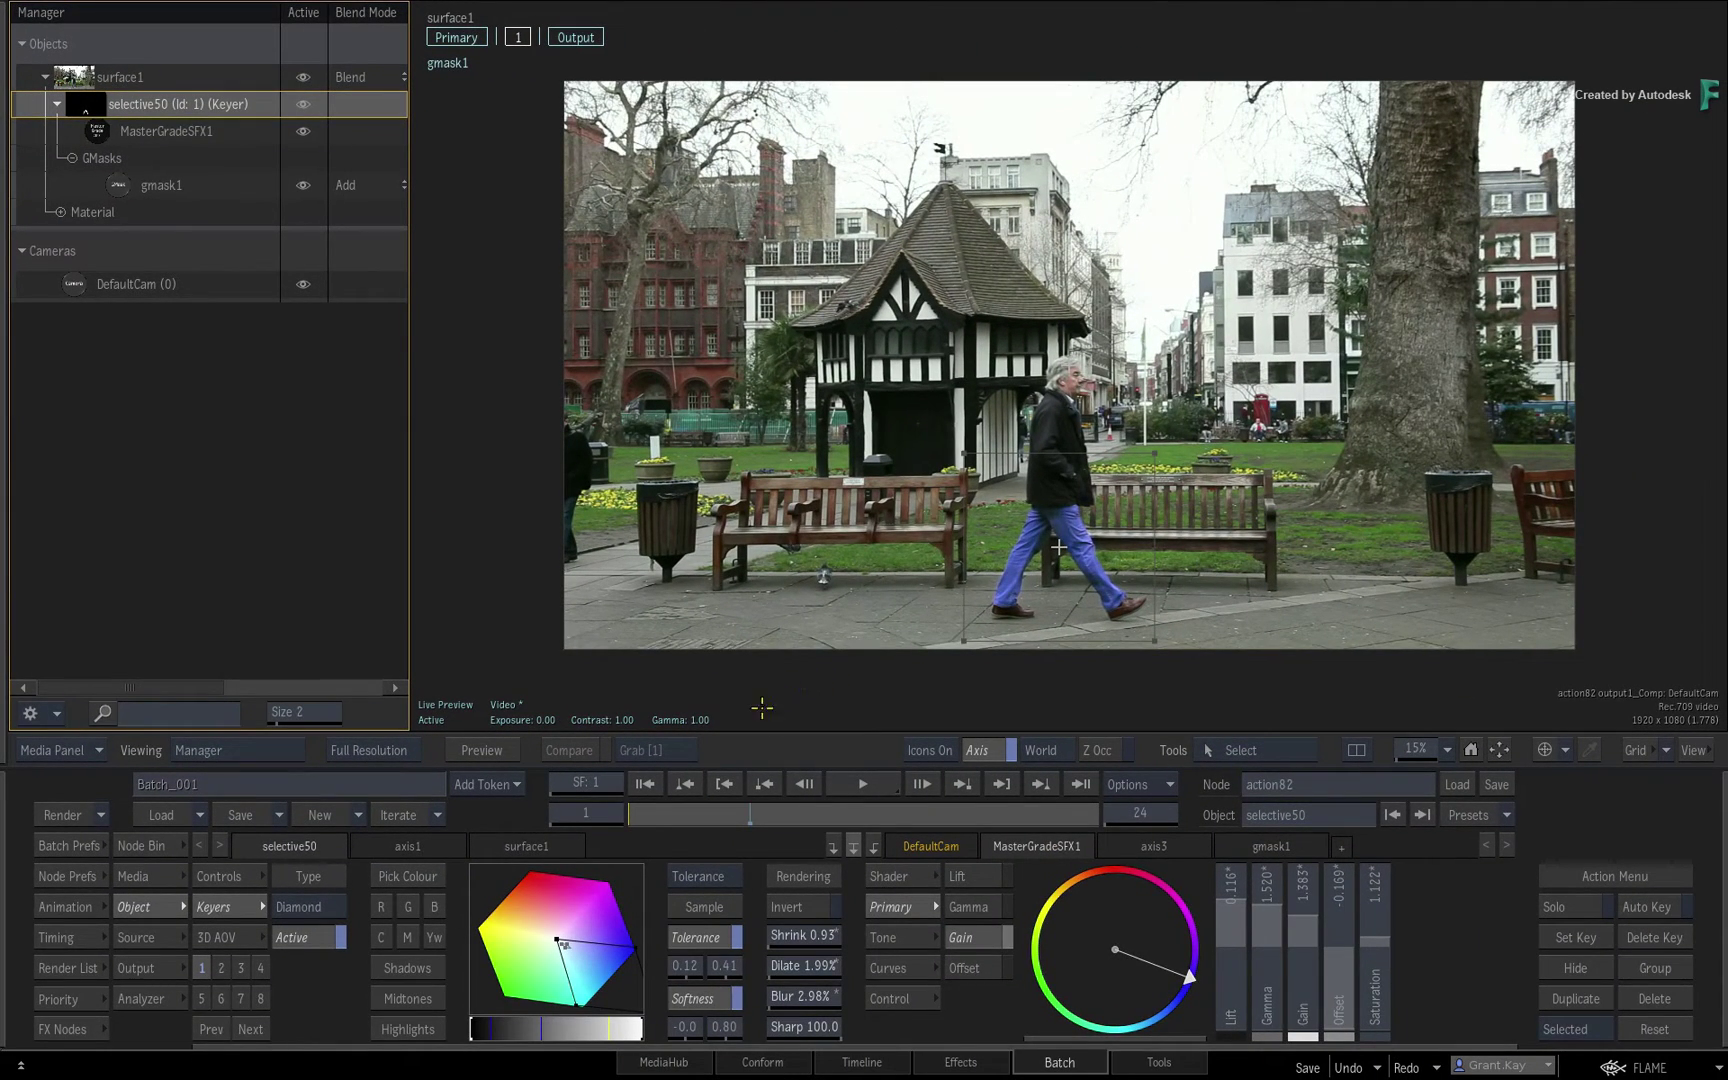
left_click_drag(686, 808, 529, 785)
left_click(927, 492)
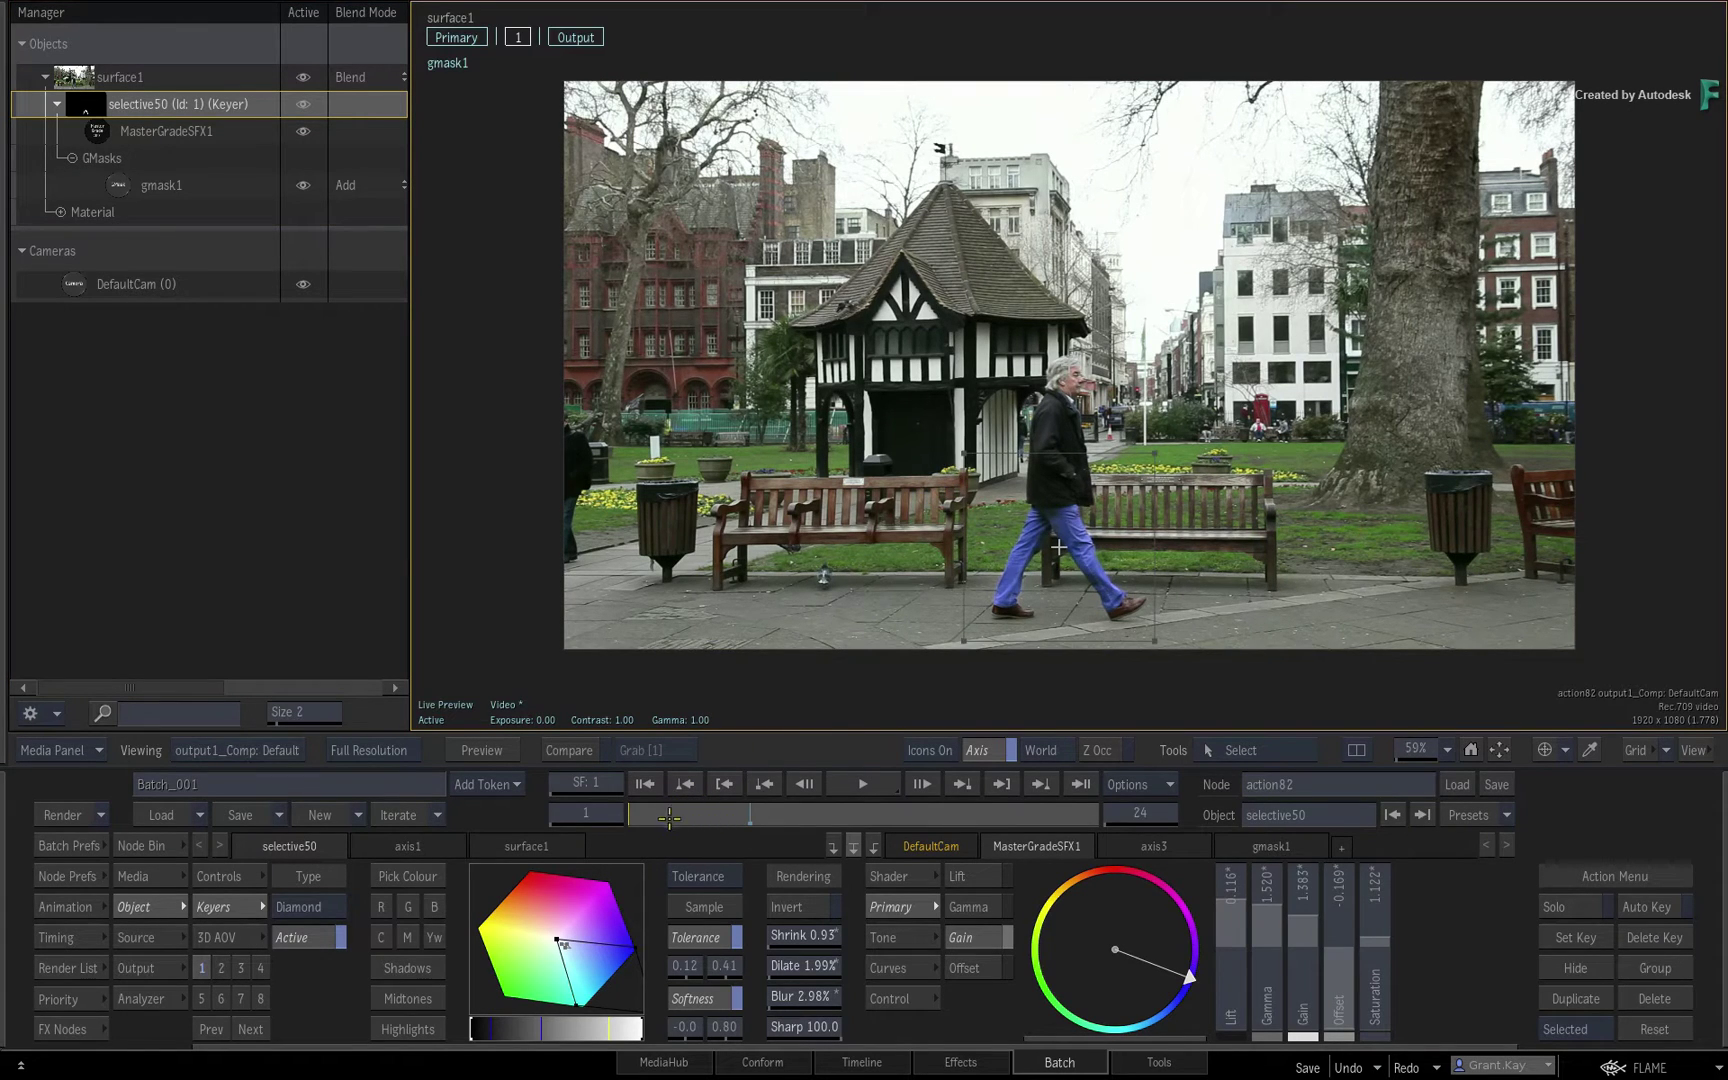
left_click_drag(669, 818, 492, 762)
left_click(118, 186)
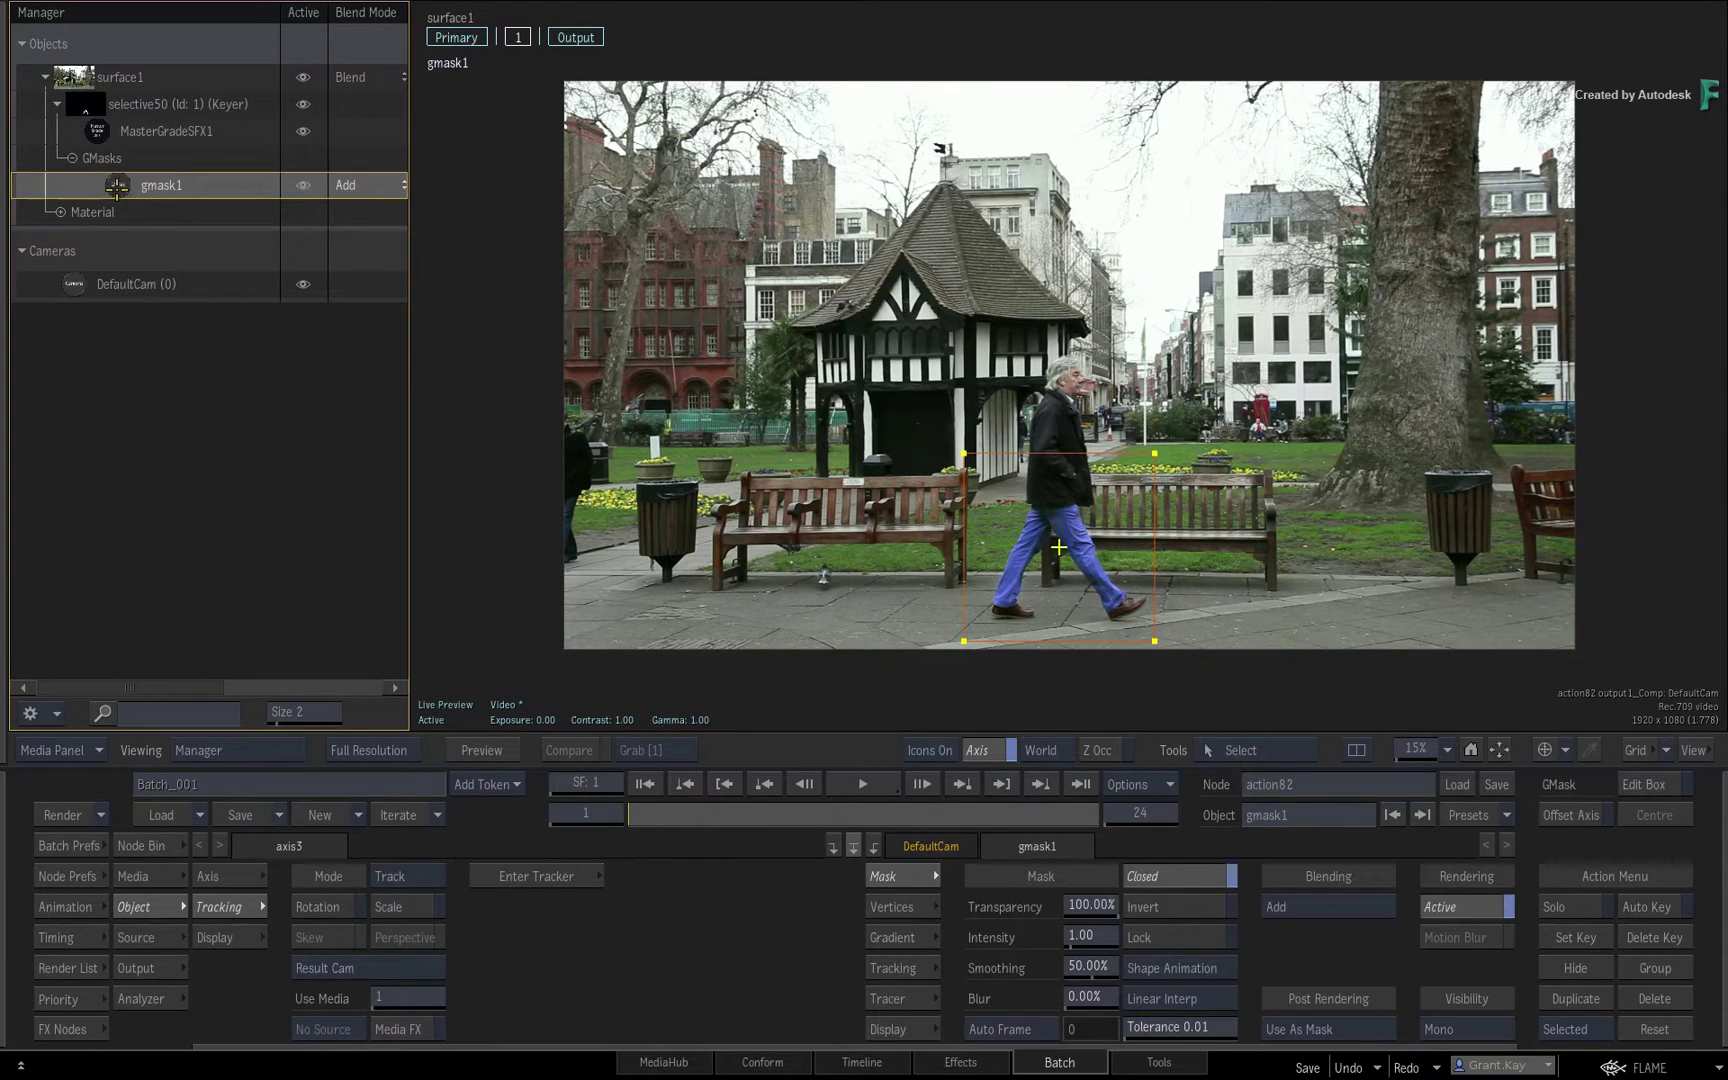
left_click(87, 104)
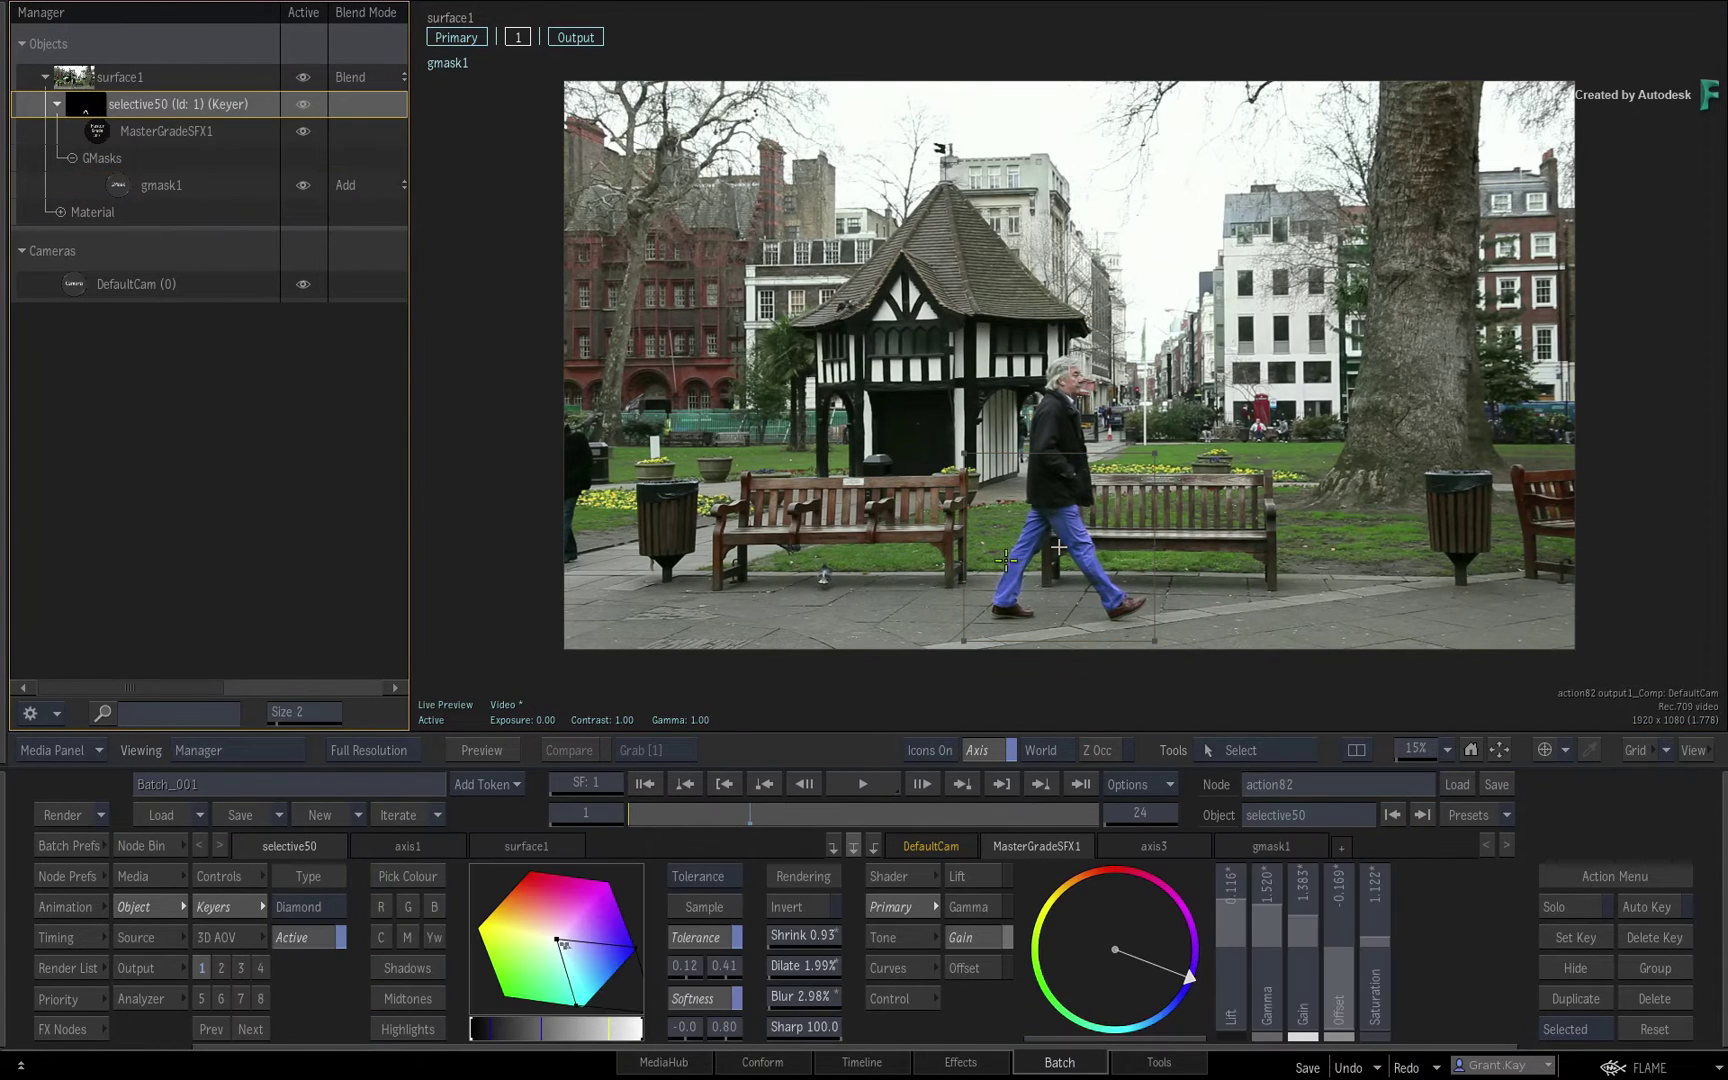
View the selective50 matte, scrub it over the timeline and return to the composite output view
key("F8")
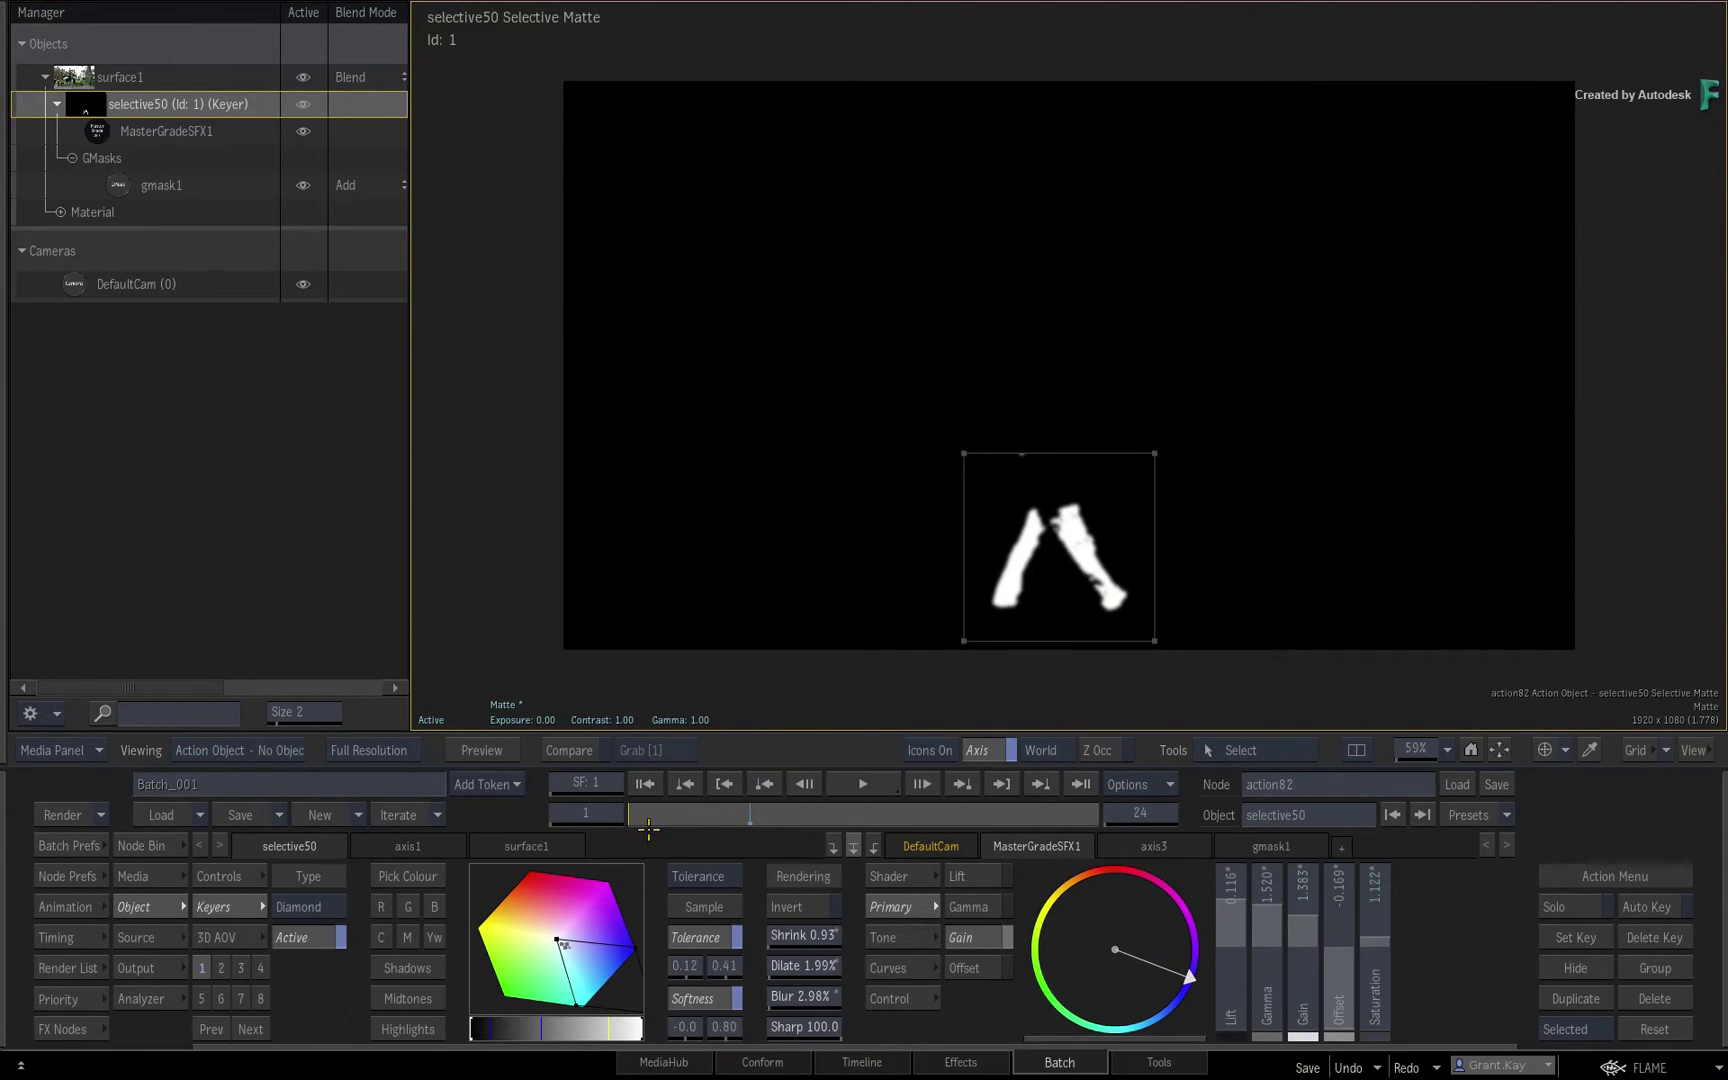
mouse_move(657, 814)
left_mouse_down()
mouse_move(990, 814)
mouse_move(648, 814)
left_mouse_up()
left_click_drag(744, 778, 984, 744)
key("F4")
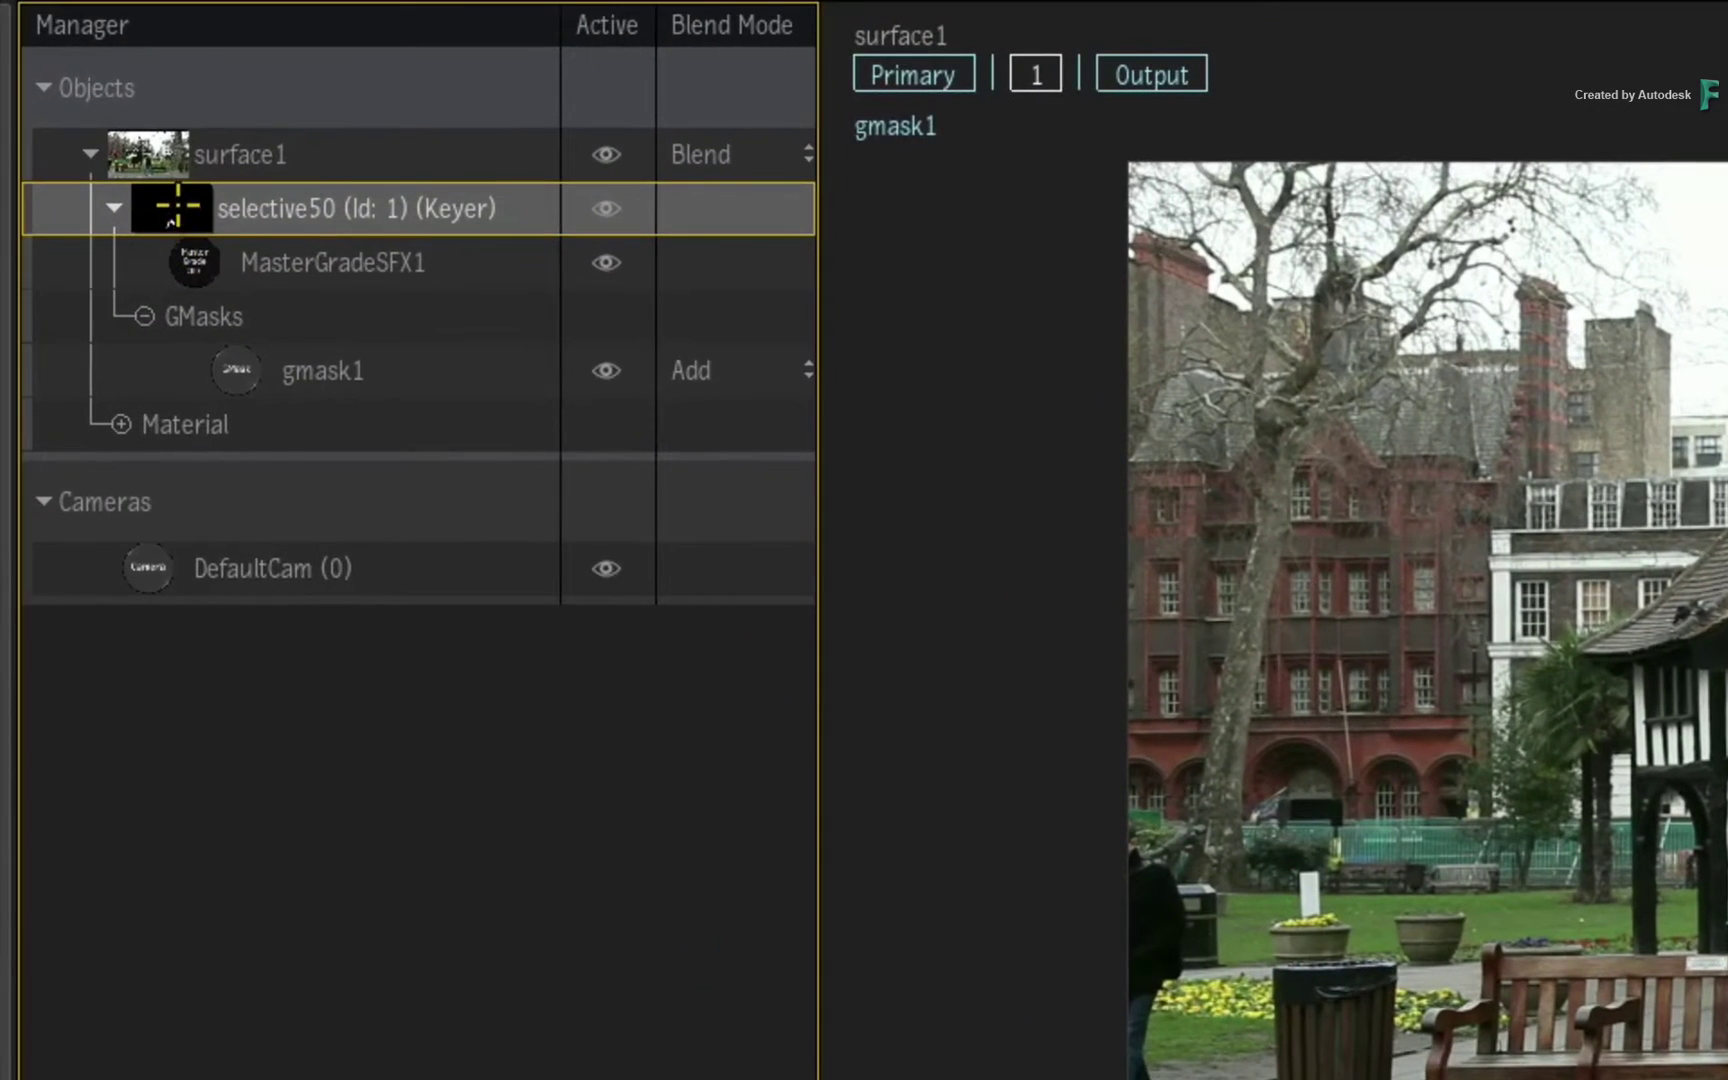
Add the SelectiveMatteExtraction Selective FX to selective50 and scrub the result
right_click(88, 104)
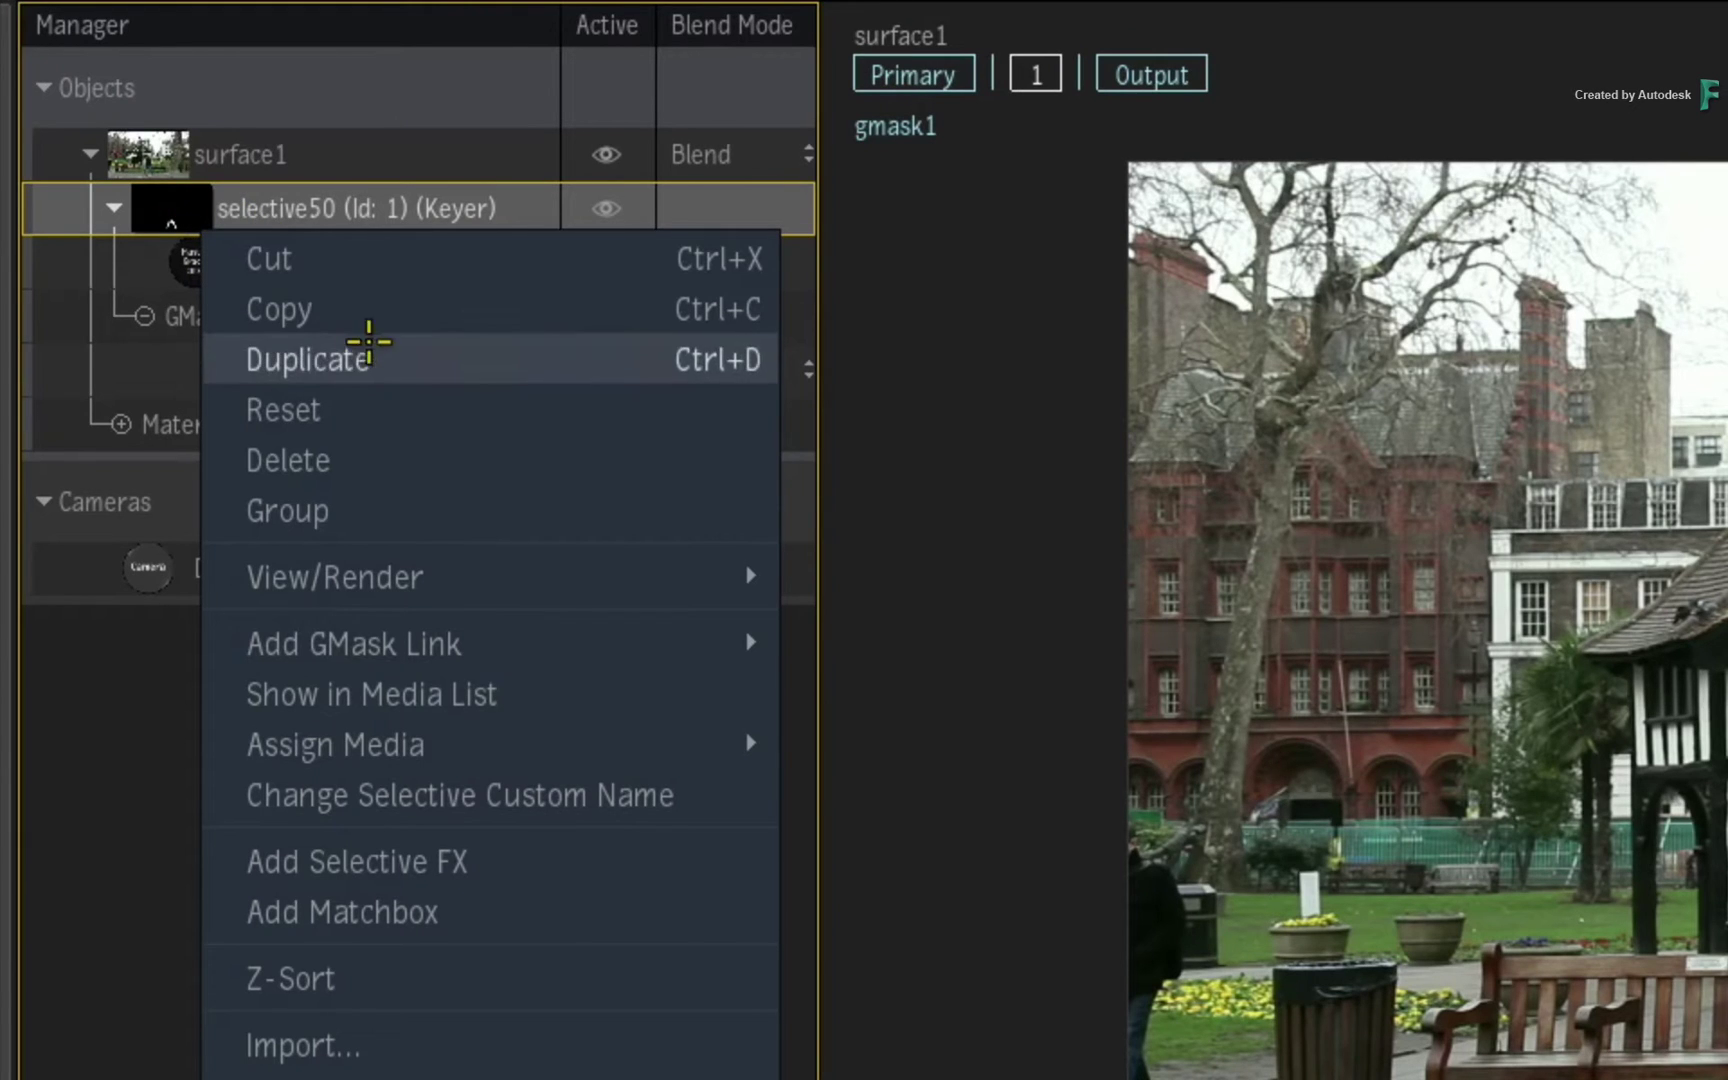
left_click(515, 852)
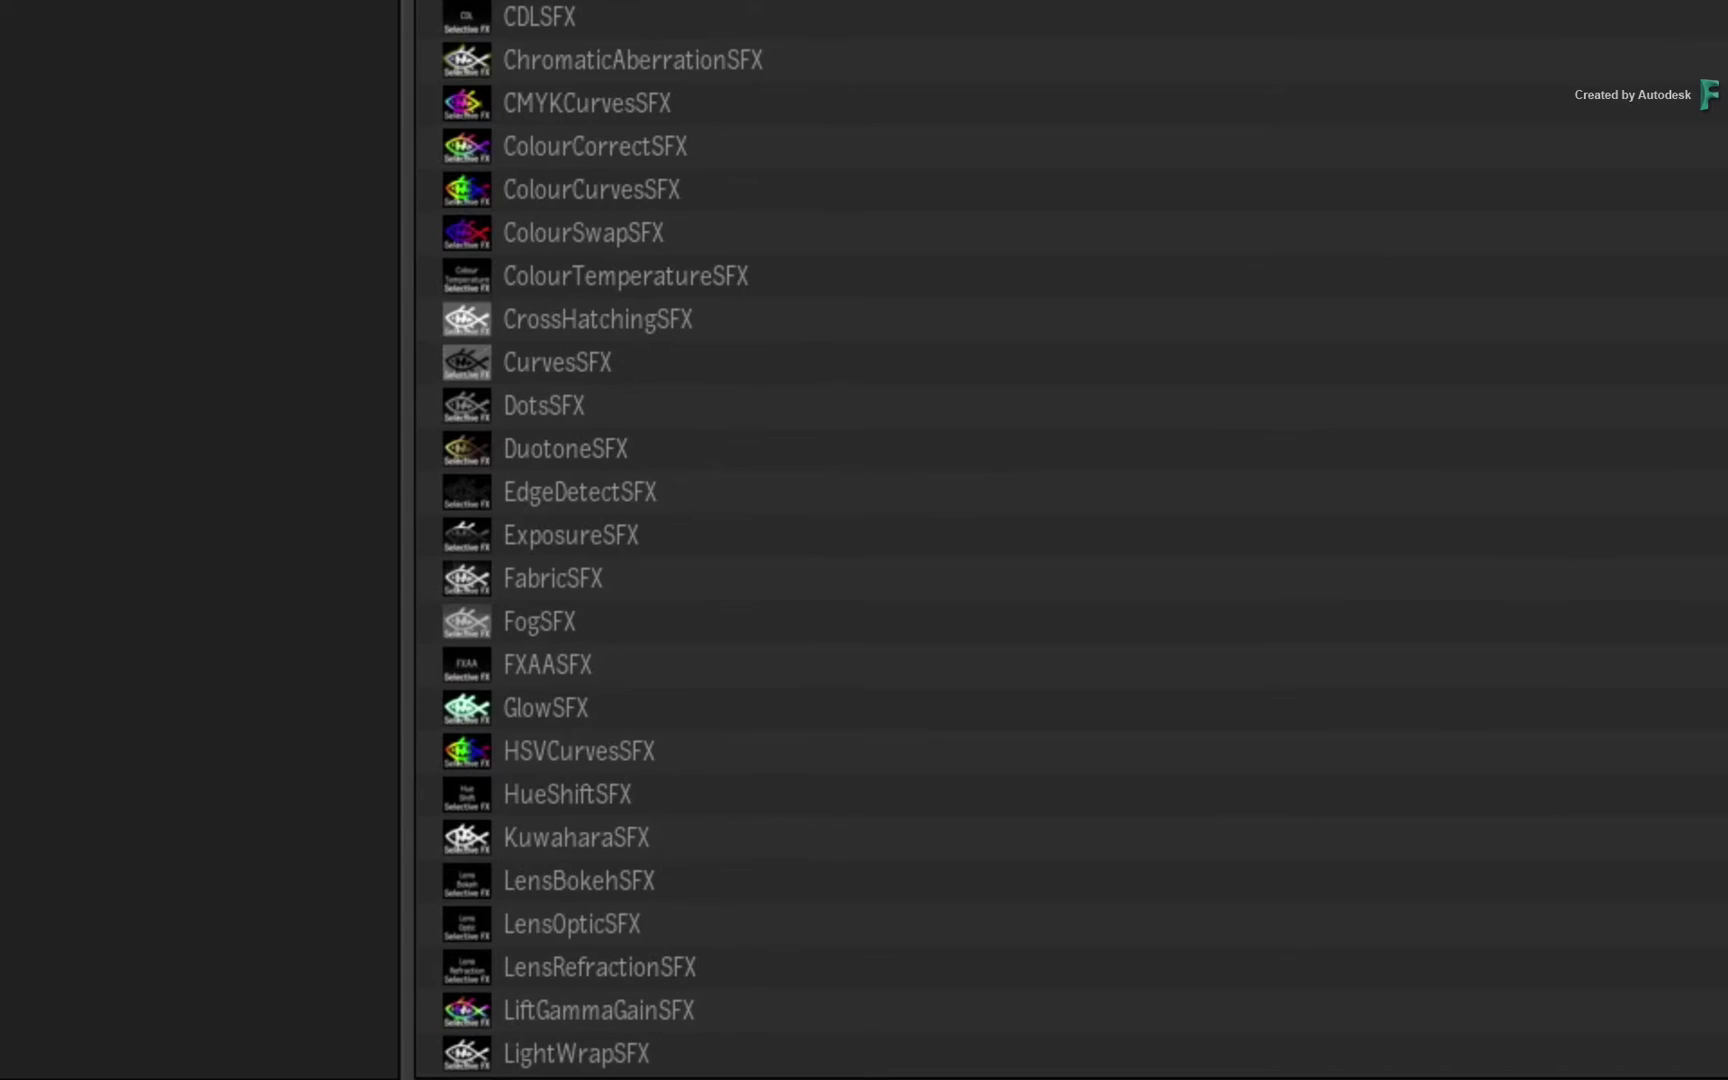
scroll(600, 540, "down", 8)
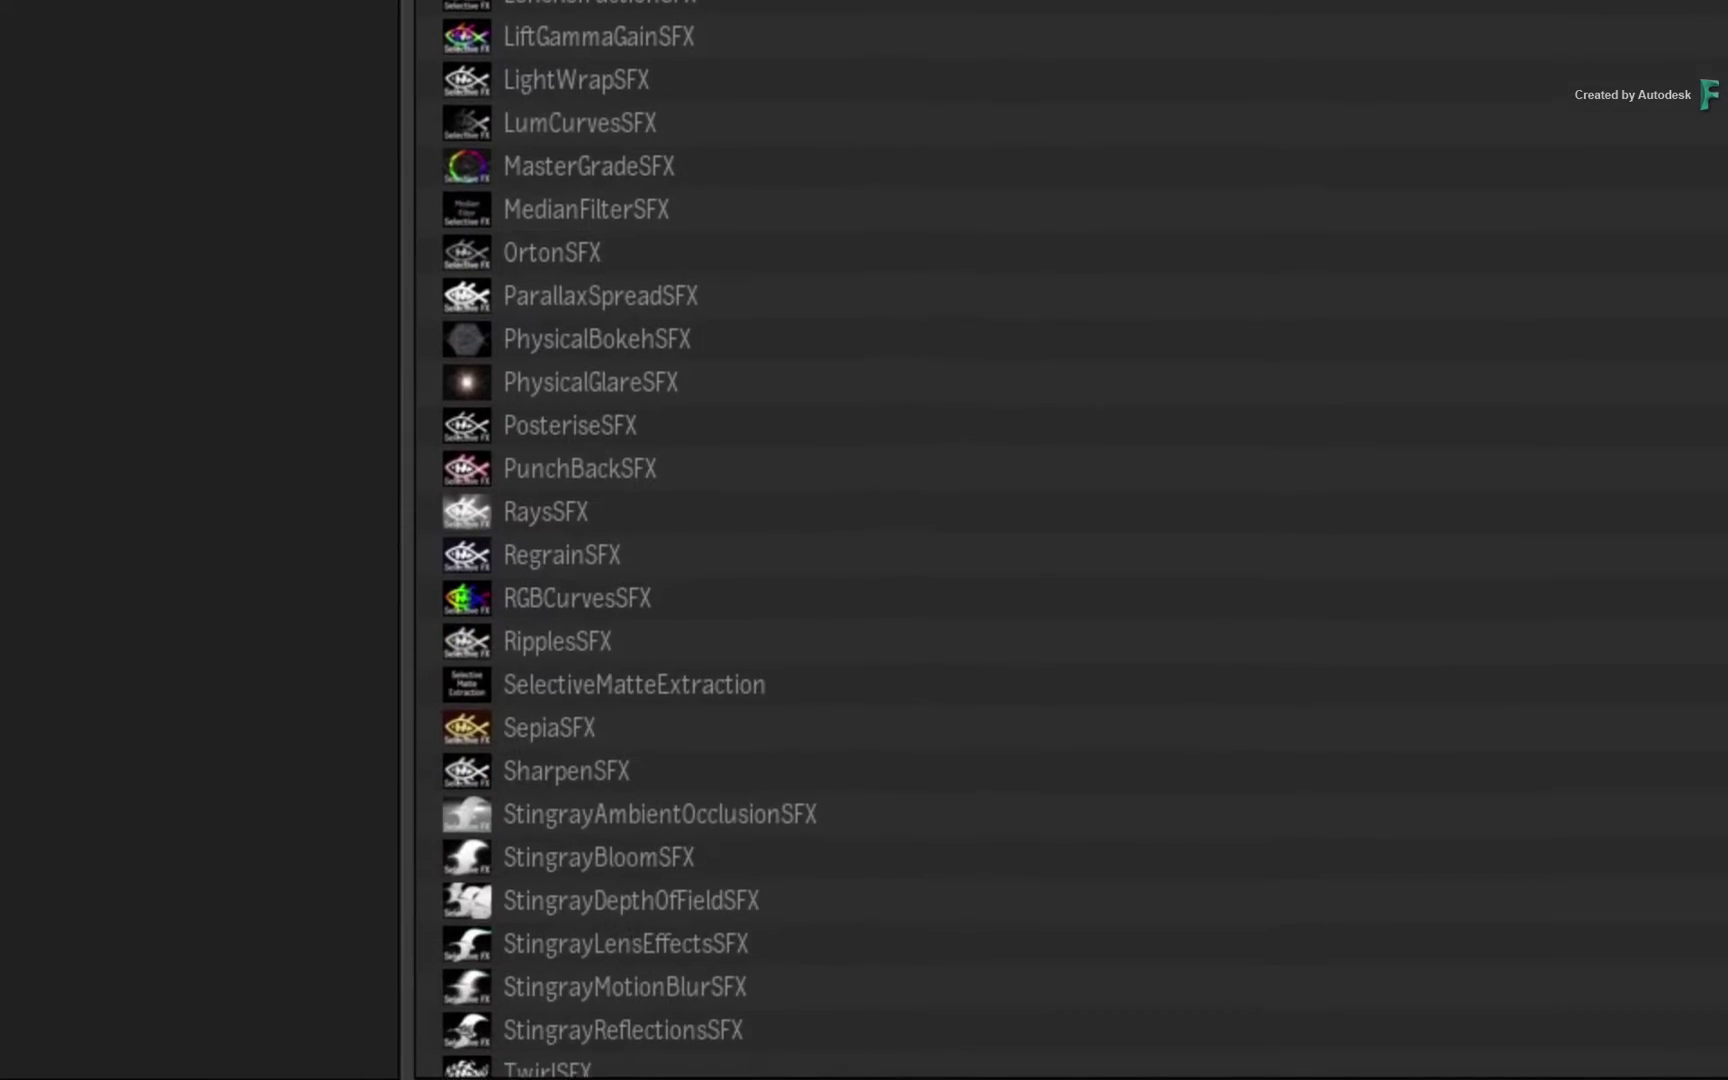
scroll(600, 540, "down", 3)
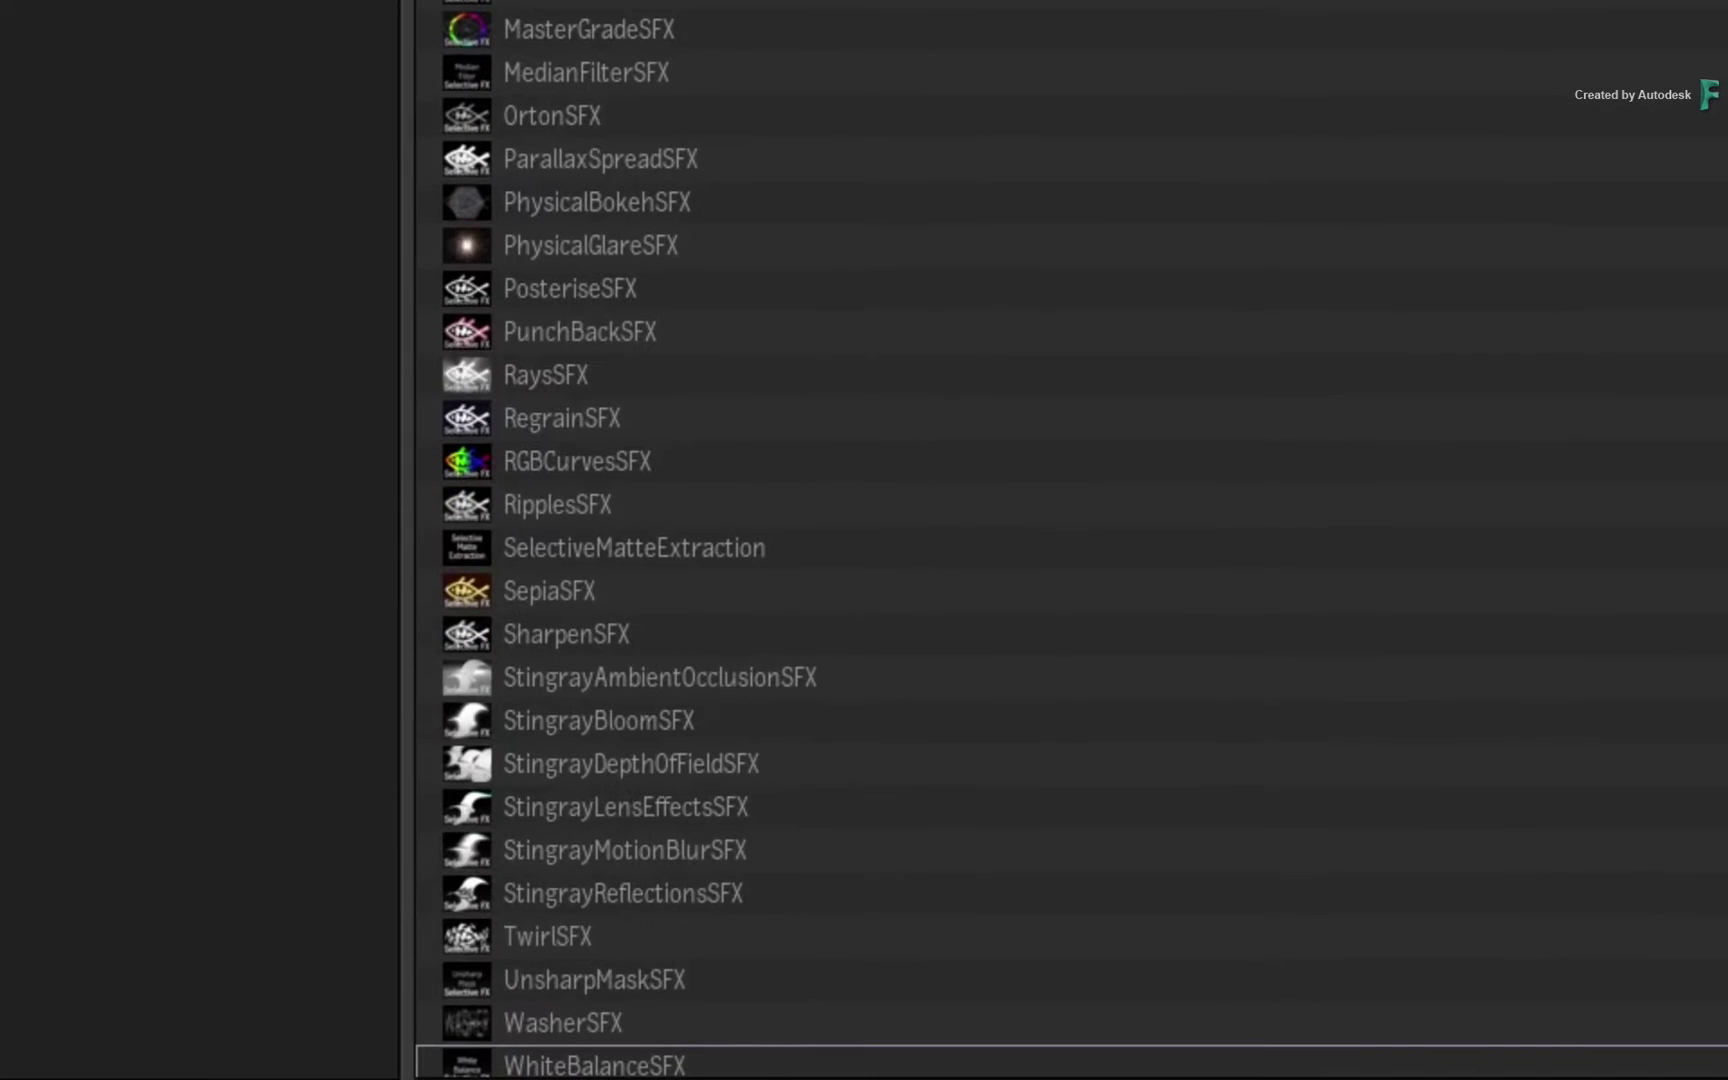
double_click(808, 546)
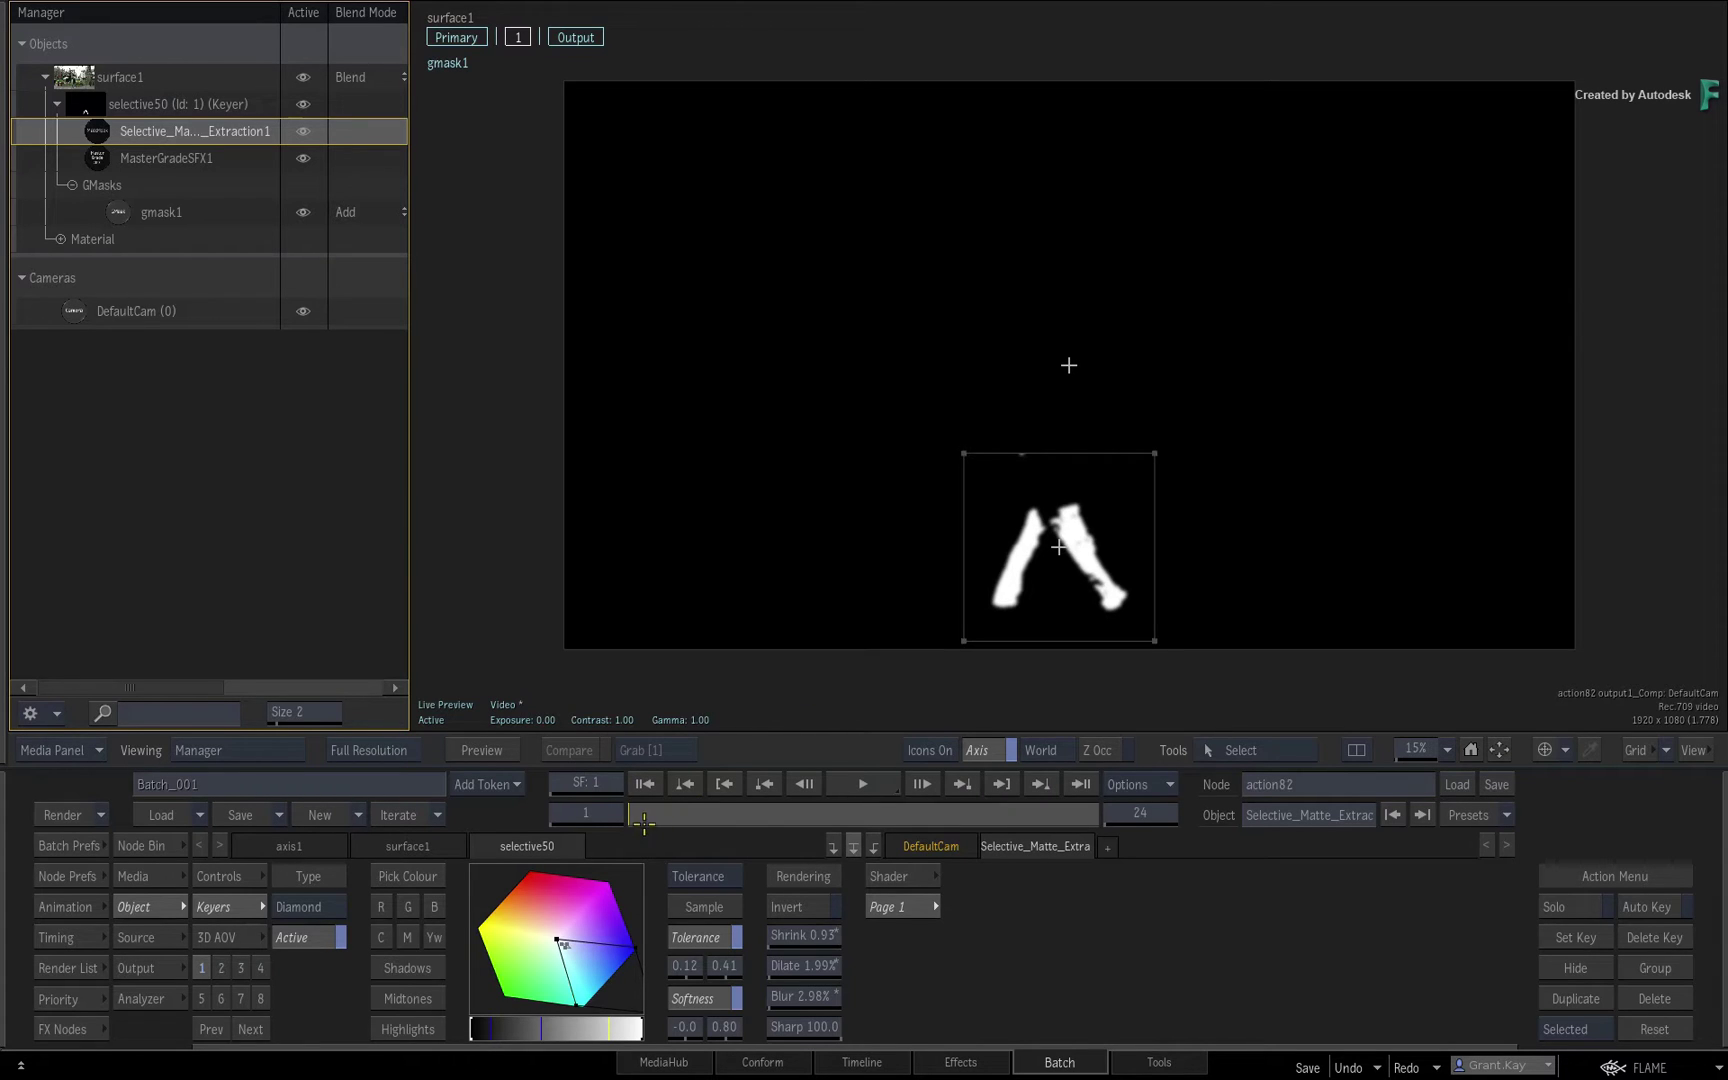
left_click_drag(644, 824, 854, 773)
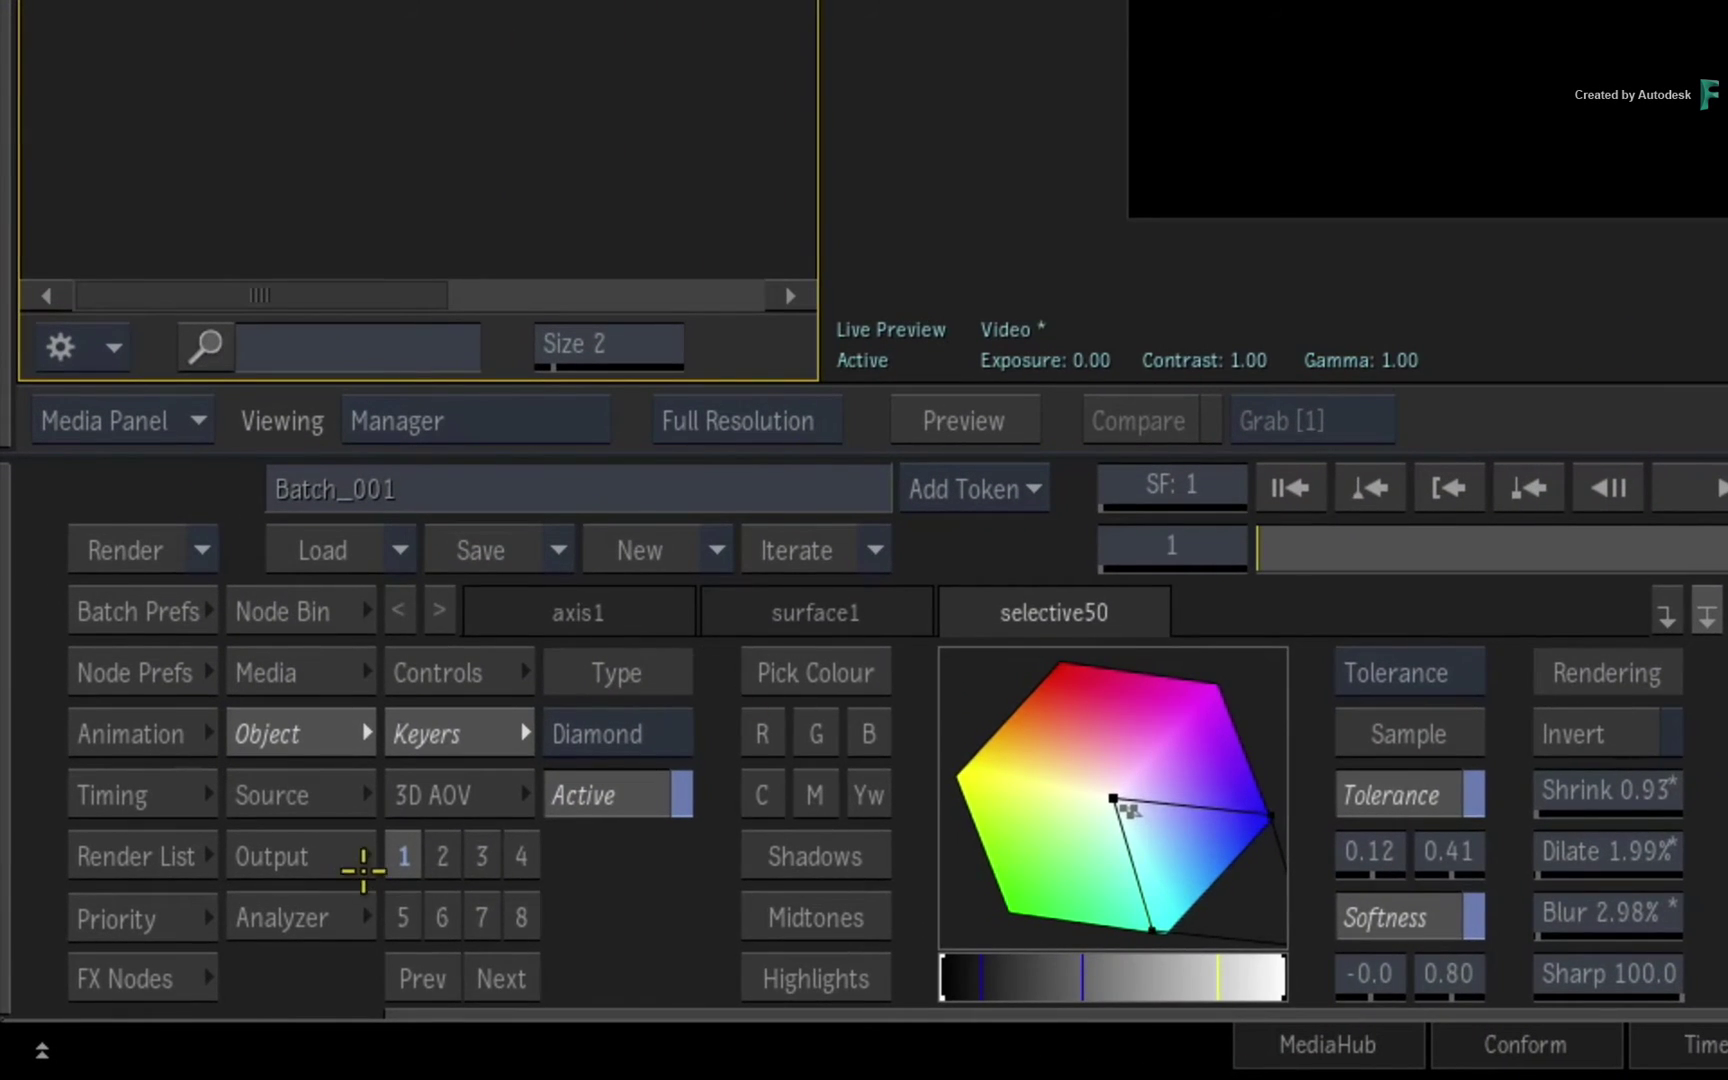
Open the Action output settings and compare the Comp and Matte render passes of output1 while scrubbing the shot
left_click(363, 870)
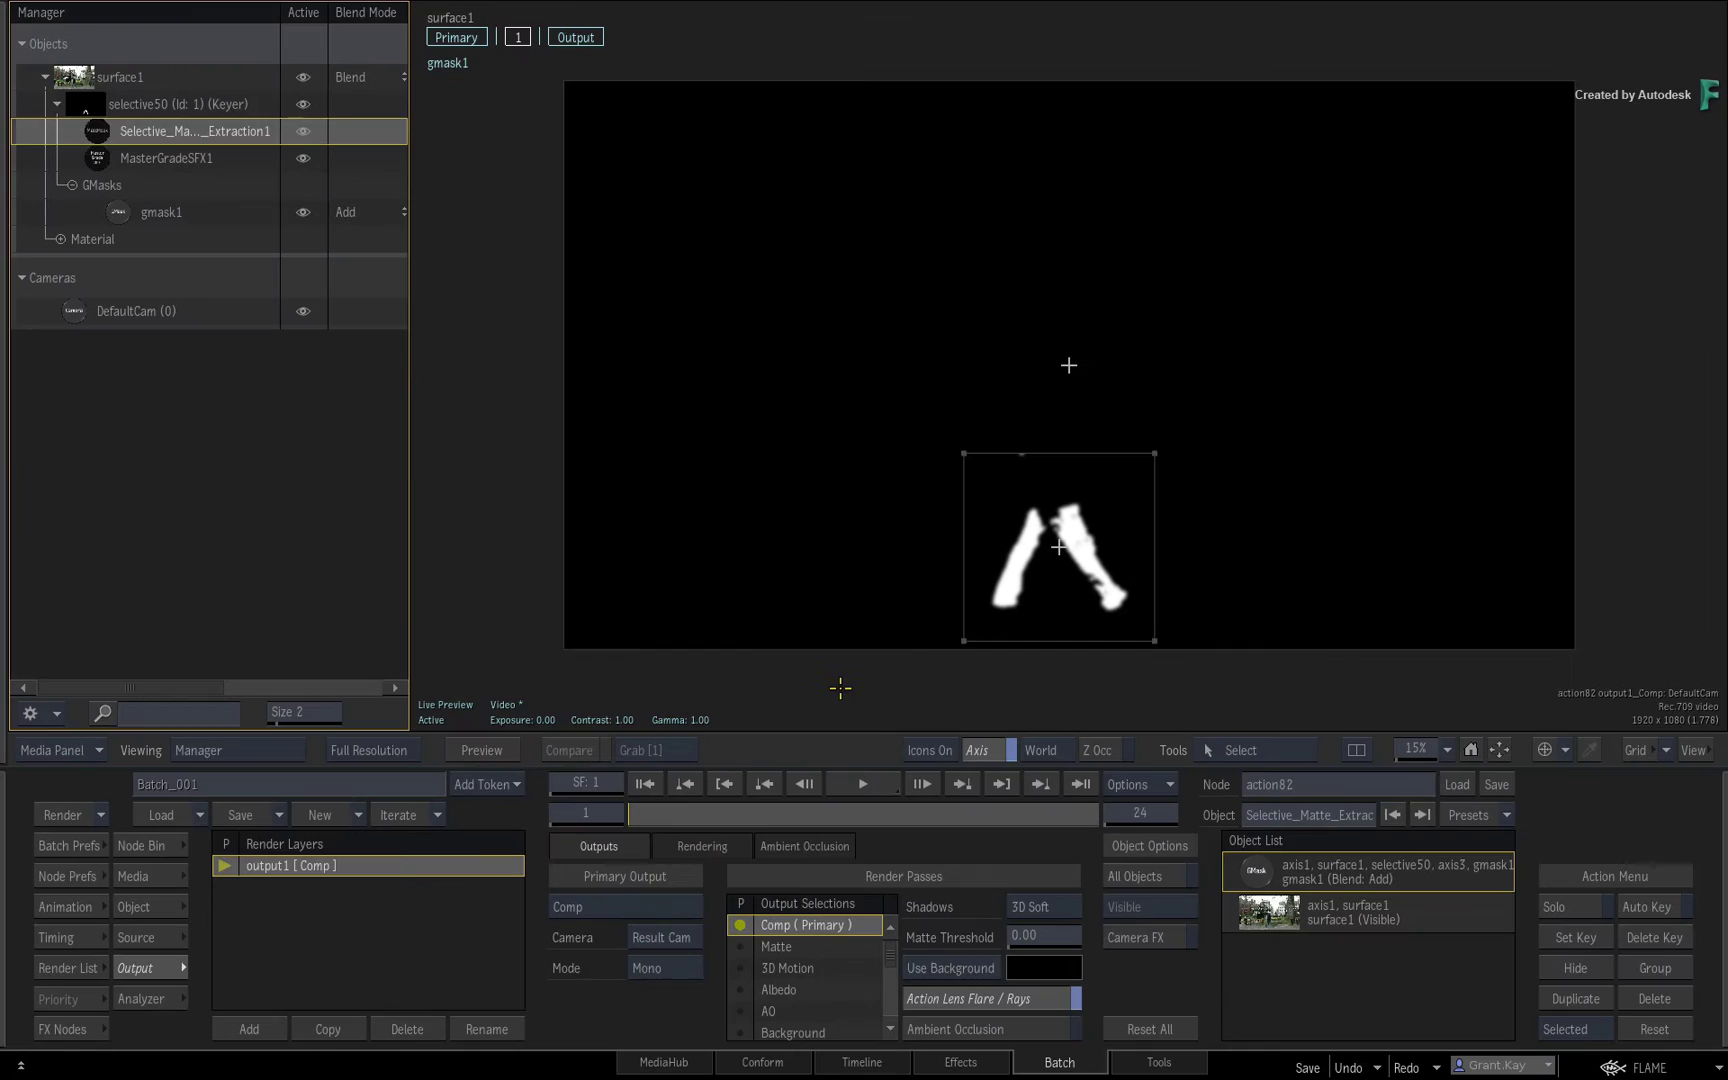
left_click(933, 645)
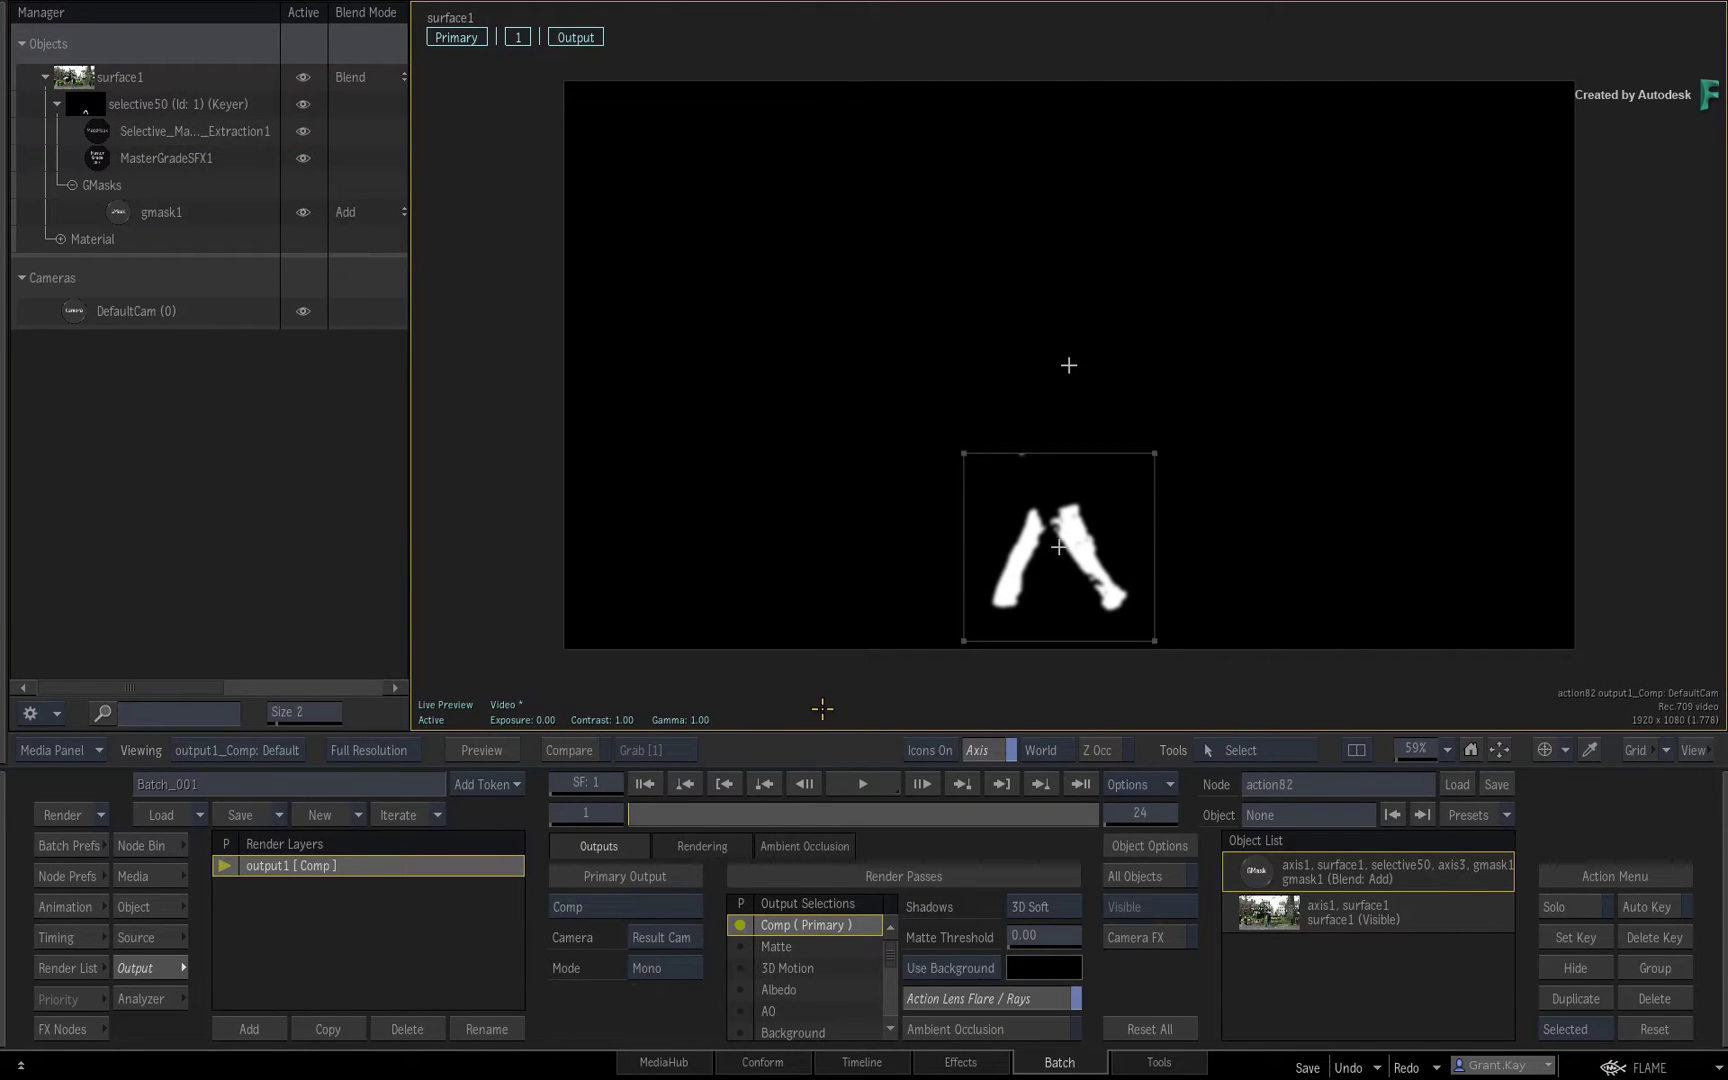
left_click(810, 946)
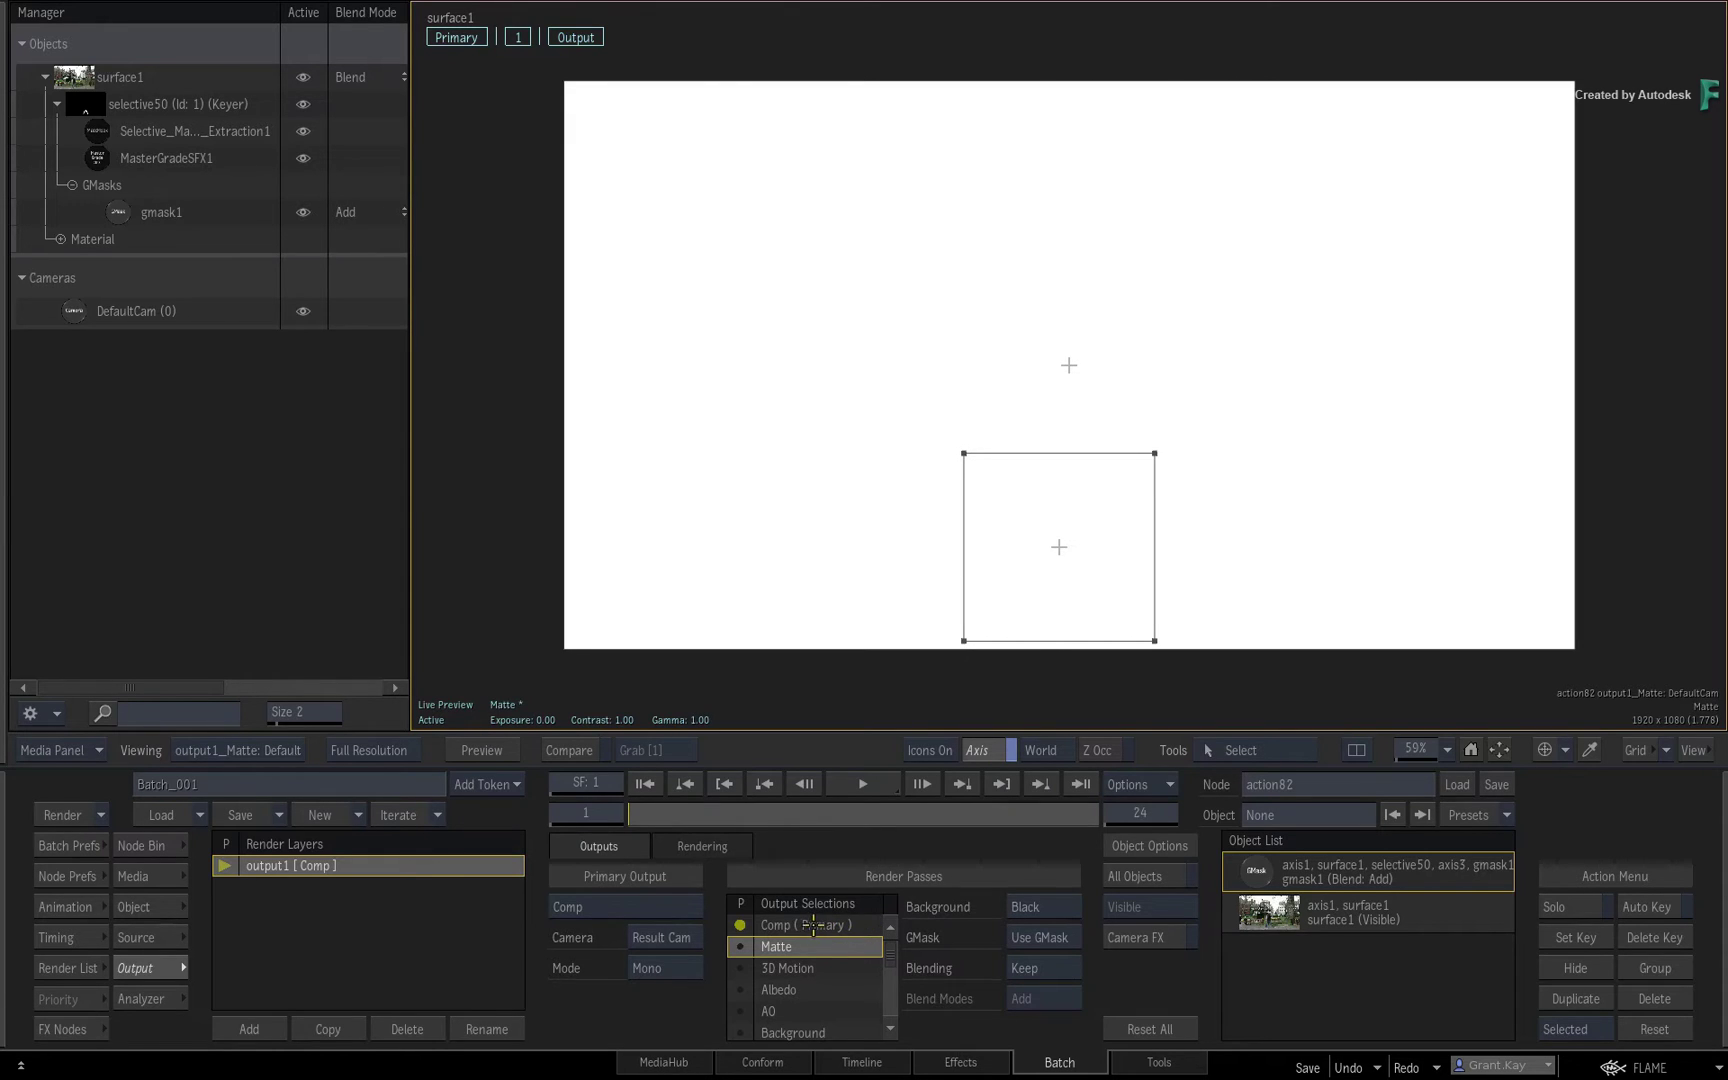
left_click(782, 925)
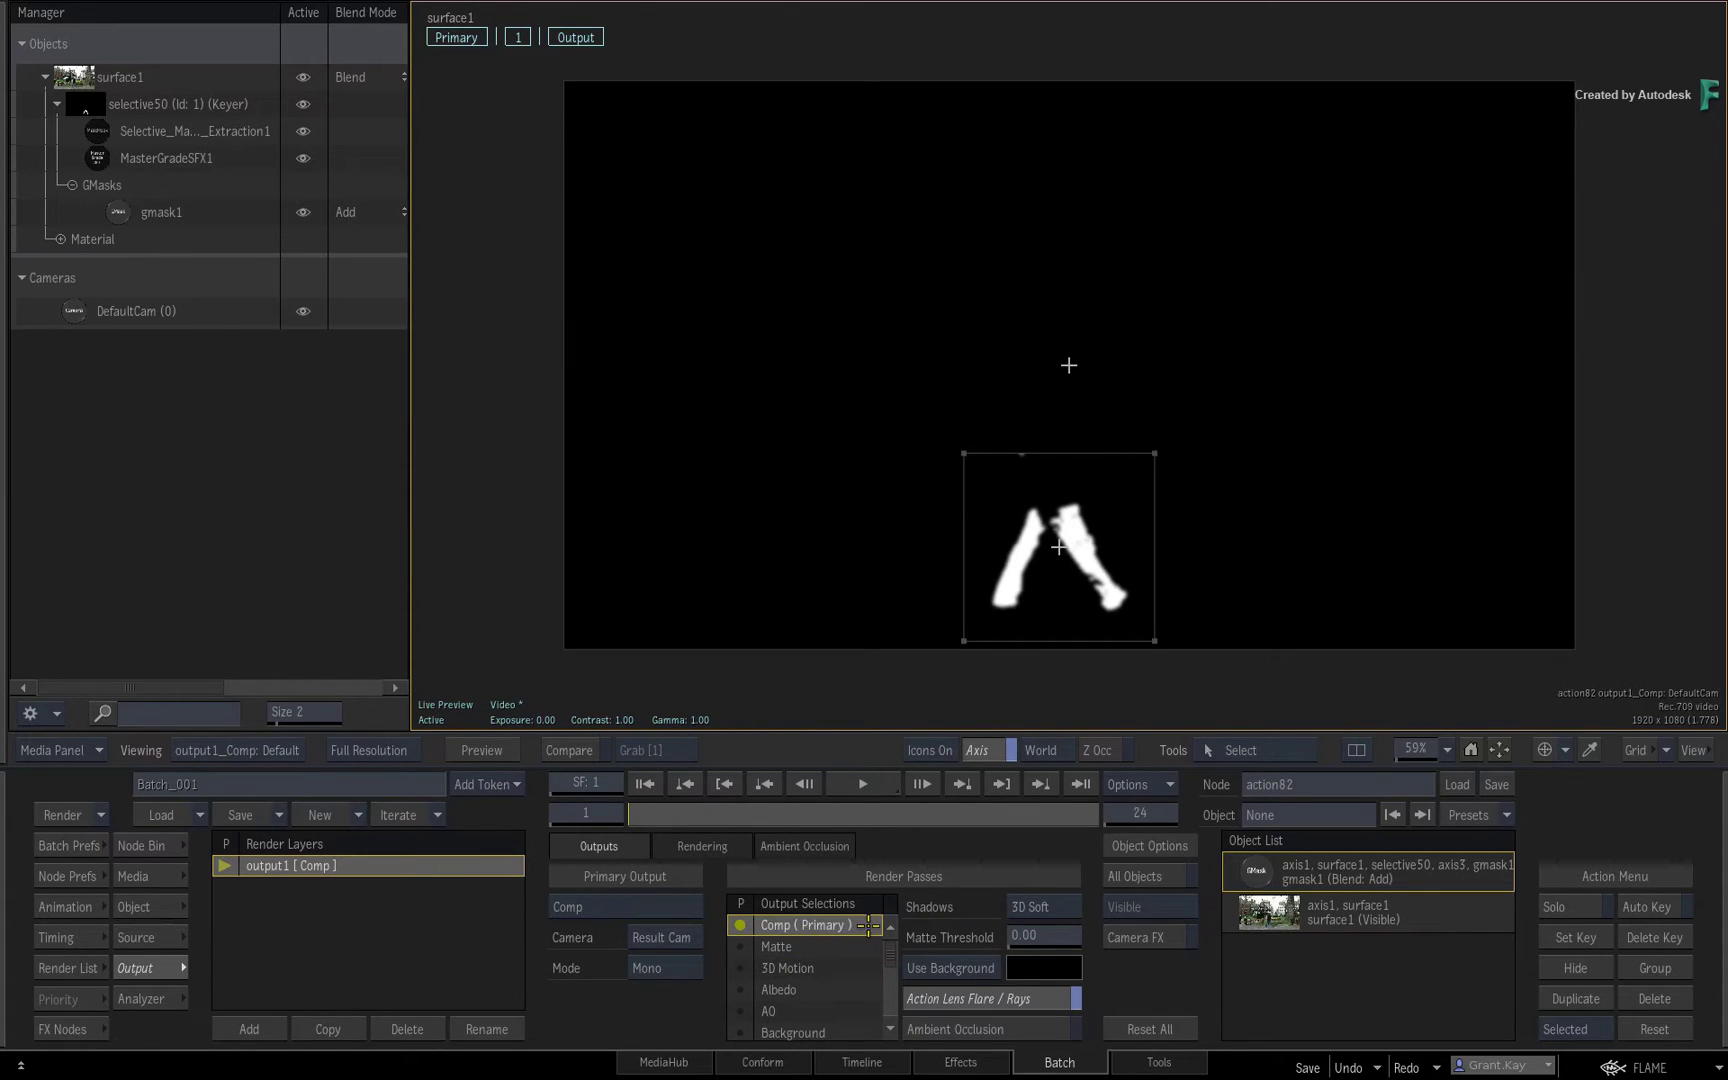
left_click_drag(672, 812, 914, 815)
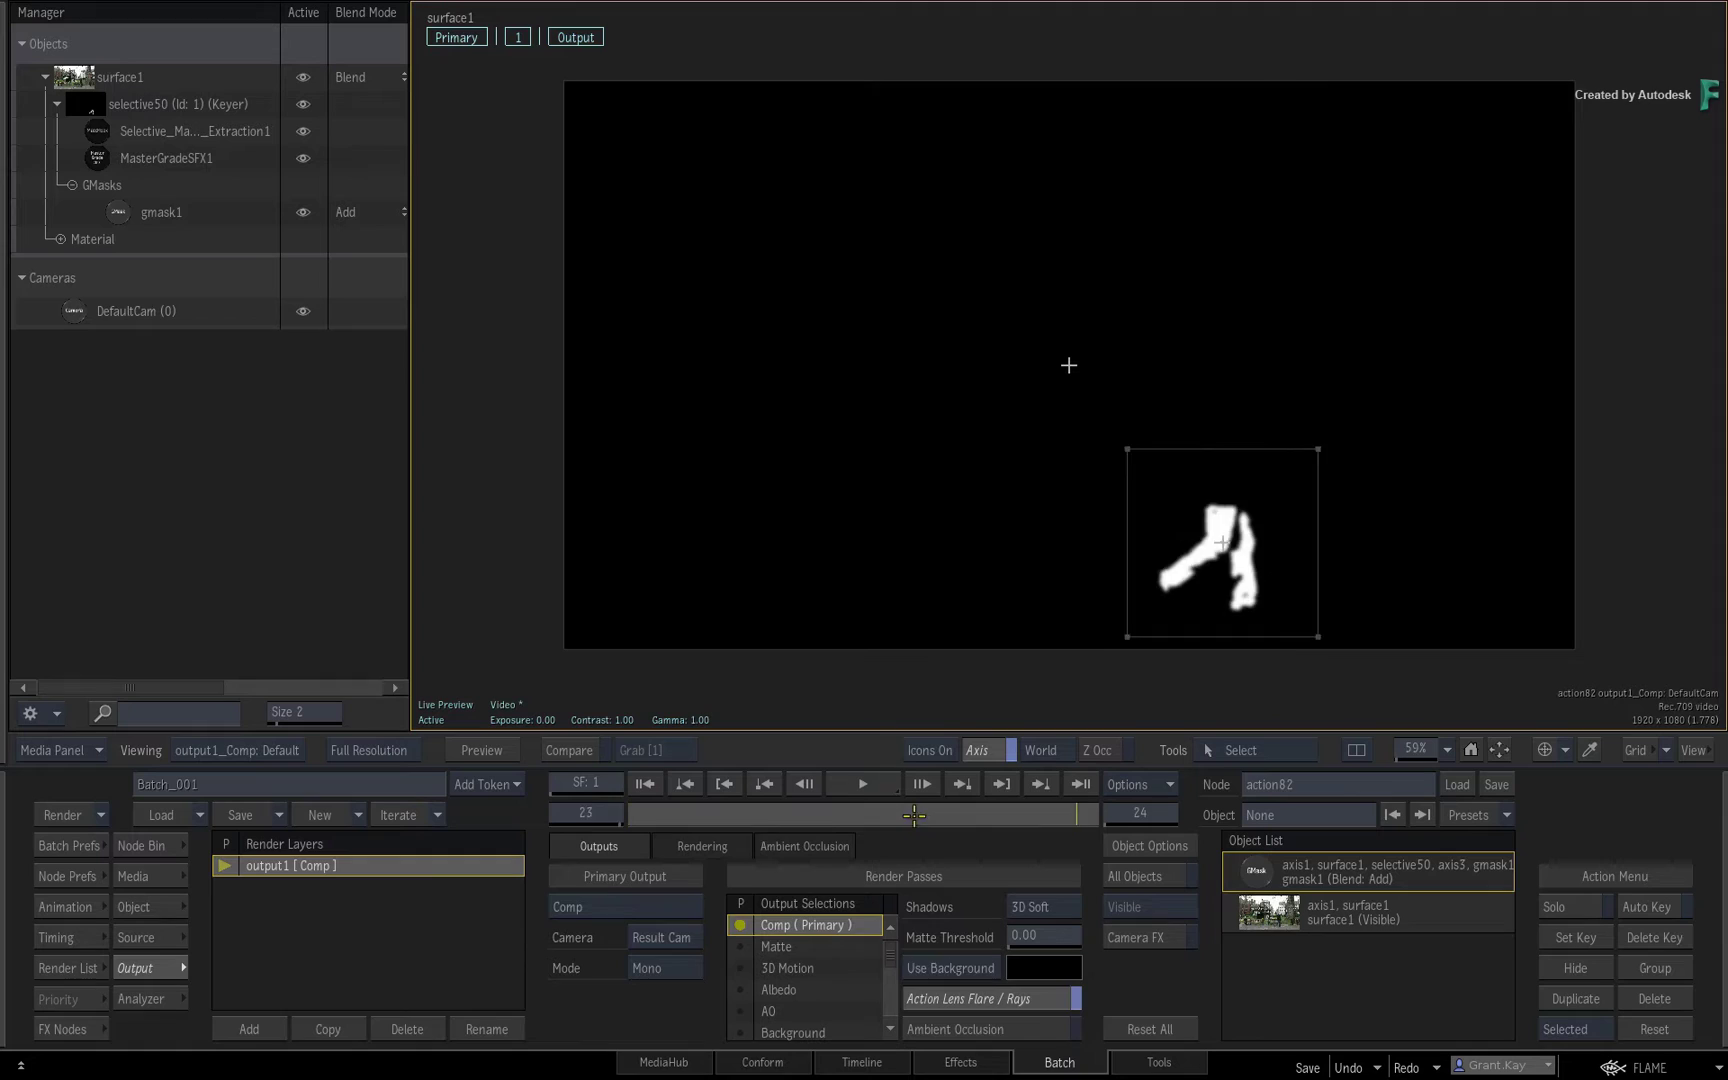
left_click(807, 946)
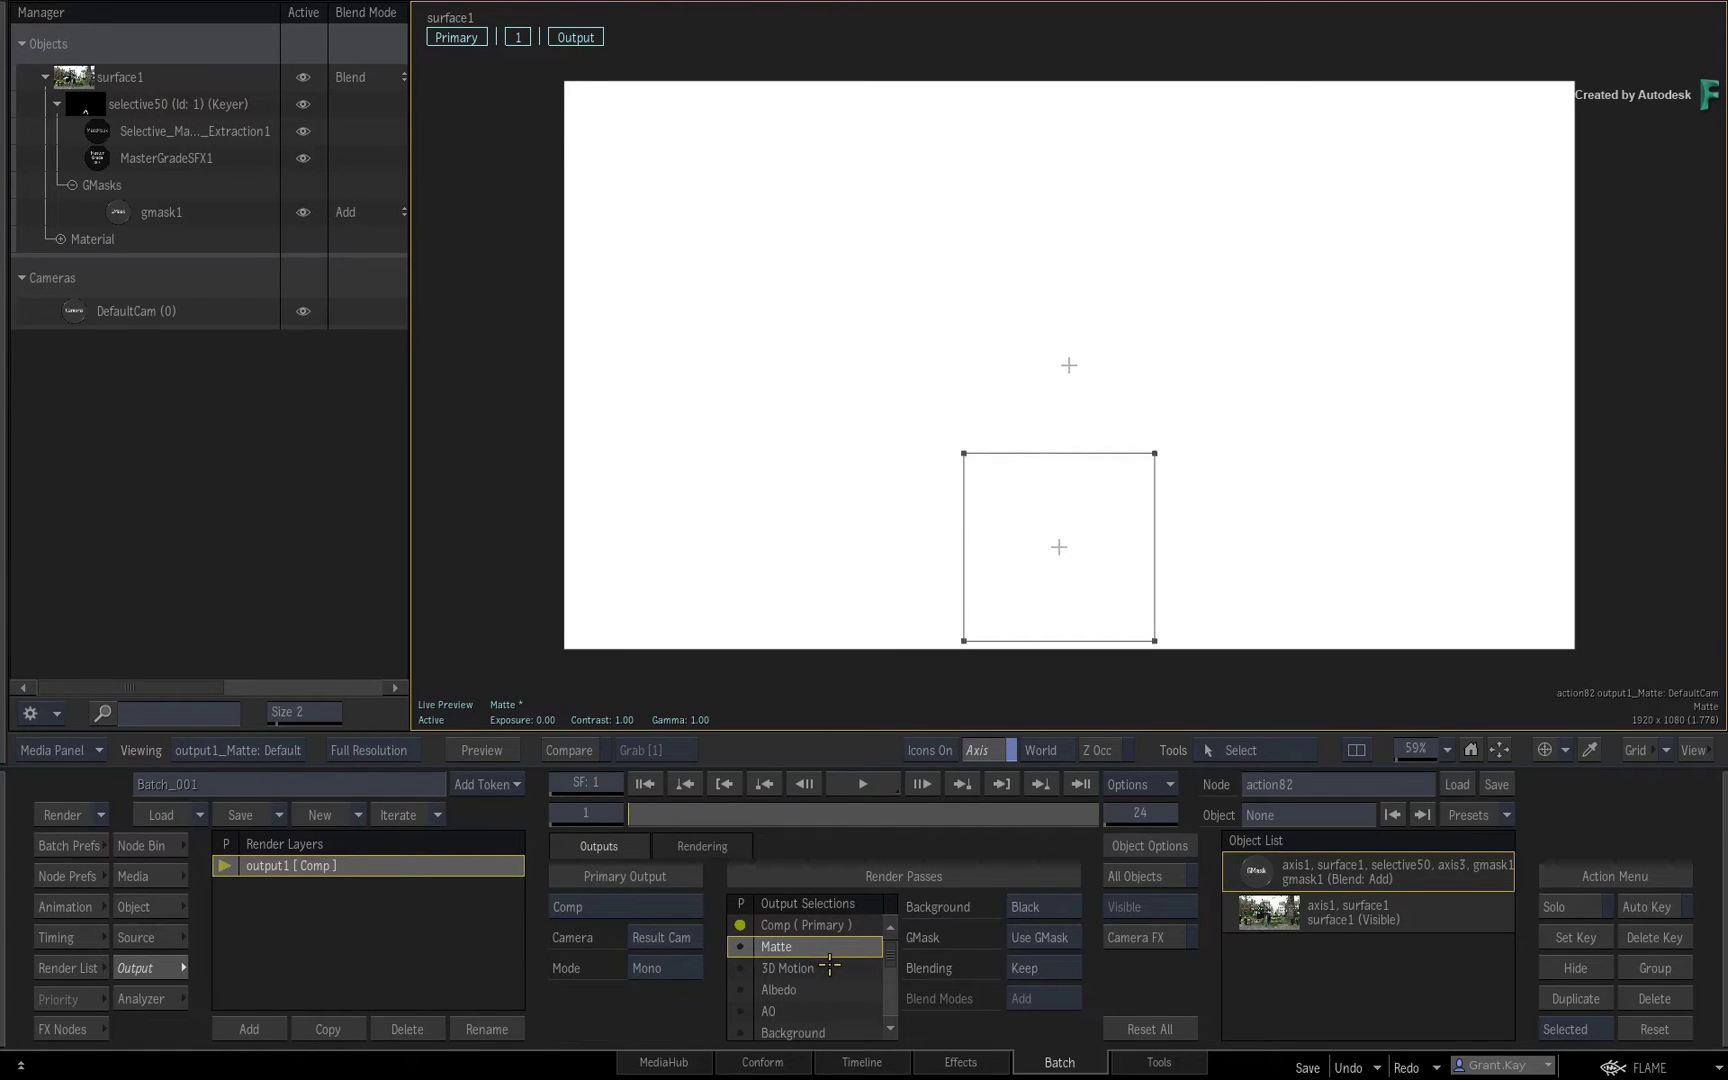
left_click(780, 927)
left_click_drag(655, 812, 1116, 796)
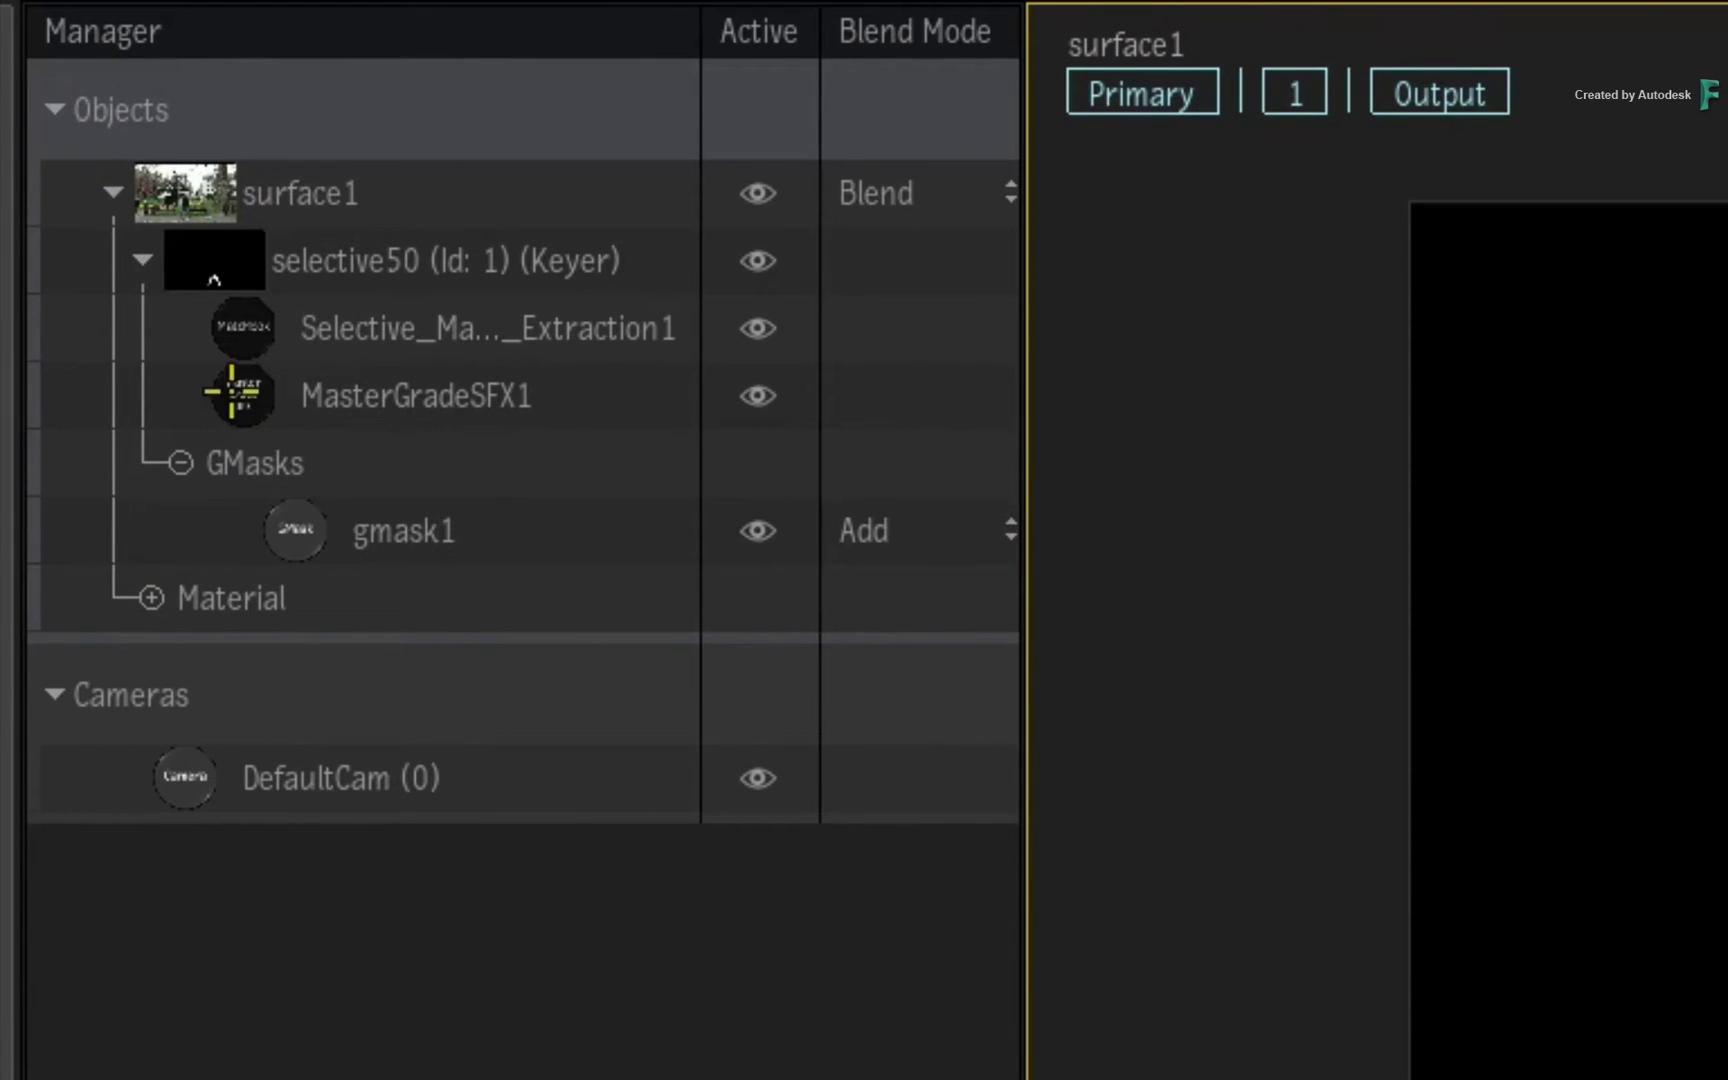
Select the Selective Matte Extraction effect under selective50 and examine its matte across the timeline
left_click(250, 322)
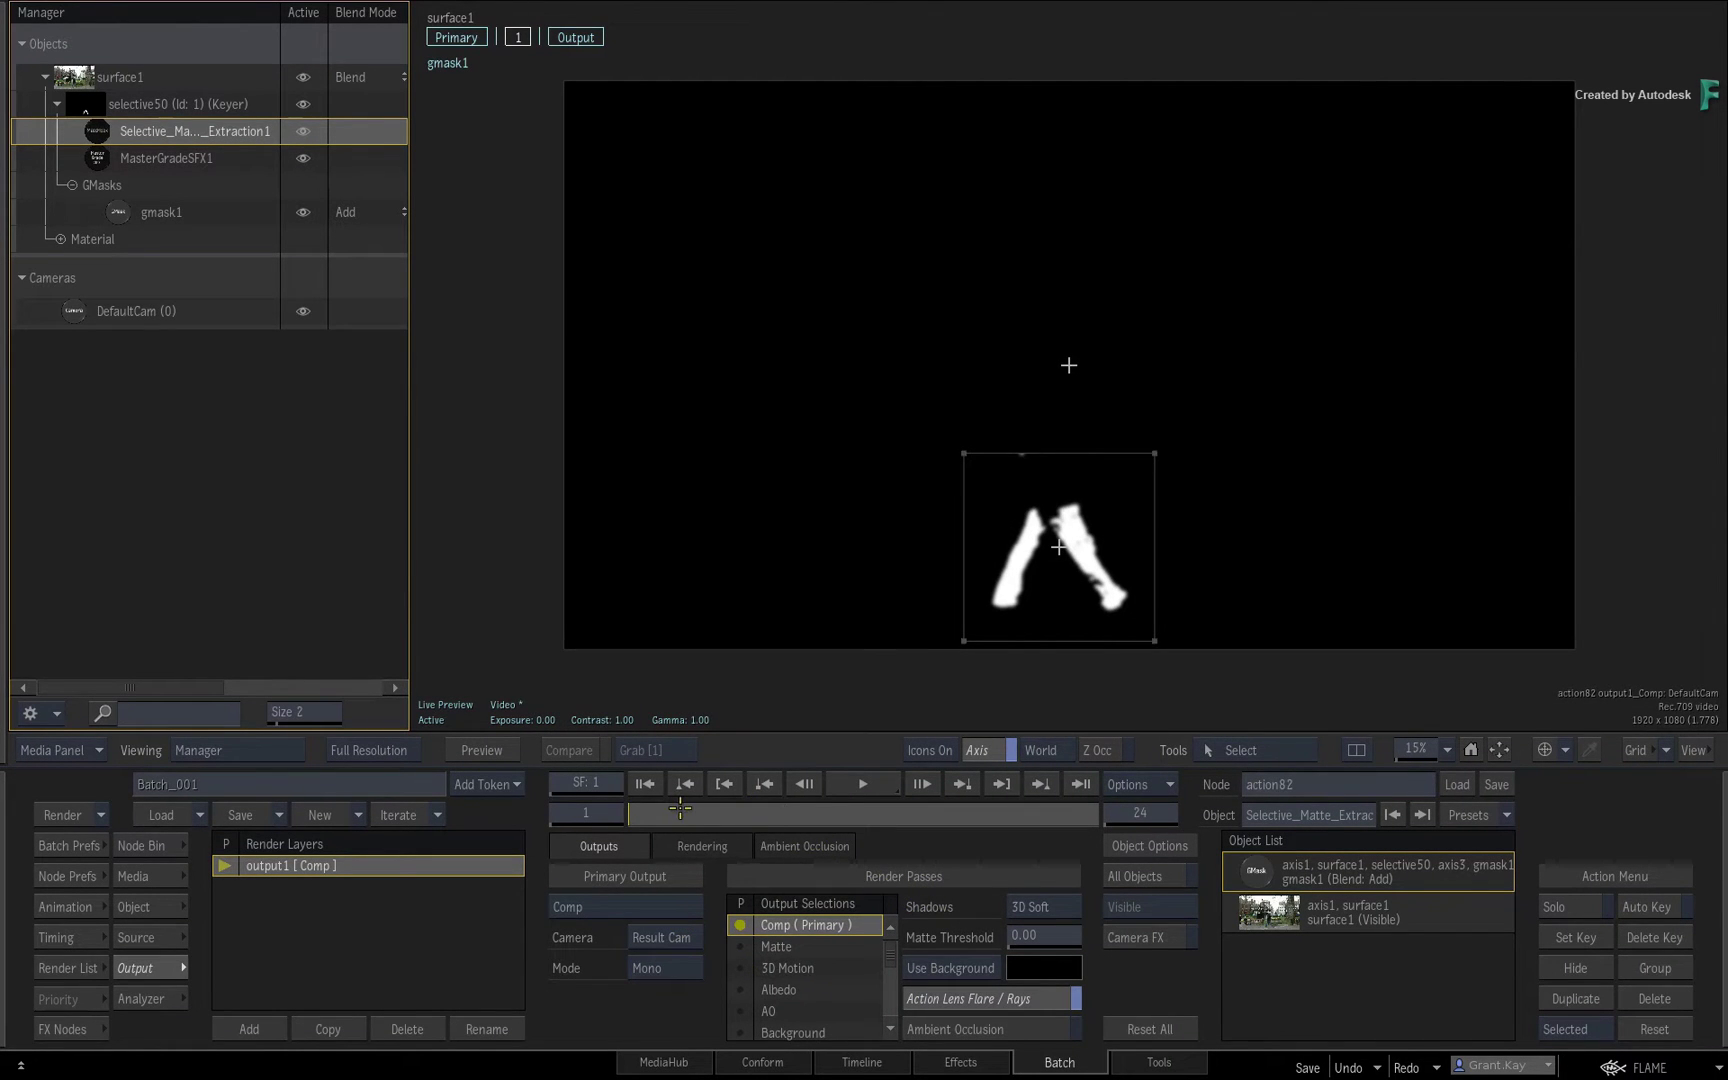
left_click_drag(677, 808, 569, 814)
left_click_drag(685, 812, 994, 812)
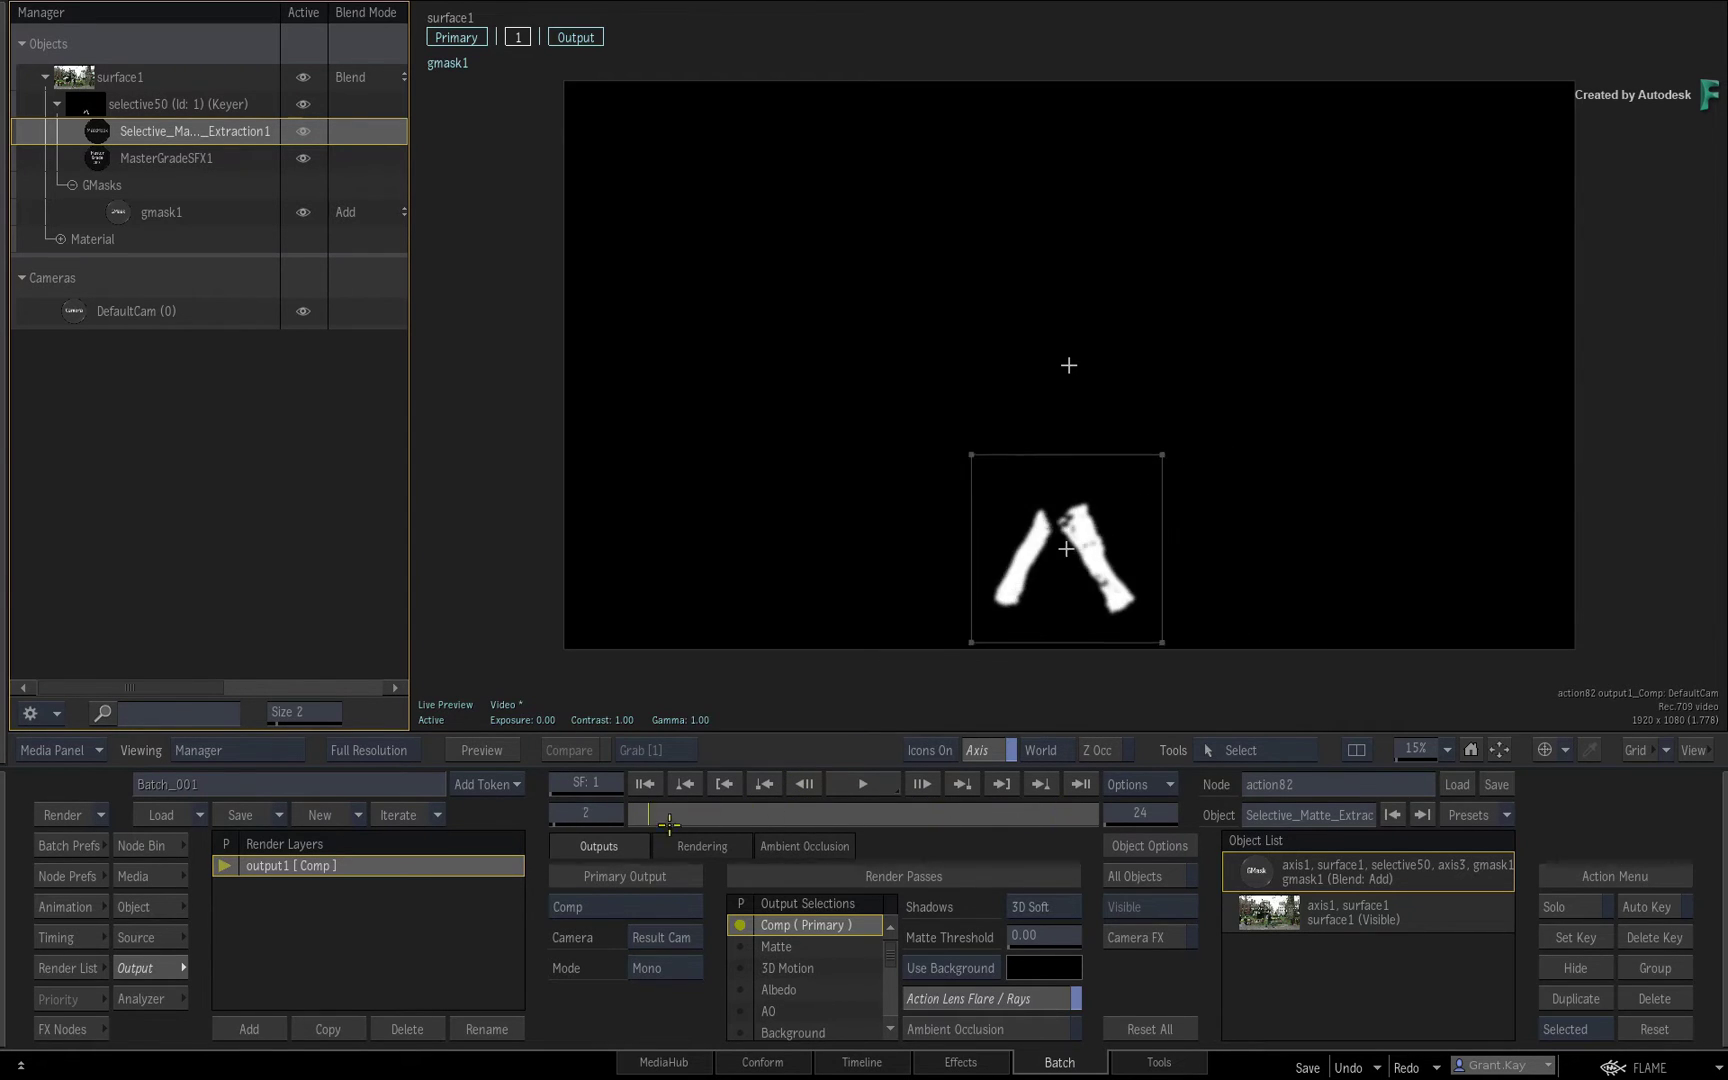
left_click_drag(669, 824, 1079, 789)
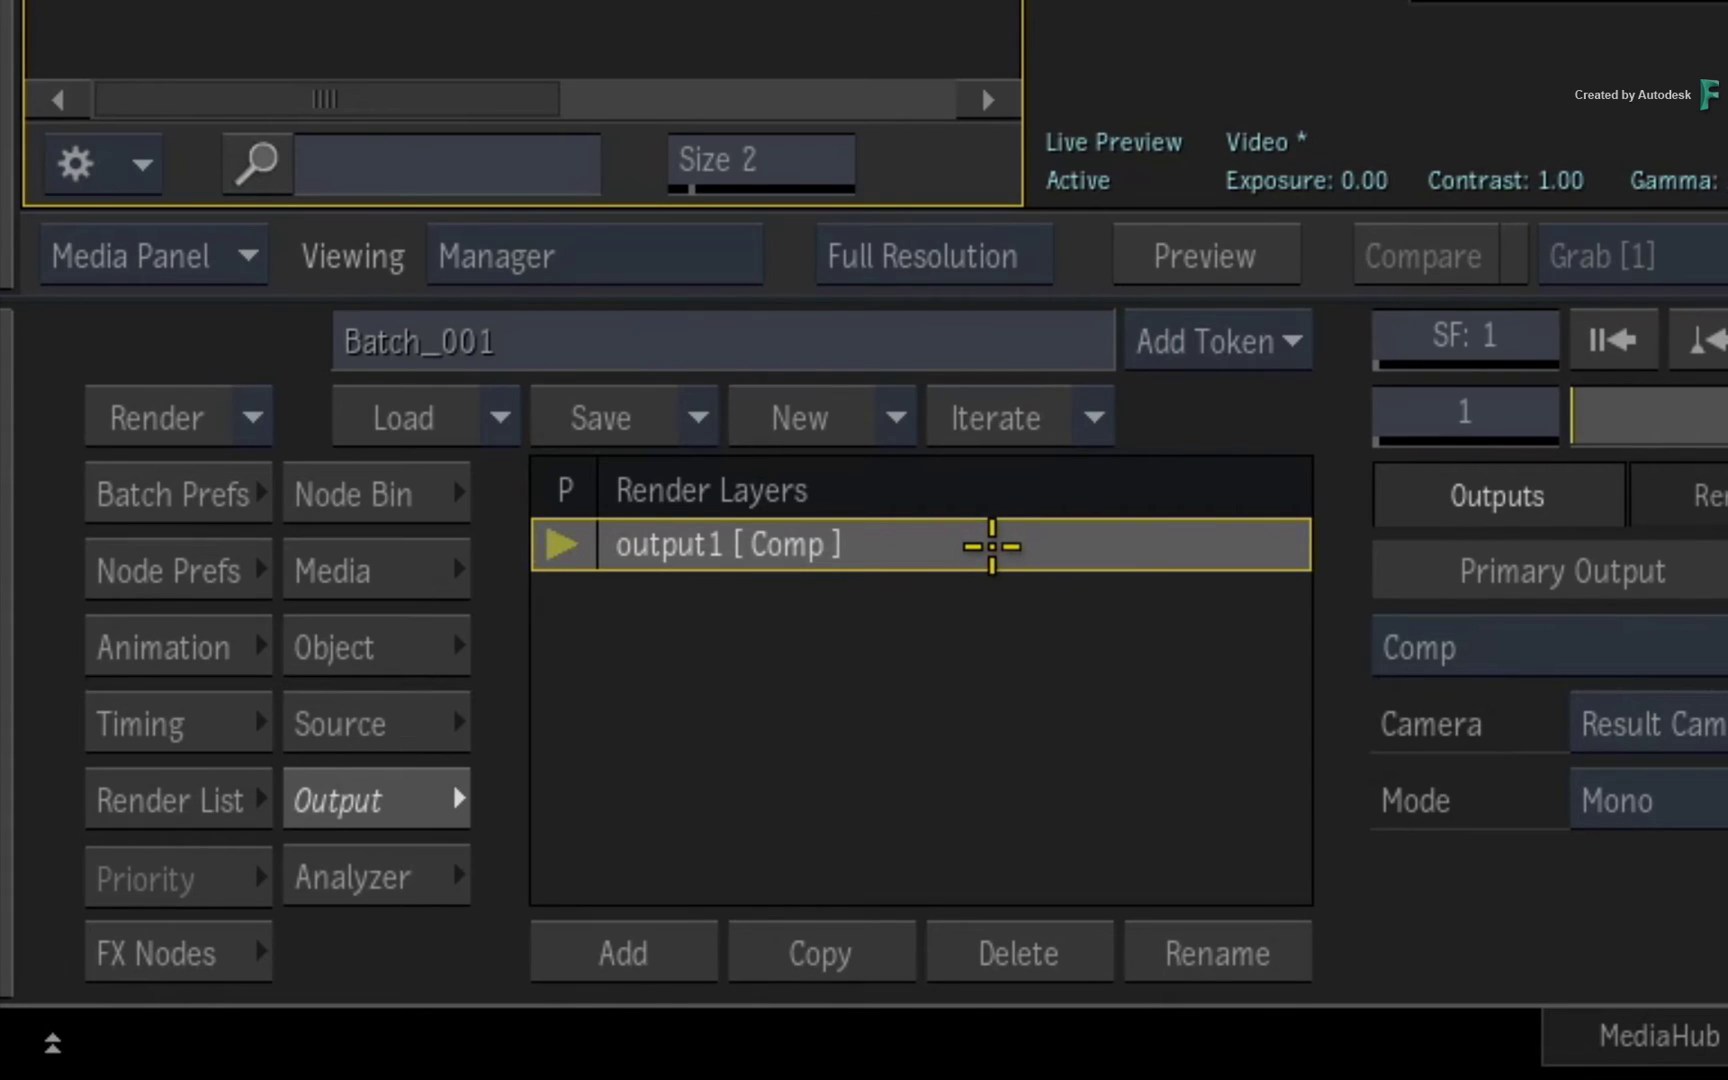
Duplicate the output1 render layer and rename the original layer as BEAUTY
left_click(845, 949)
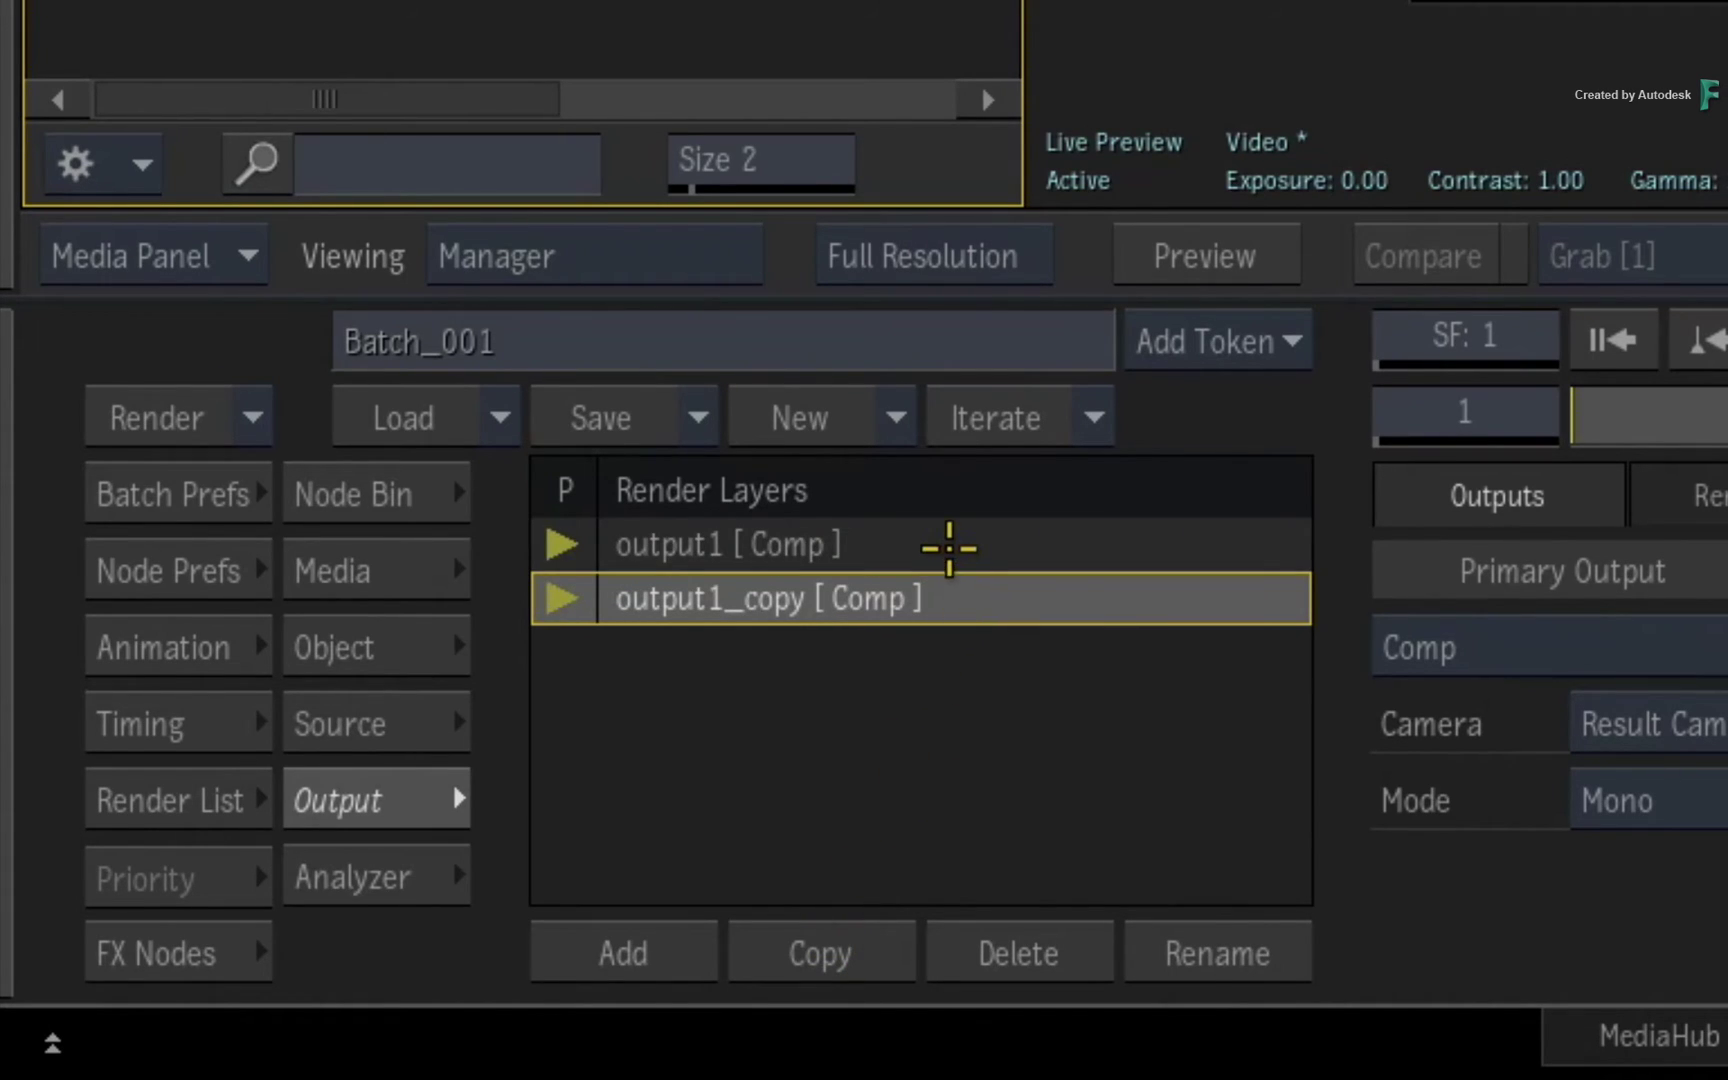
left_click(947, 542)
left_click(1258, 950)
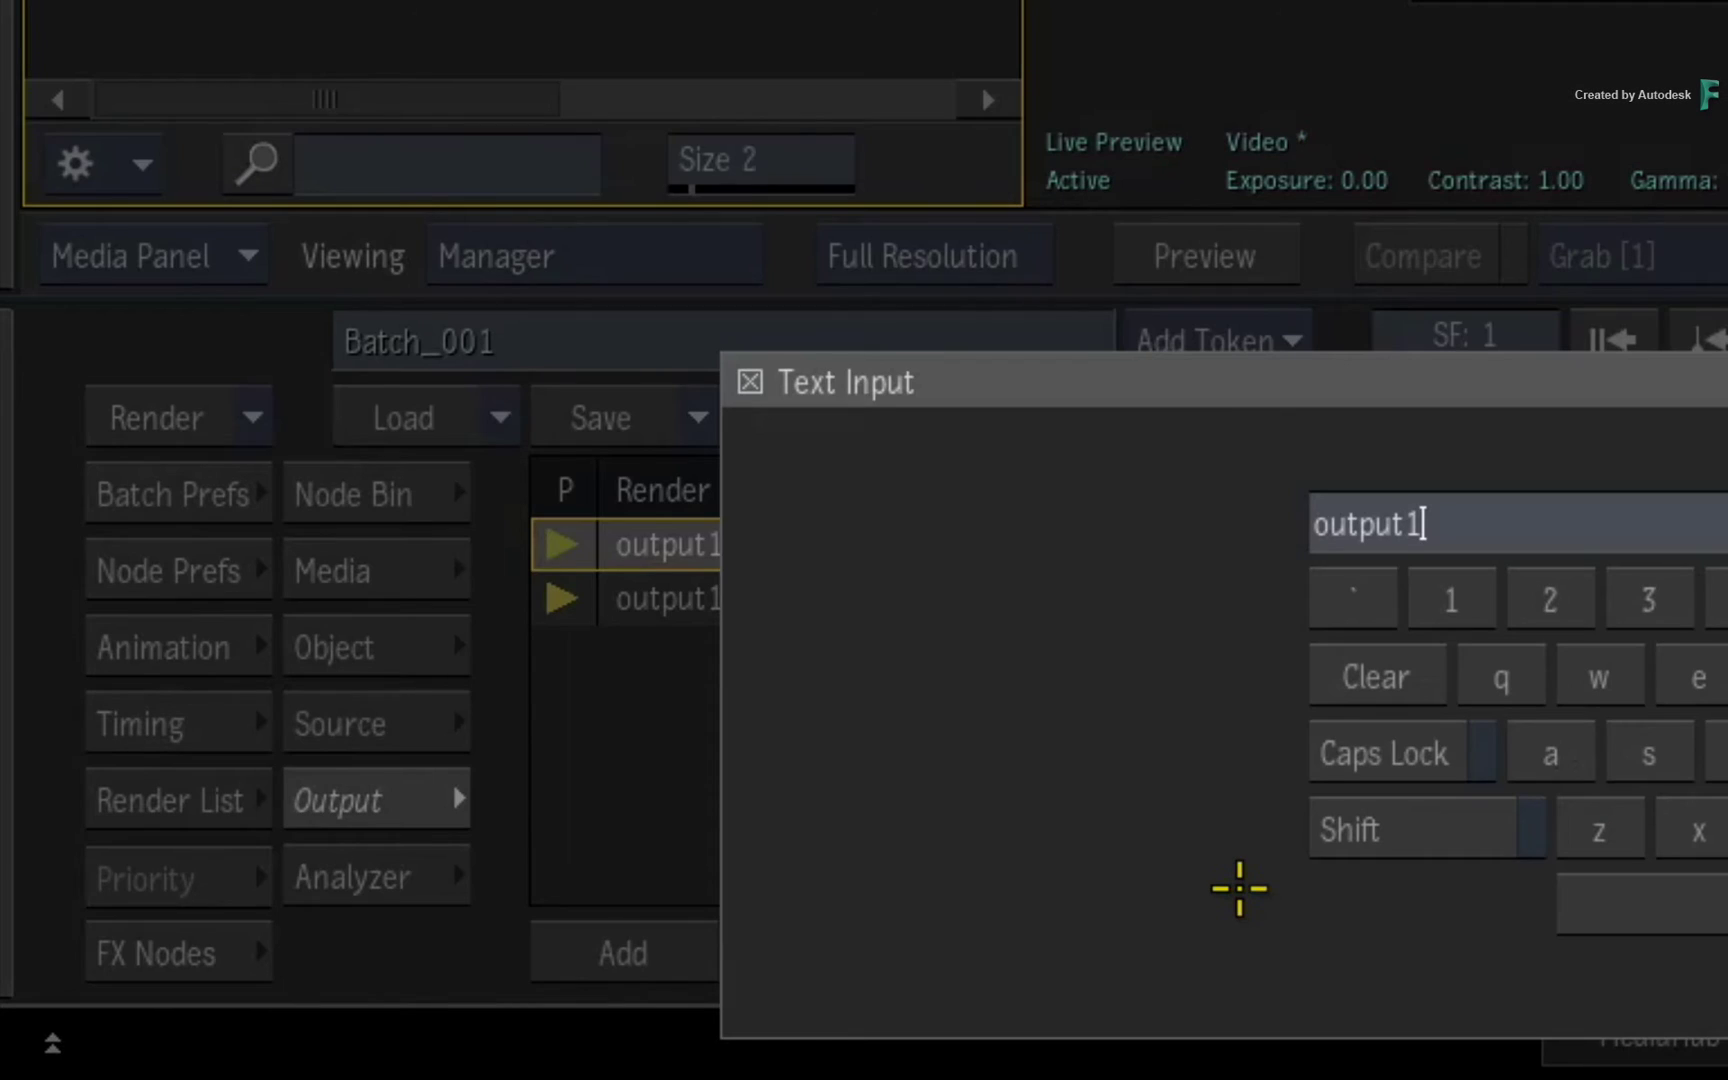
key("BackSpace")
key("BackSpace")
key("BackSpace")
key("BackSpace")
key("BackSpace")
key("BackSpace")
key("BackSpace")
type("BEAUTY")
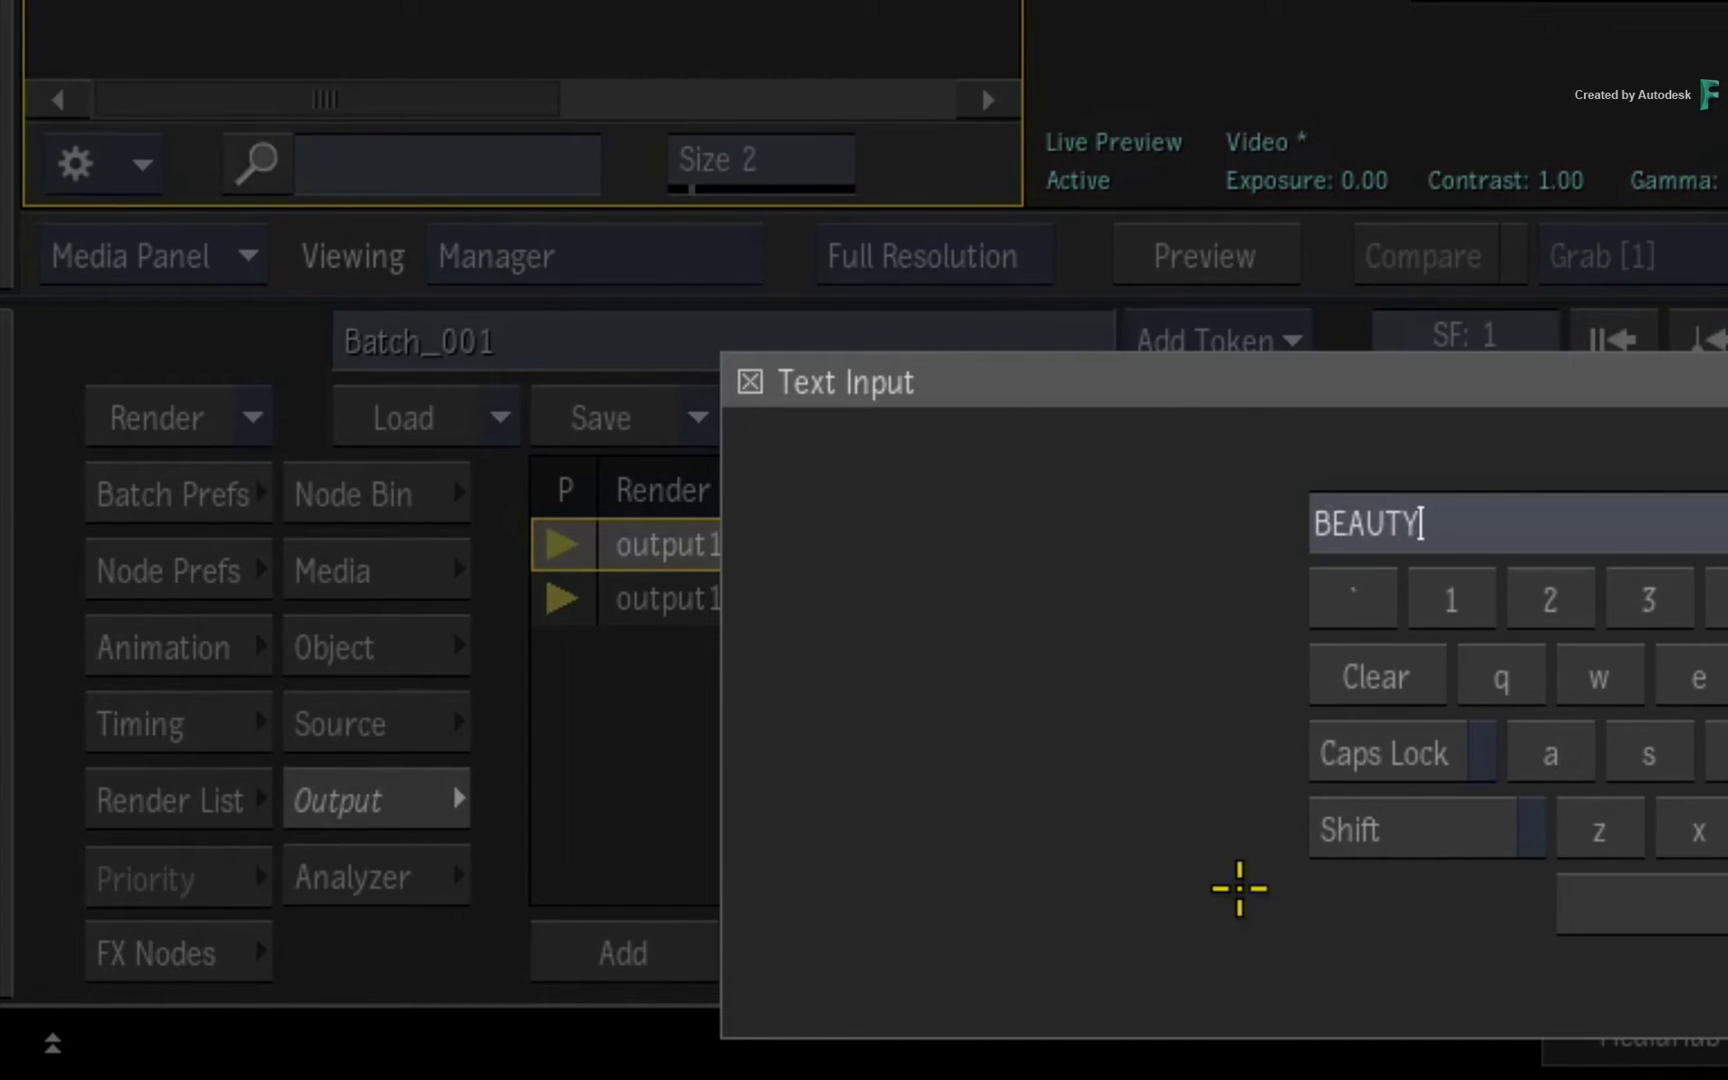
key("Return")
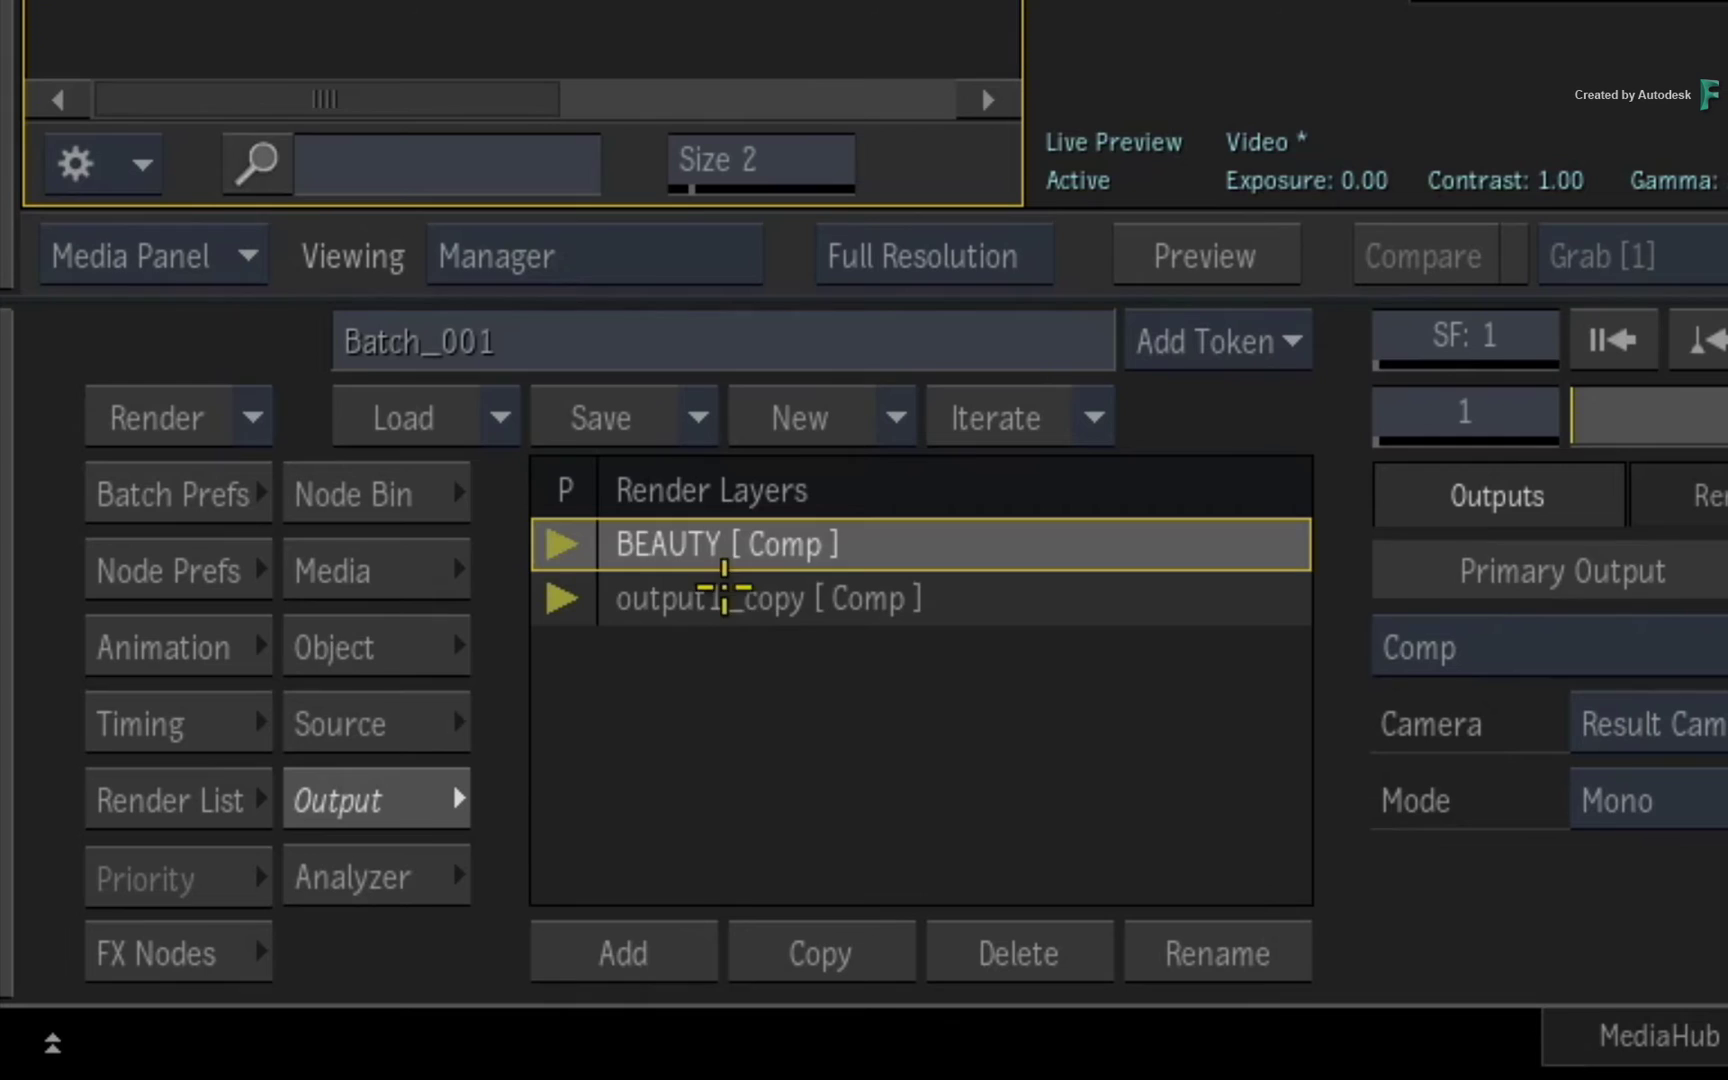
Rename the copied render layer output1_copy as MATTE
left_click(725, 596)
left_click(1235, 955)
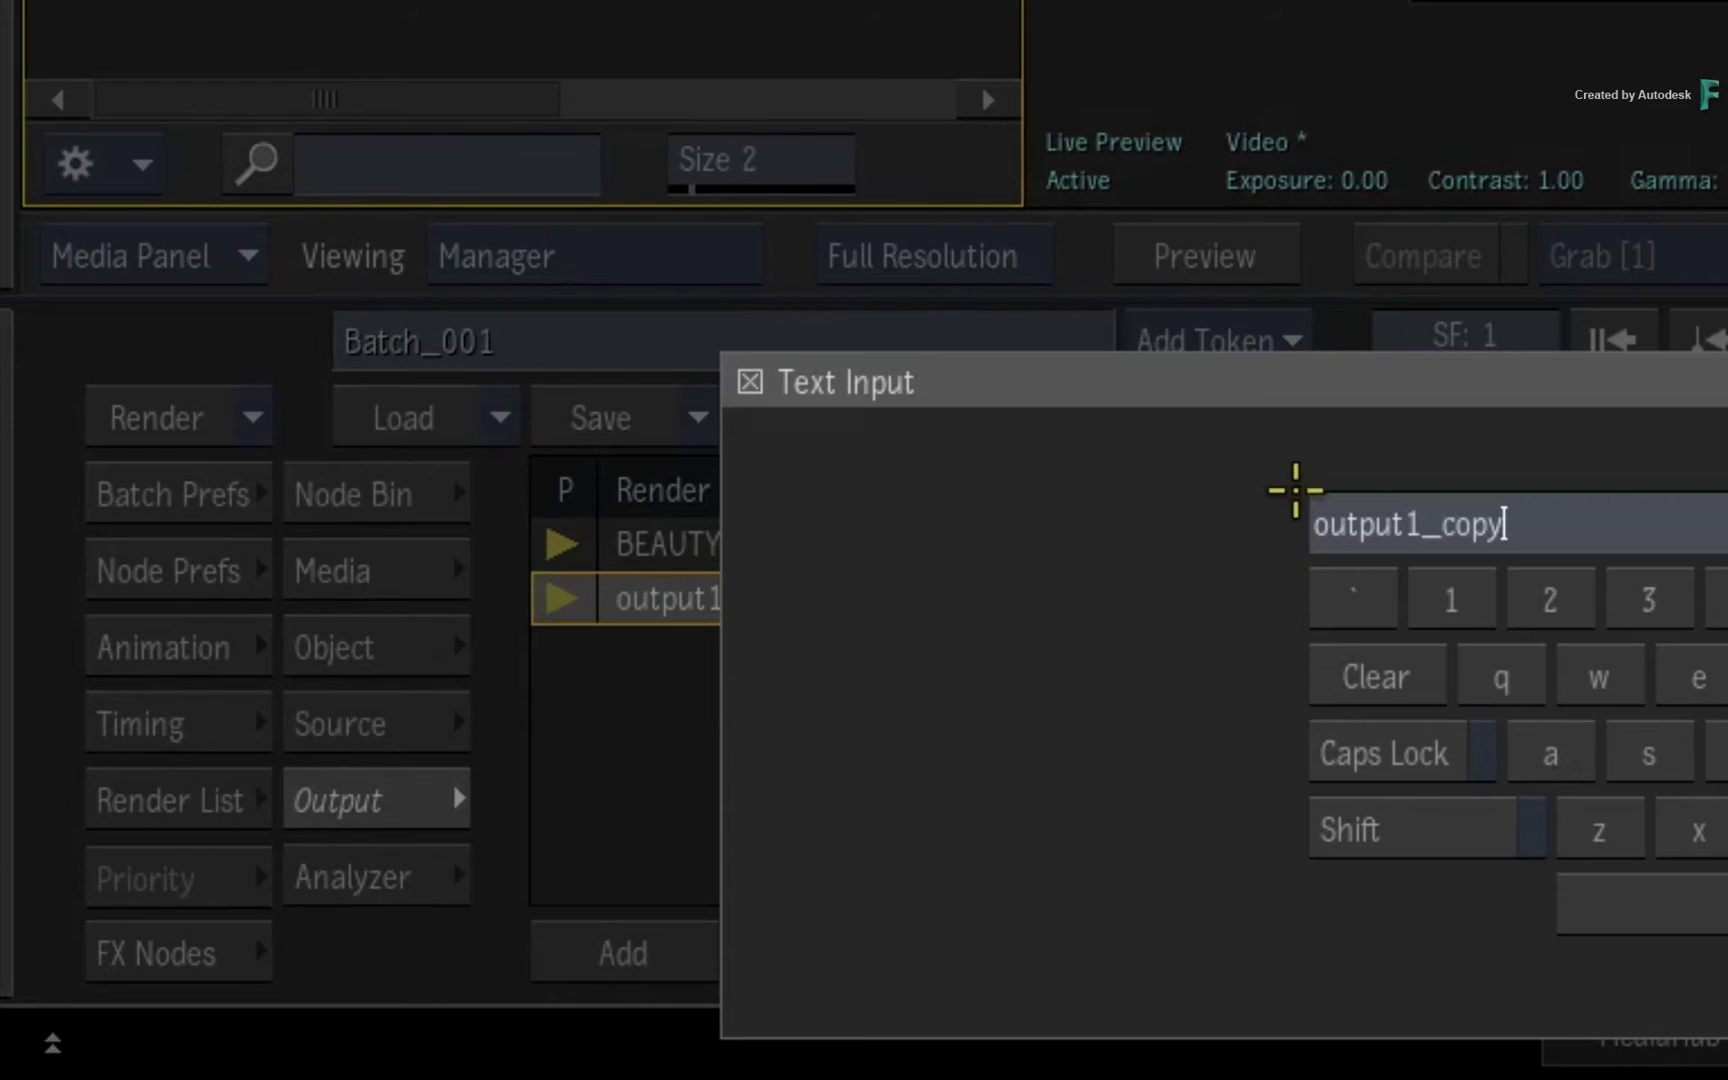
double_click(1458, 532)
type("MATTE")
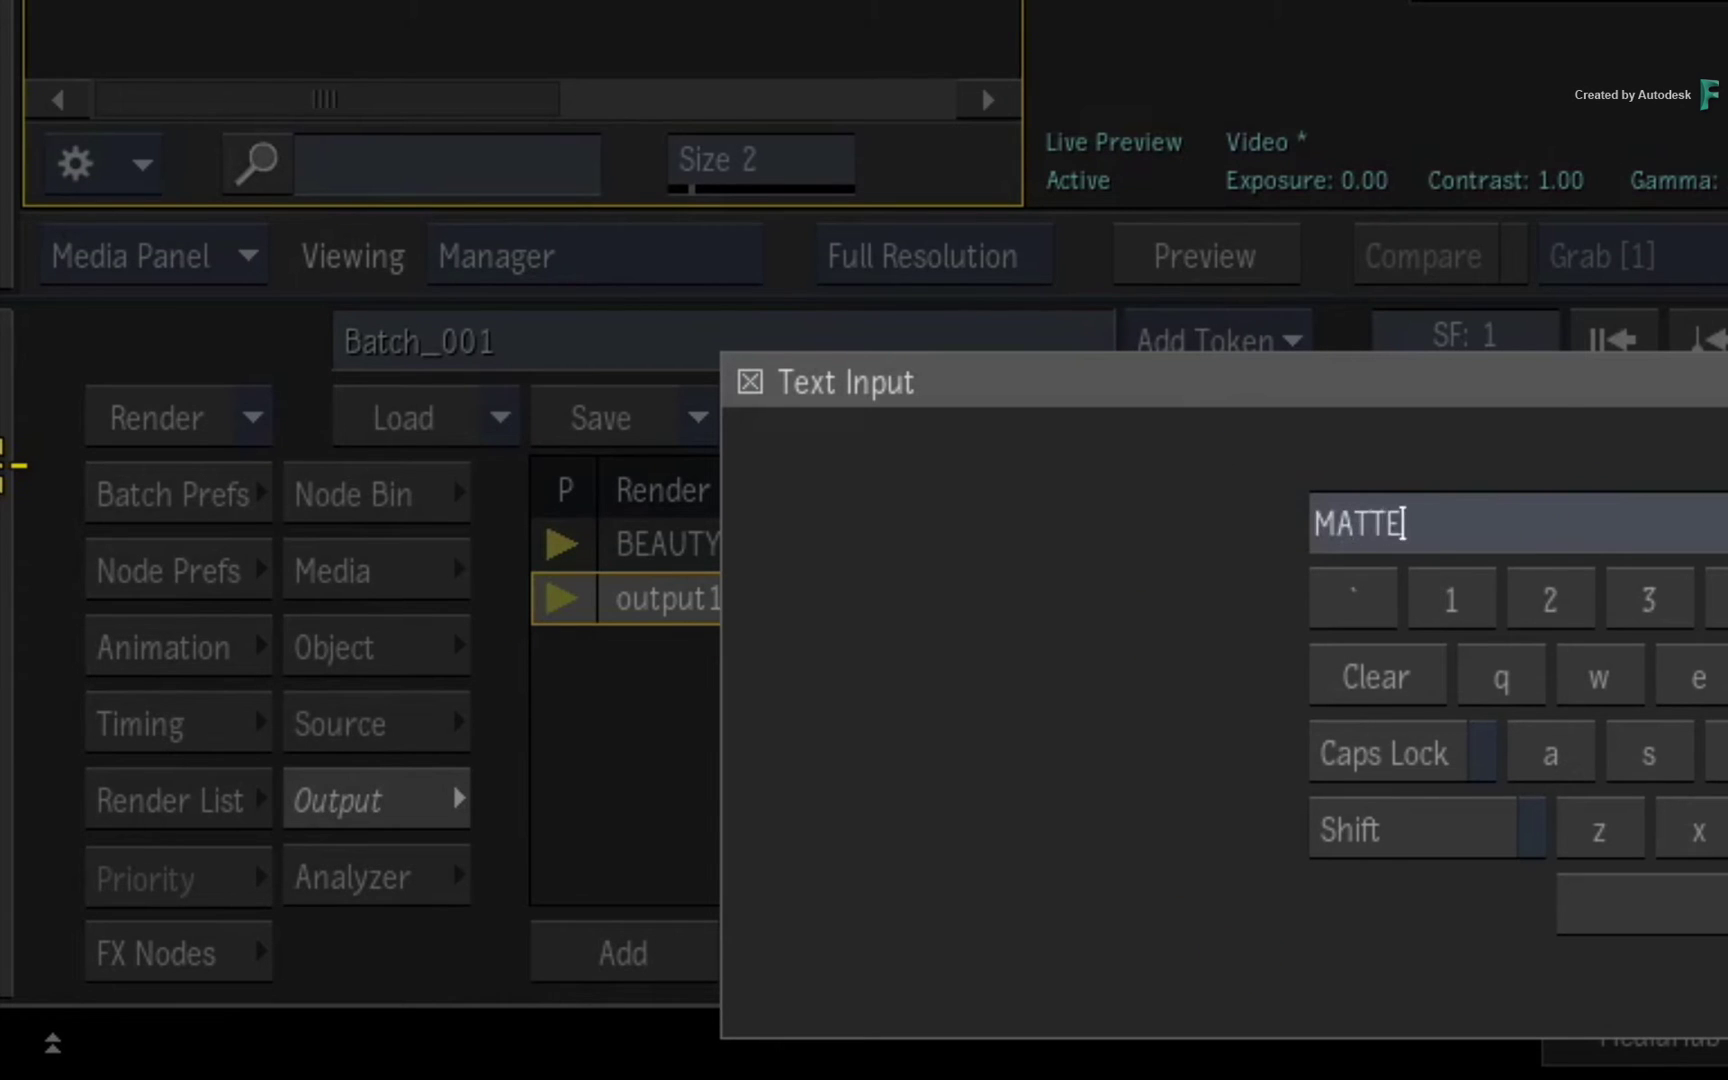
key("Return")
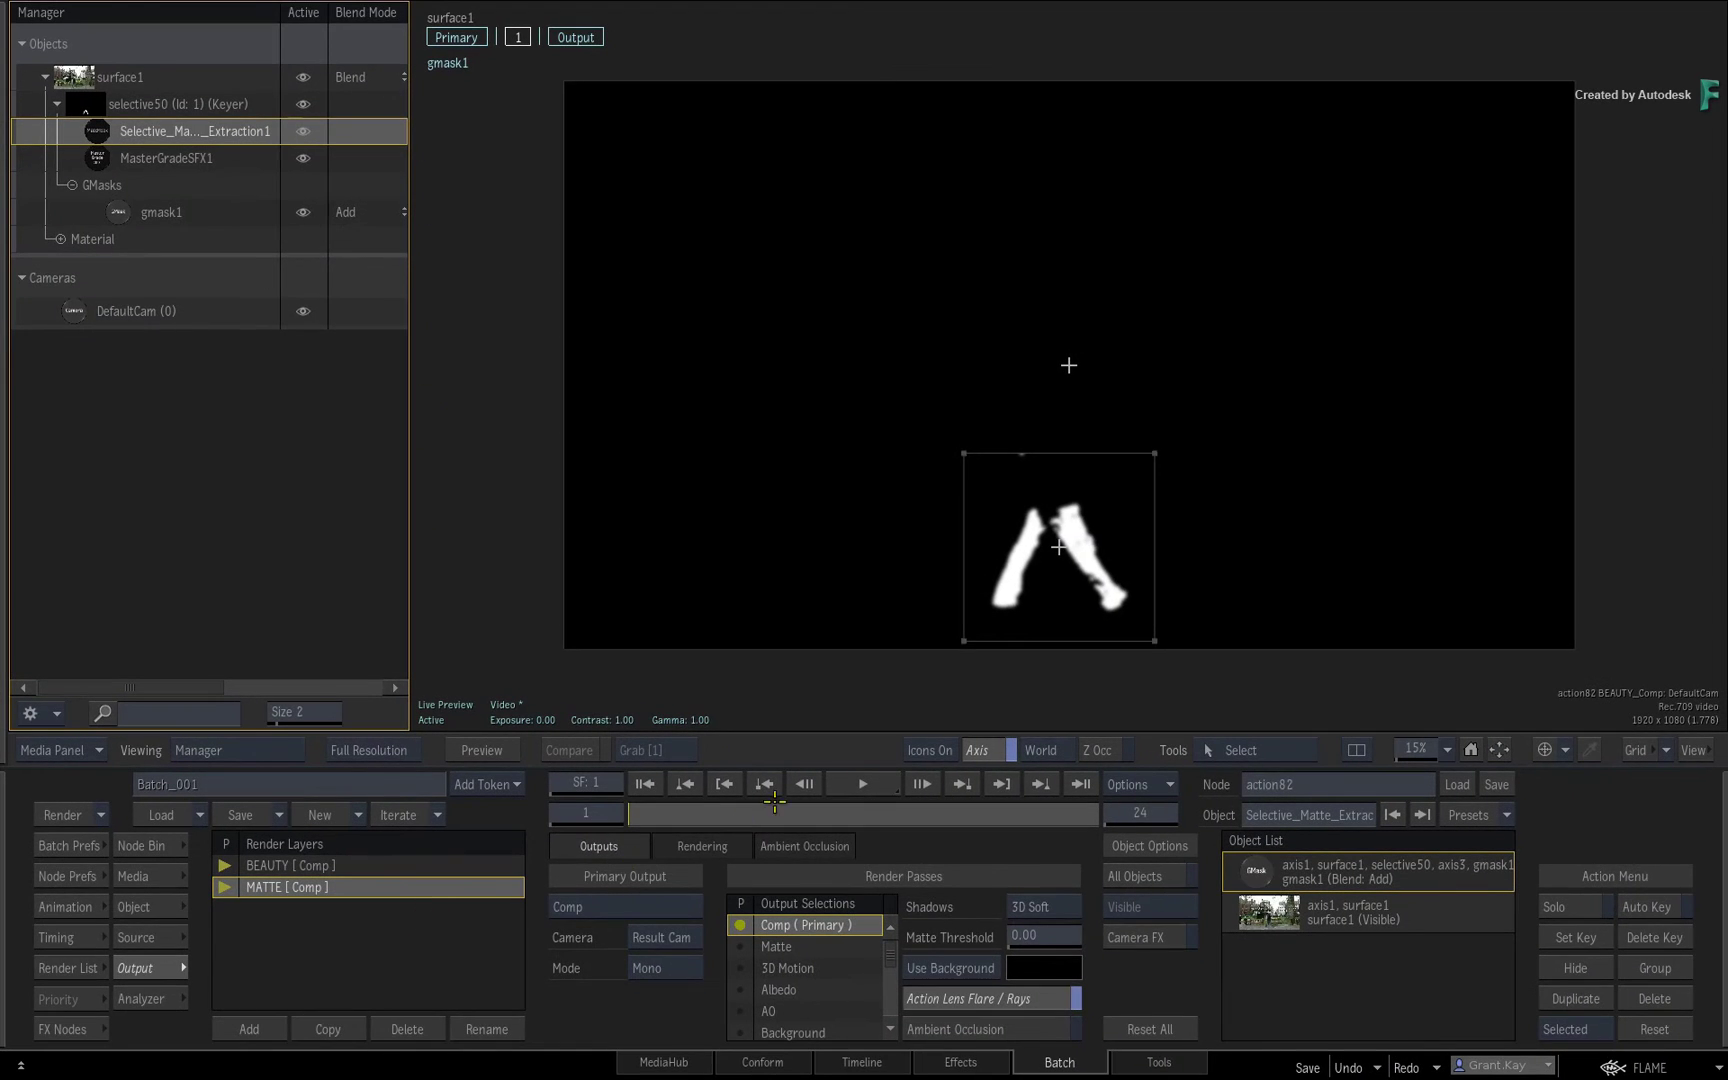
With the BEAUTY render layer selected, show the Action schematic and move the Selective_Matte_Extraction1 node up, level with selective50
left_click_drag(703, 812, 326, 851)
left_click(786, 685)
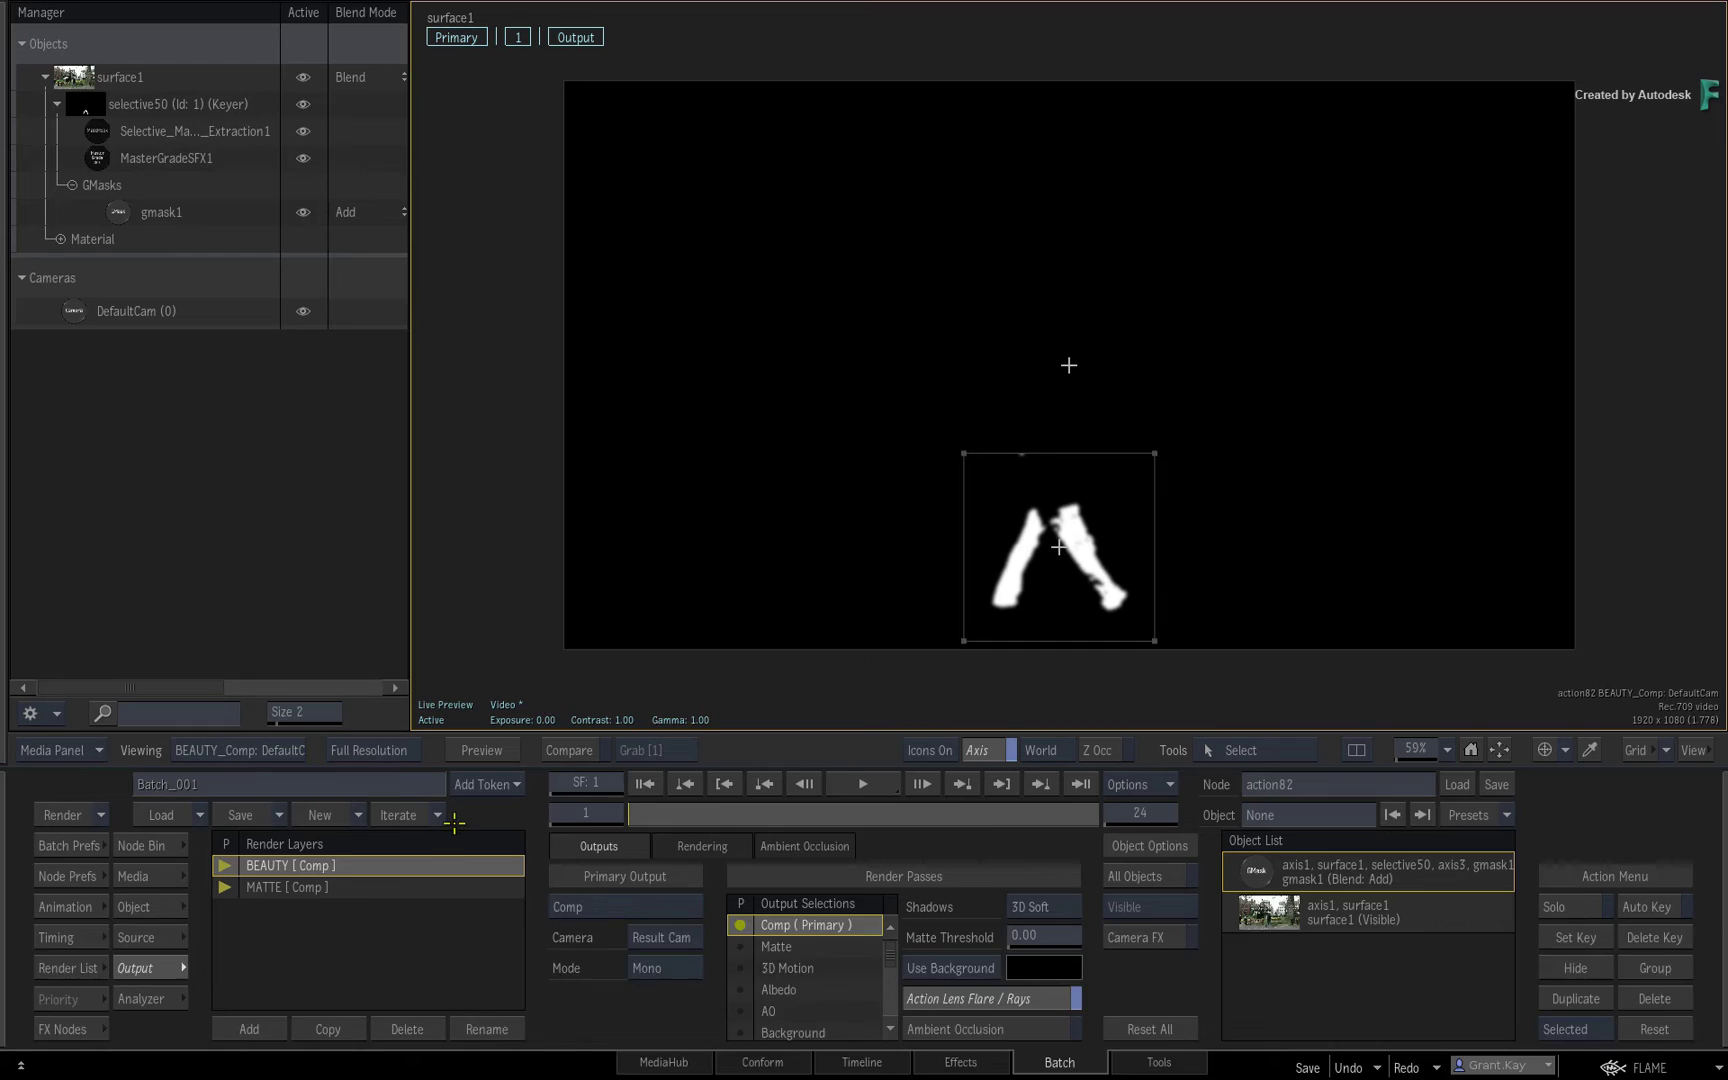
key("asciitilde")
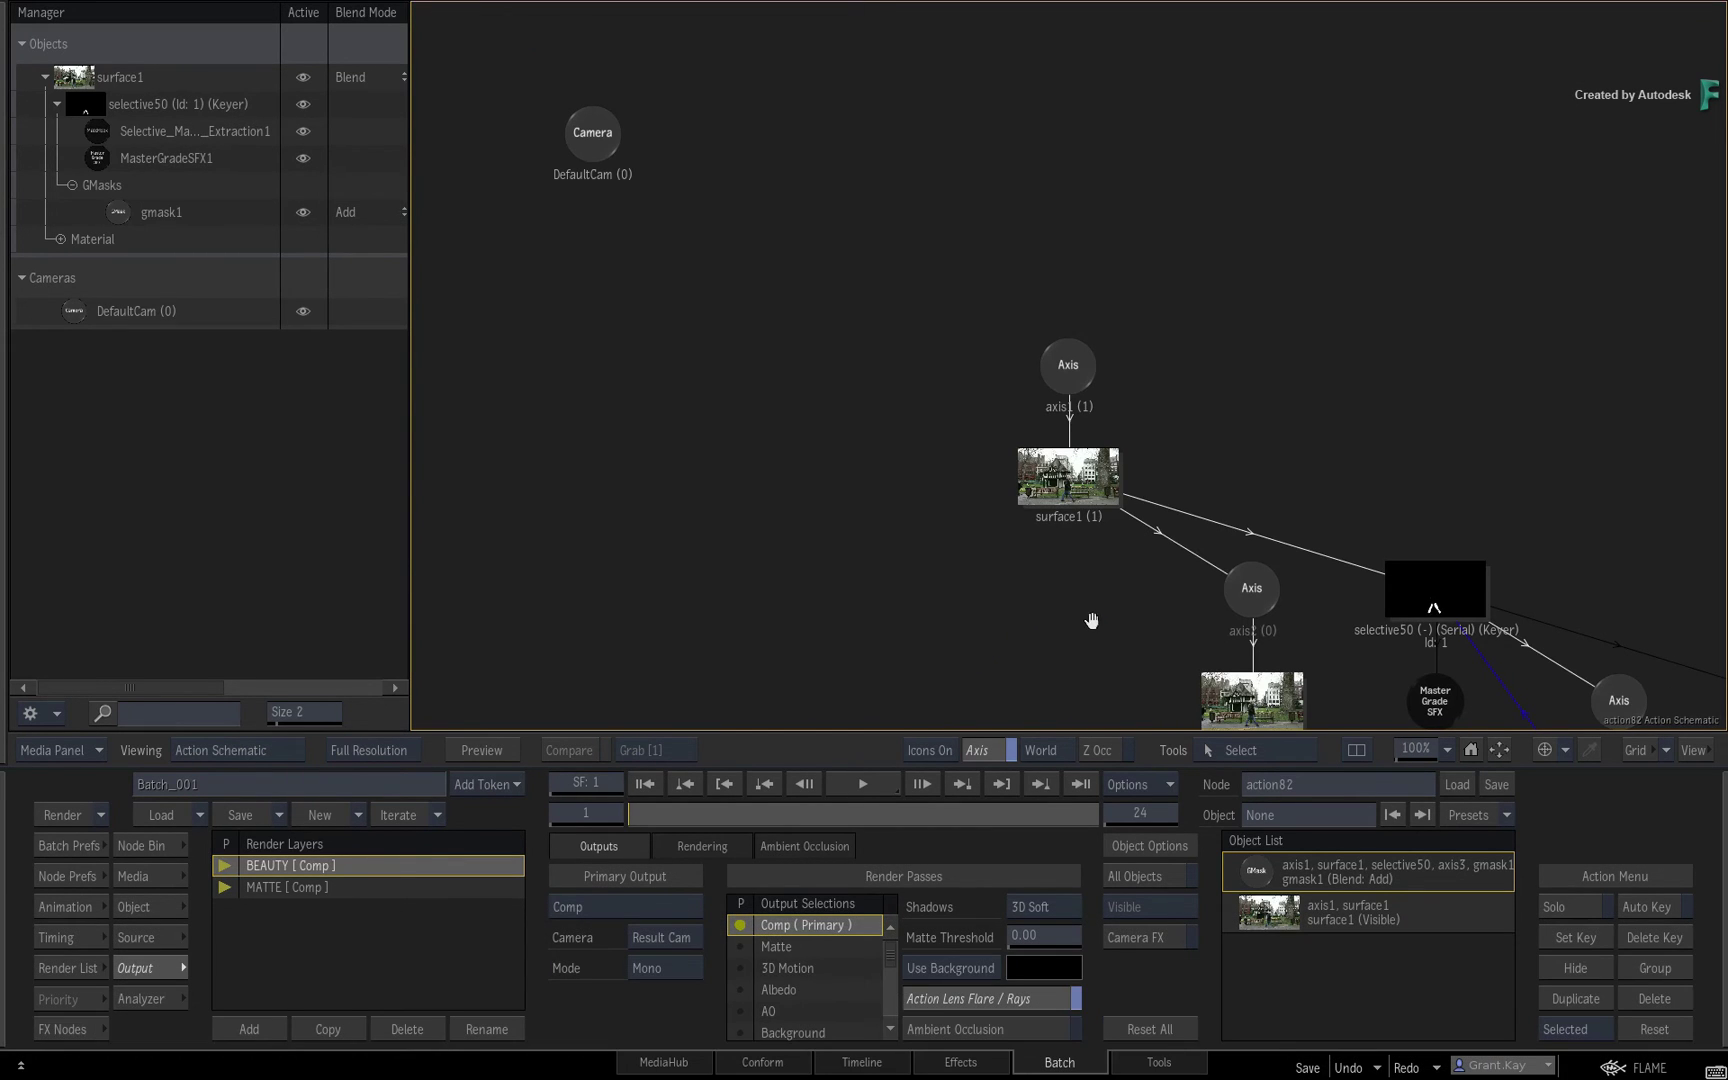
left_click_drag(1091, 617, 685, 420)
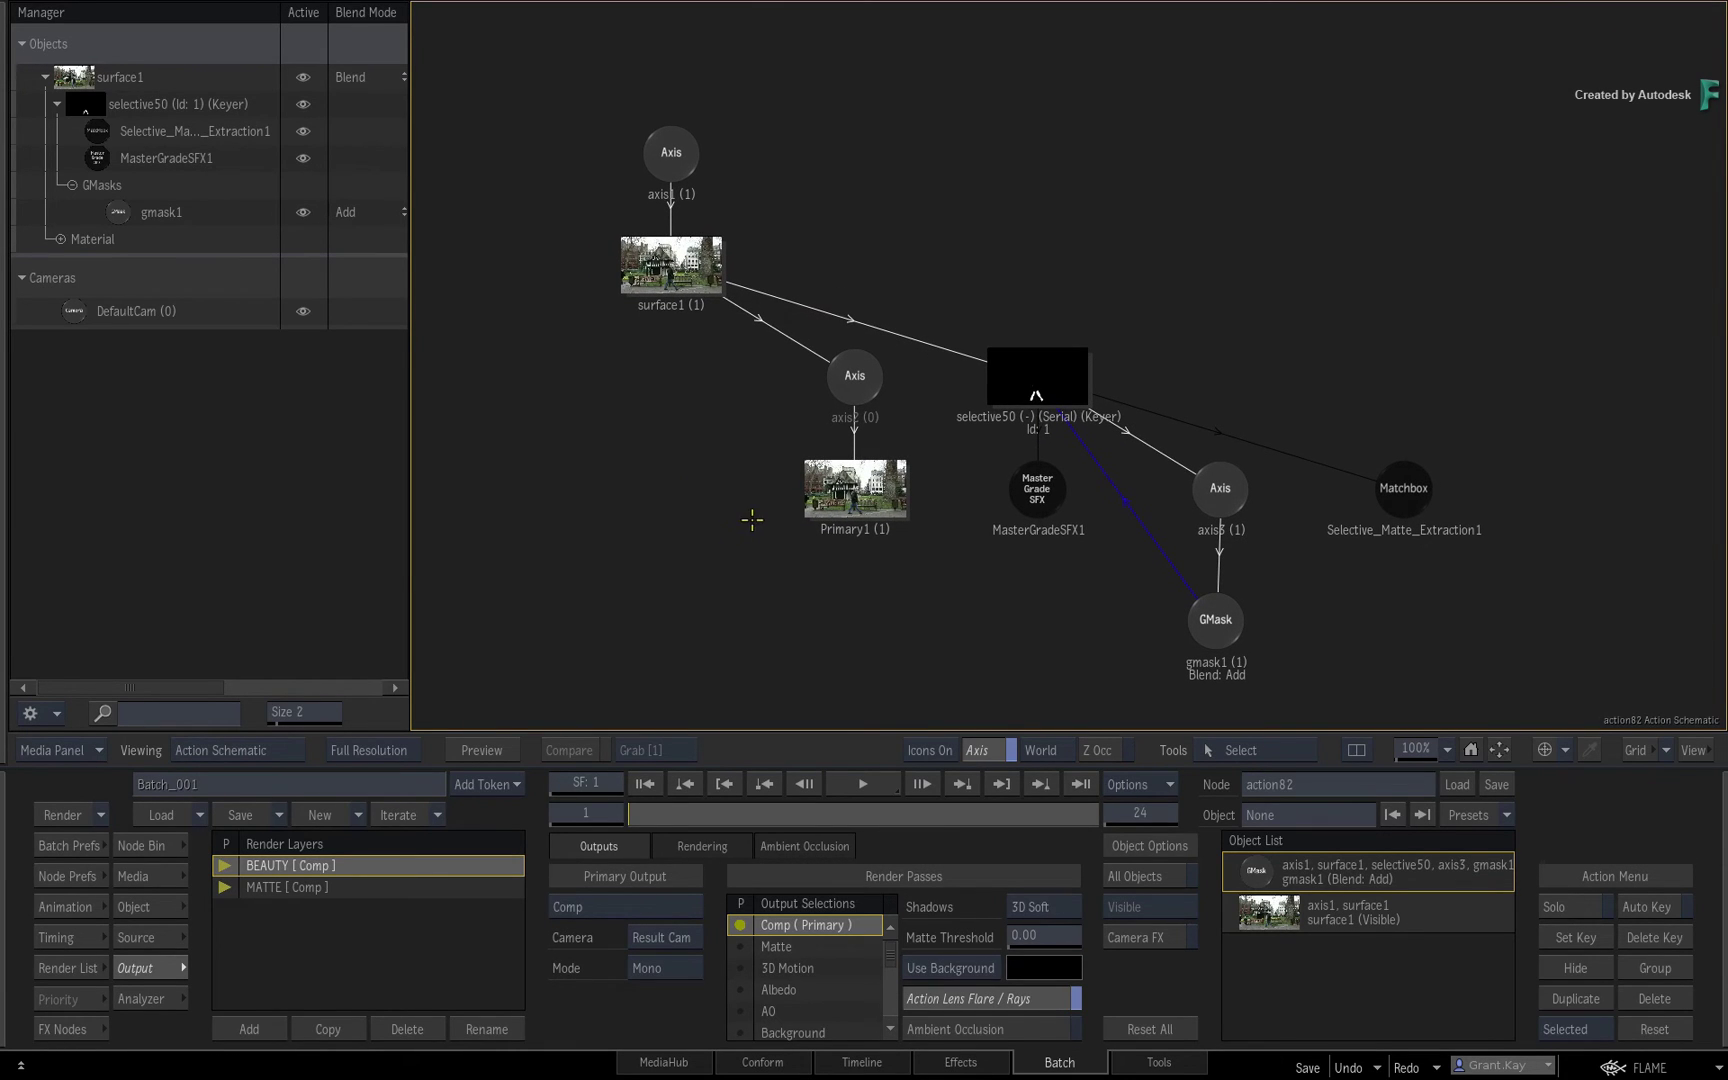
left_click_drag(1434, 490, 1382, 386)
Exclude the Selective_Matte_Extraction1 node from the BEAUTY output with Edit Output, and return to Select mode
left_click(1255, 750)
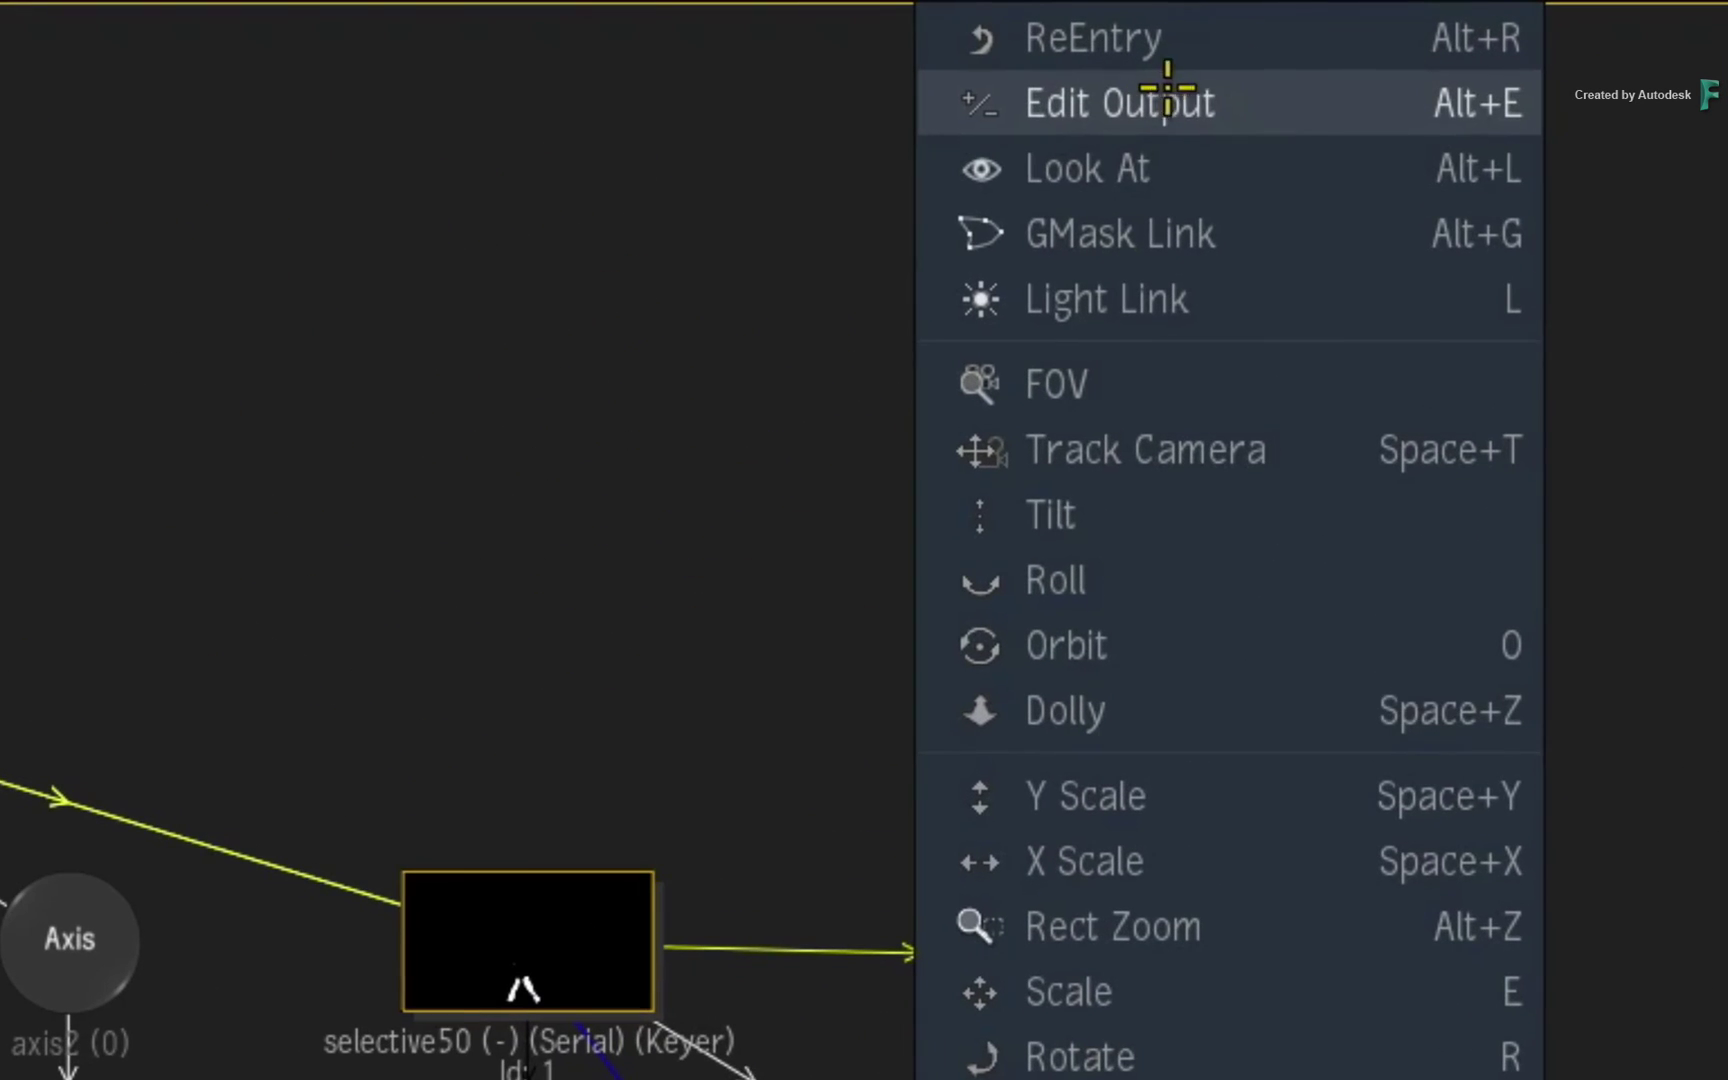
left_click(1325, 103)
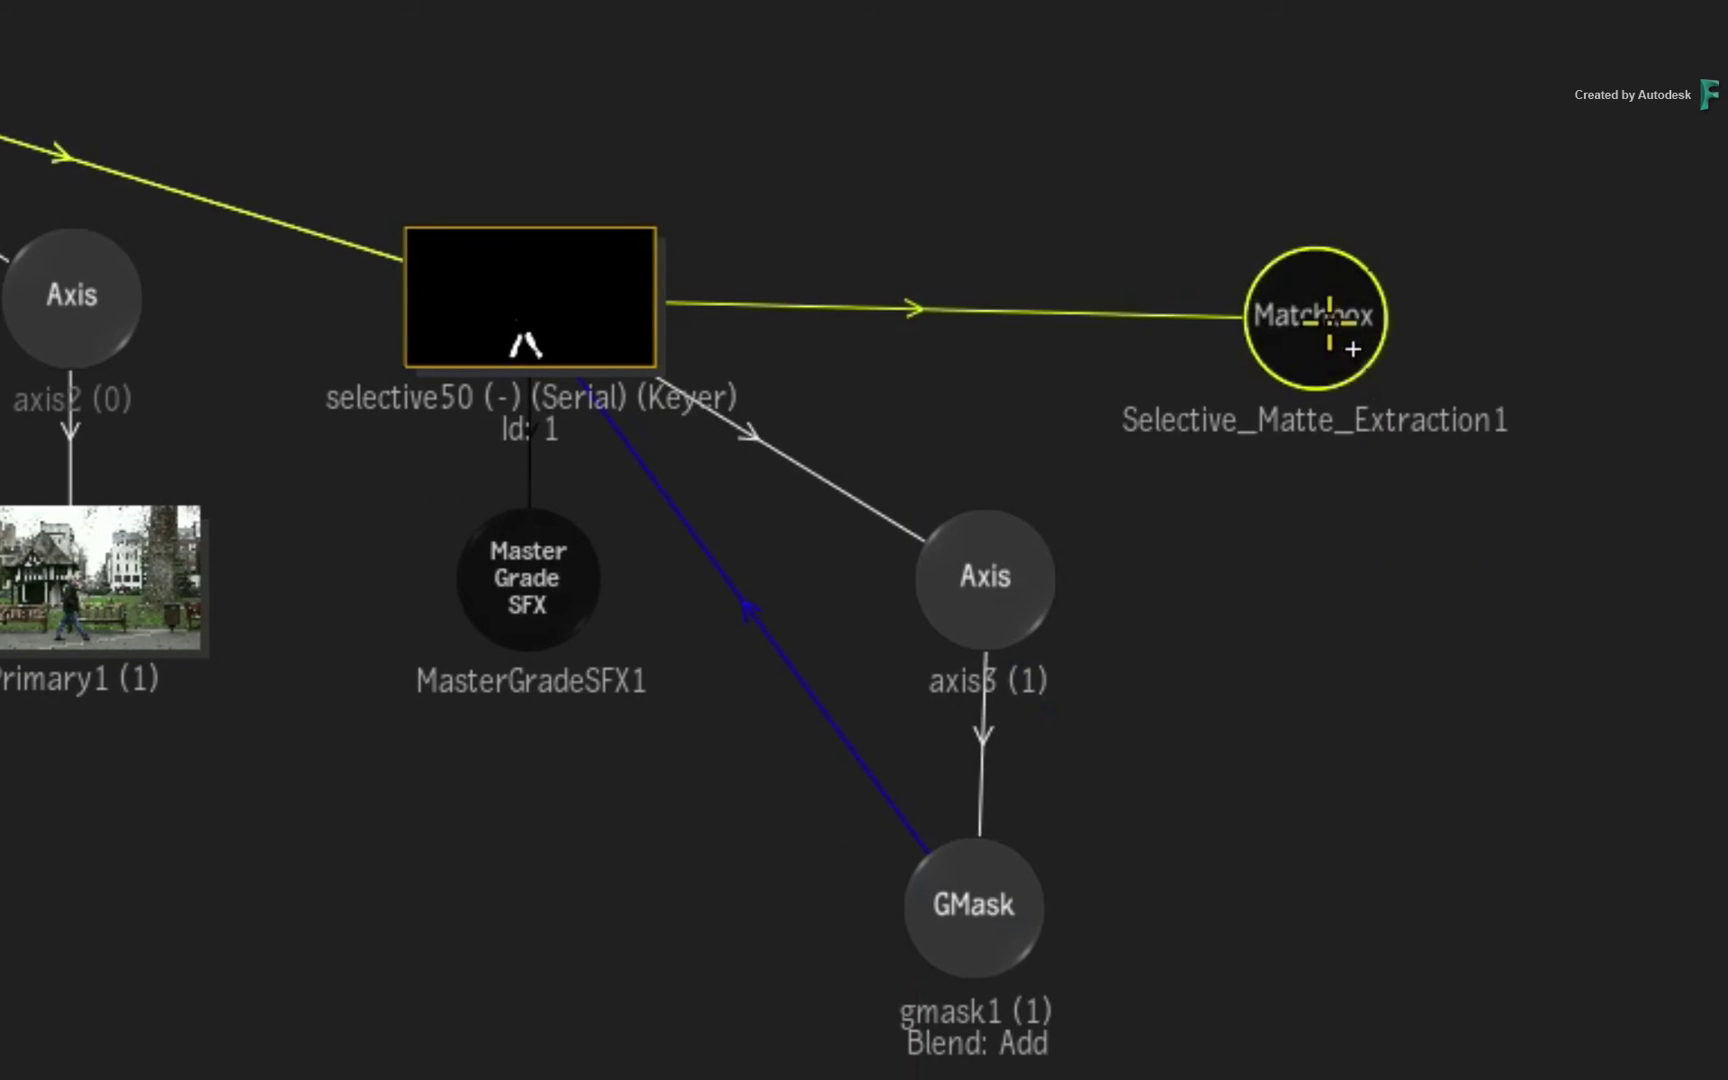
left_click(1328, 332)
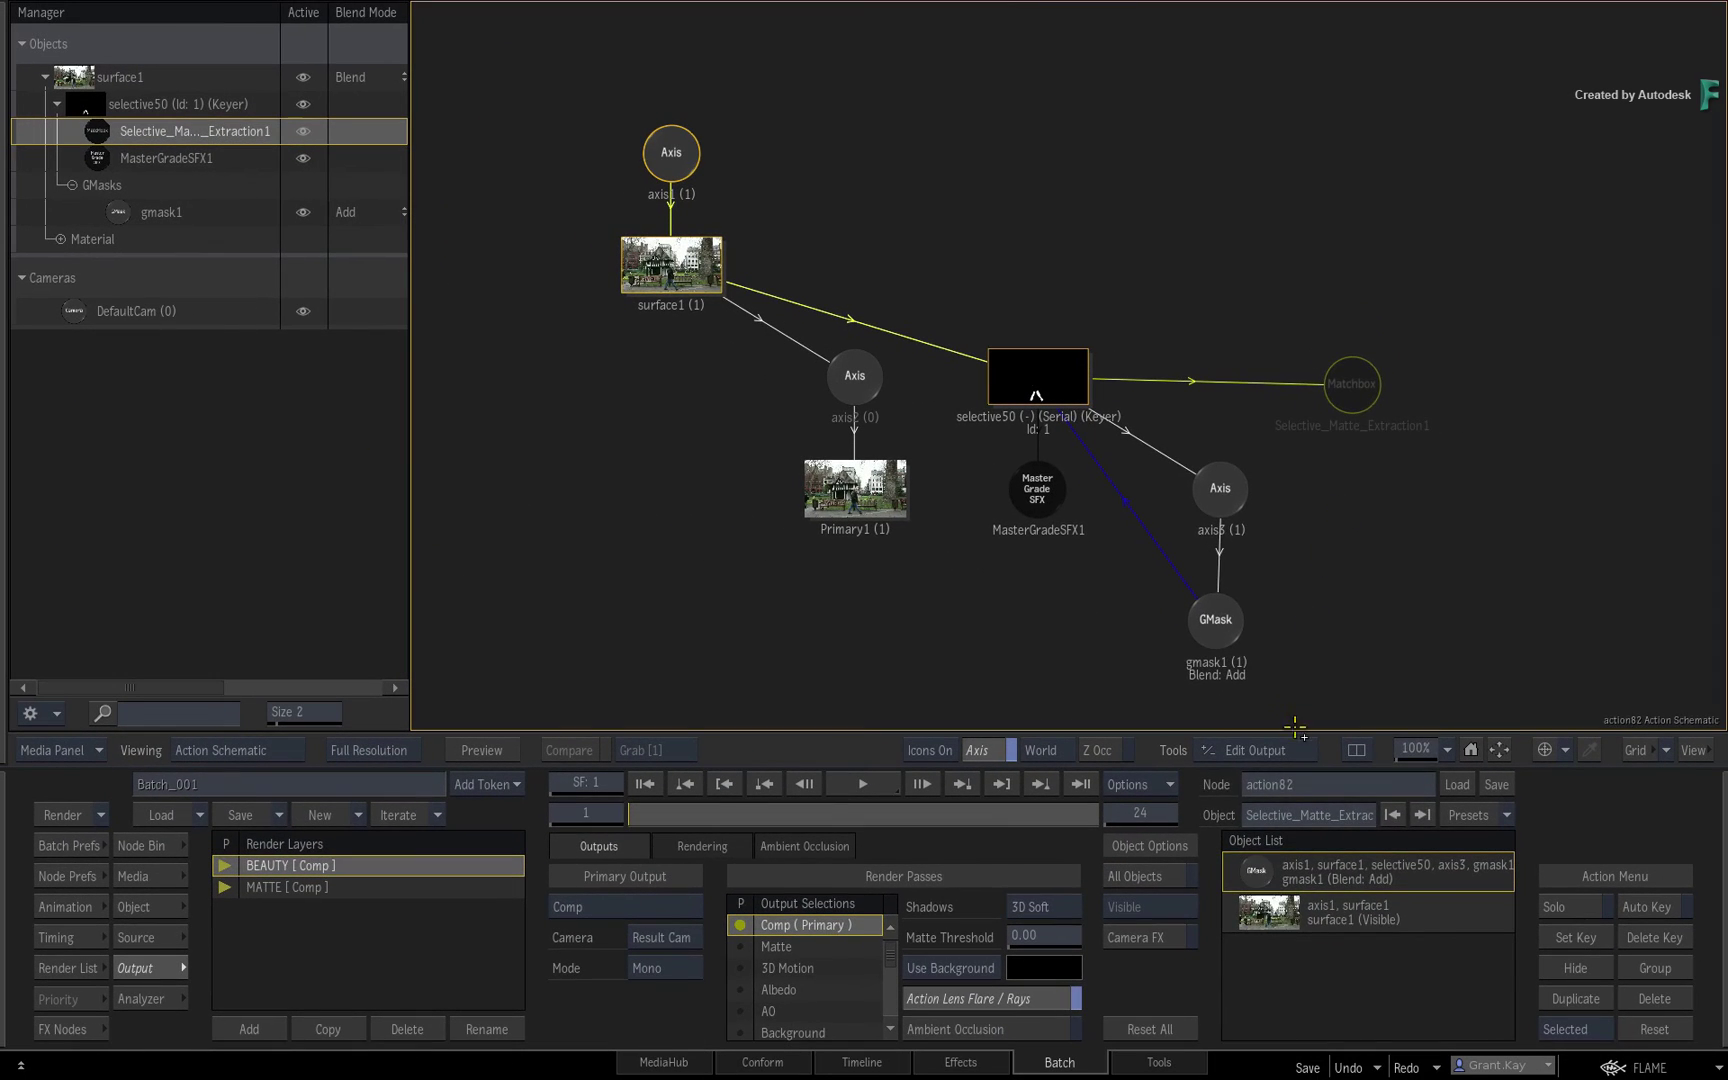
left_click(1282, 749)
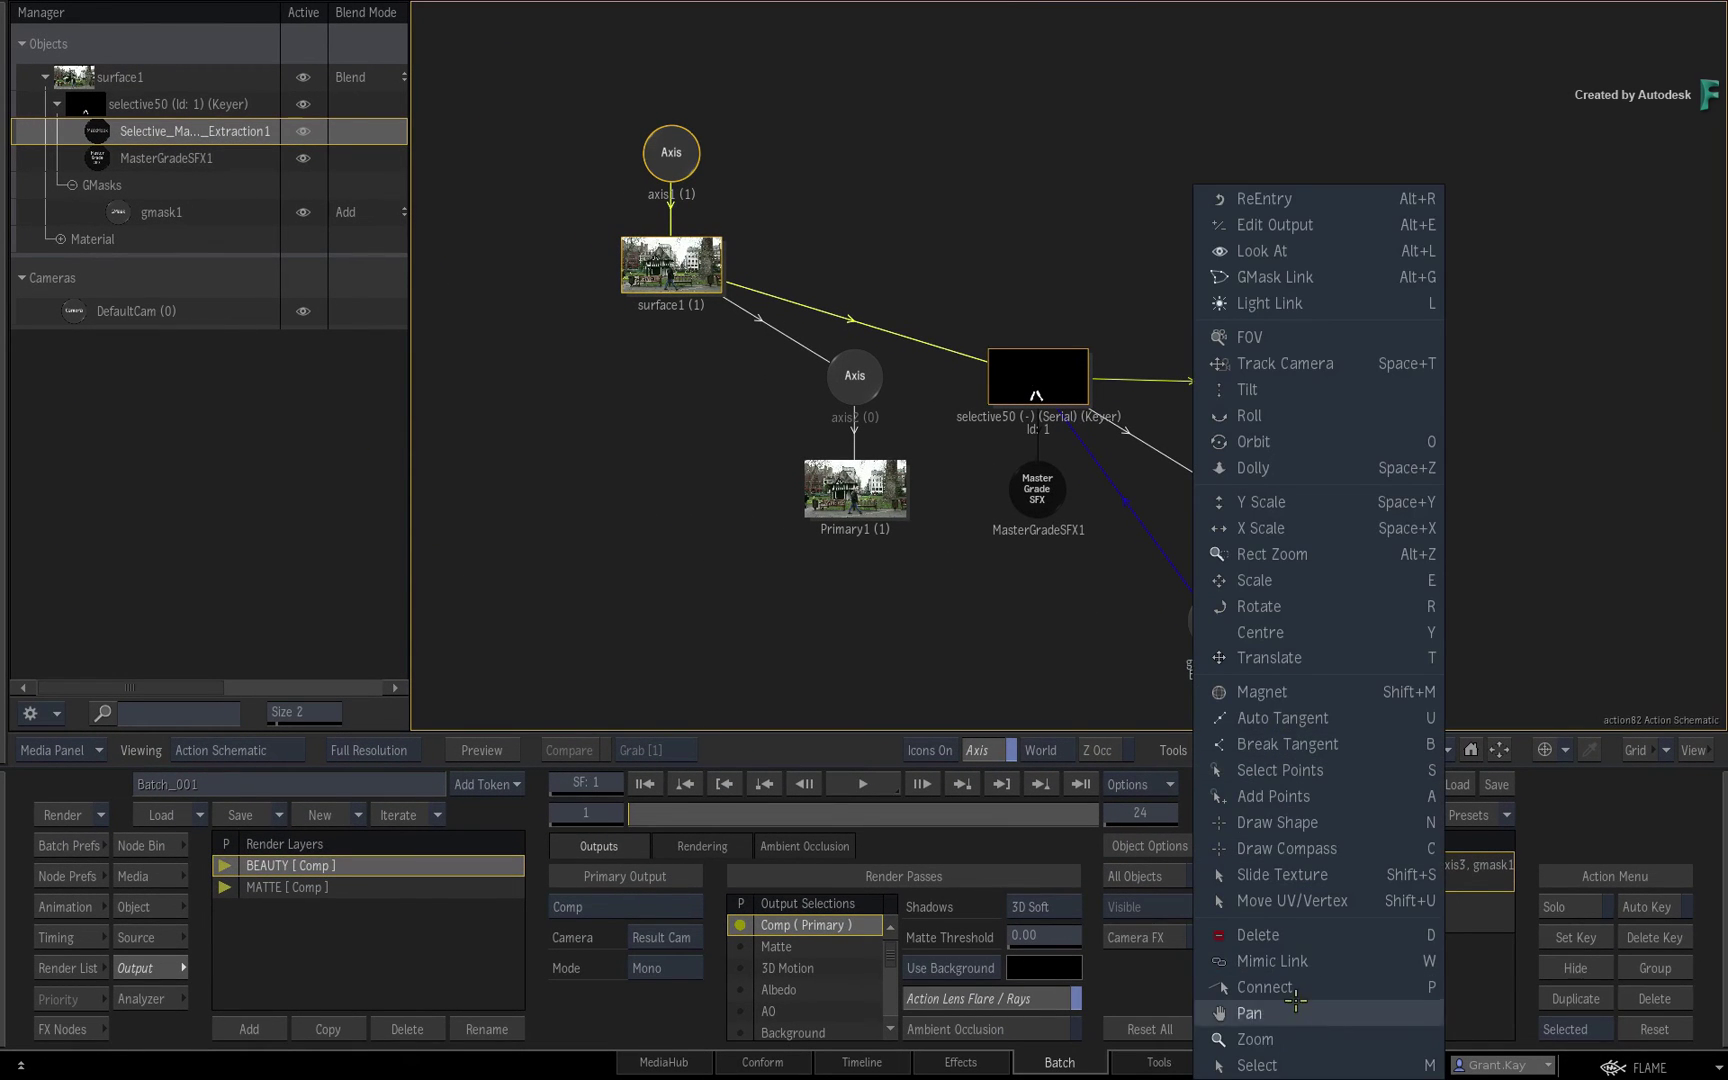
left_click(1300, 1066)
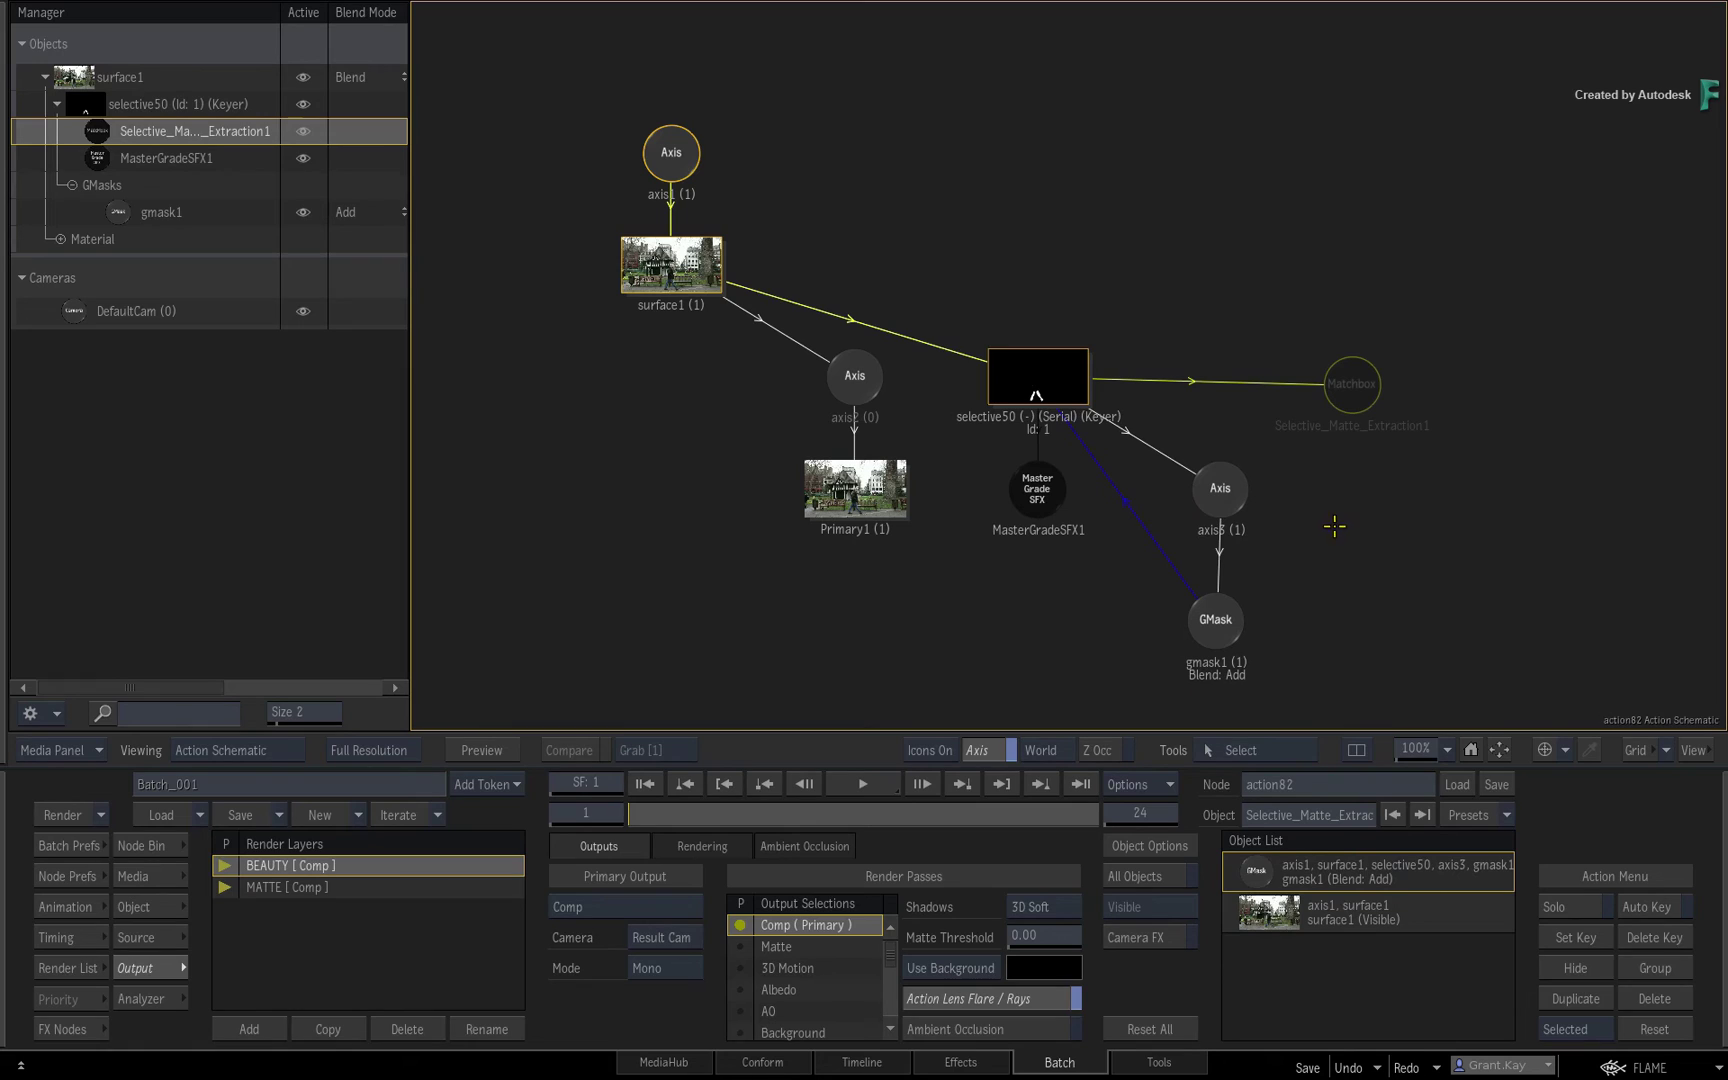
Alternate between the MATTE and BEAUTY render layers to compare which schematic nodes each output includes
left_click(400, 888)
left_click(398, 866)
left_click(396, 884)
left_click(399, 860)
left_click(396, 884)
left_click(398, 864)
left_click(400, 888)
left_click(402, 866)
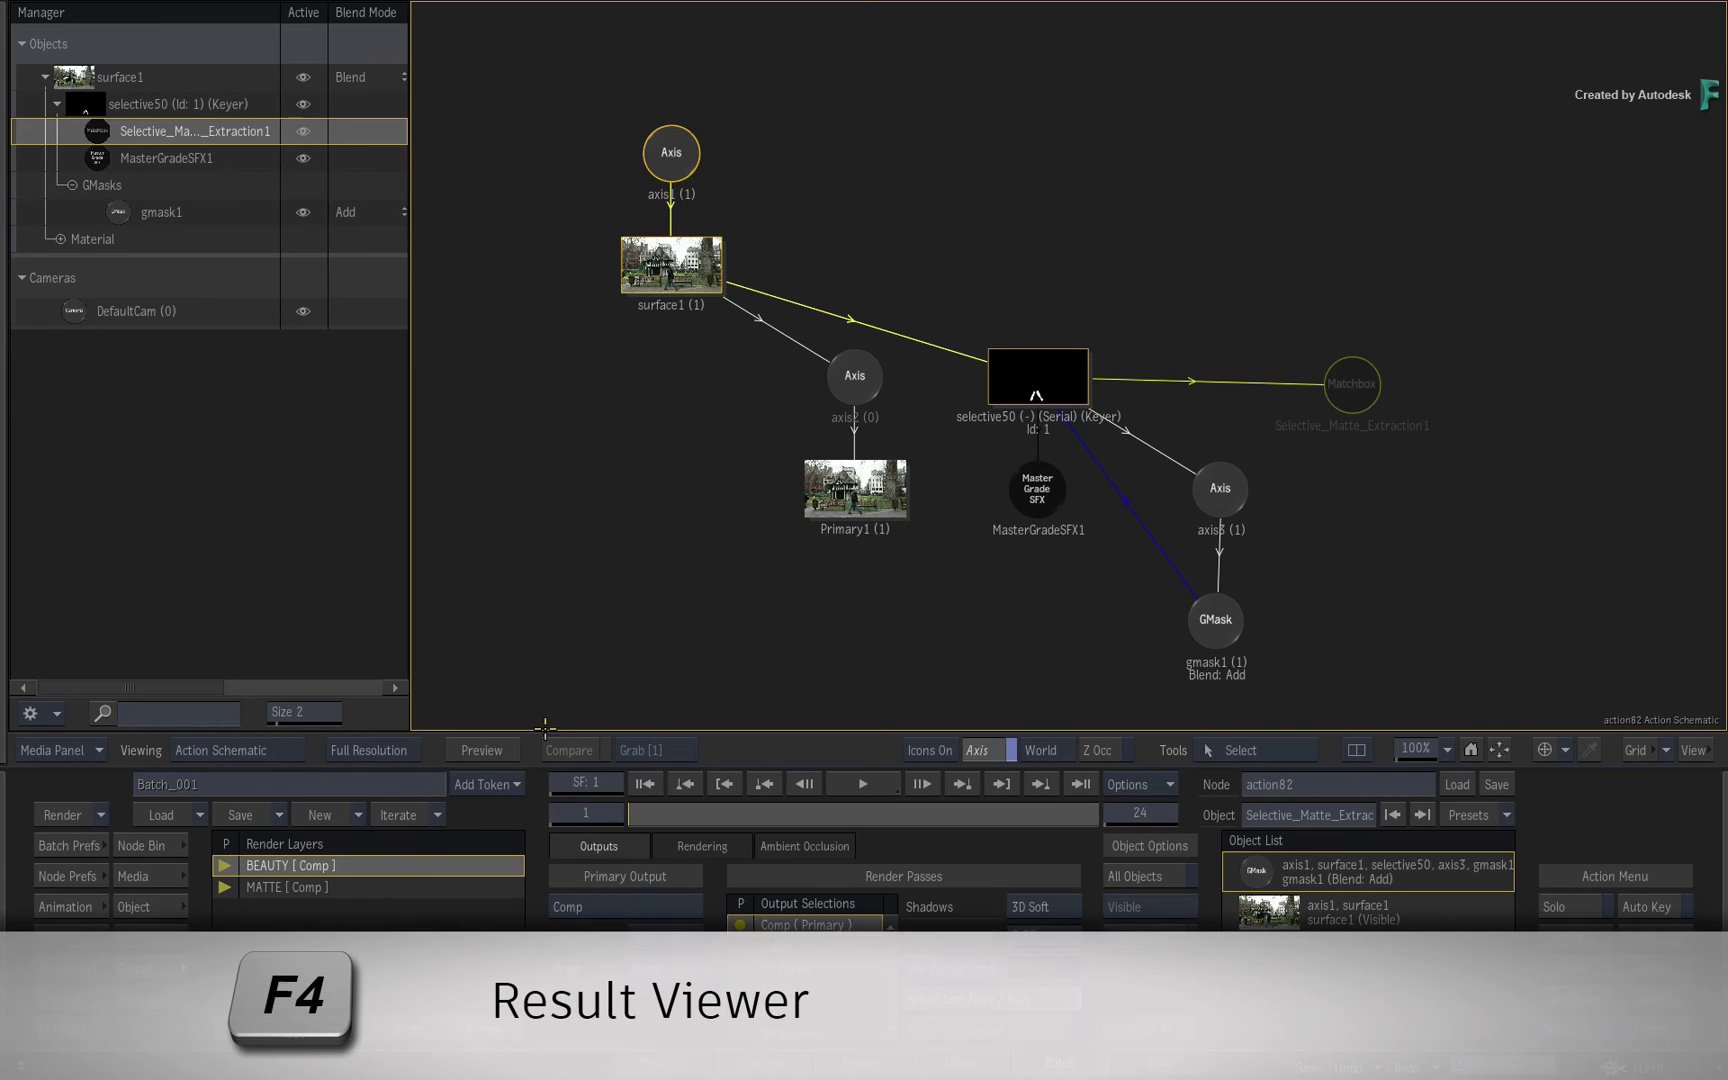
Compare the BEAUTY and MATTE outputs in the result view on the first frame and again on frame 24
key("F4")
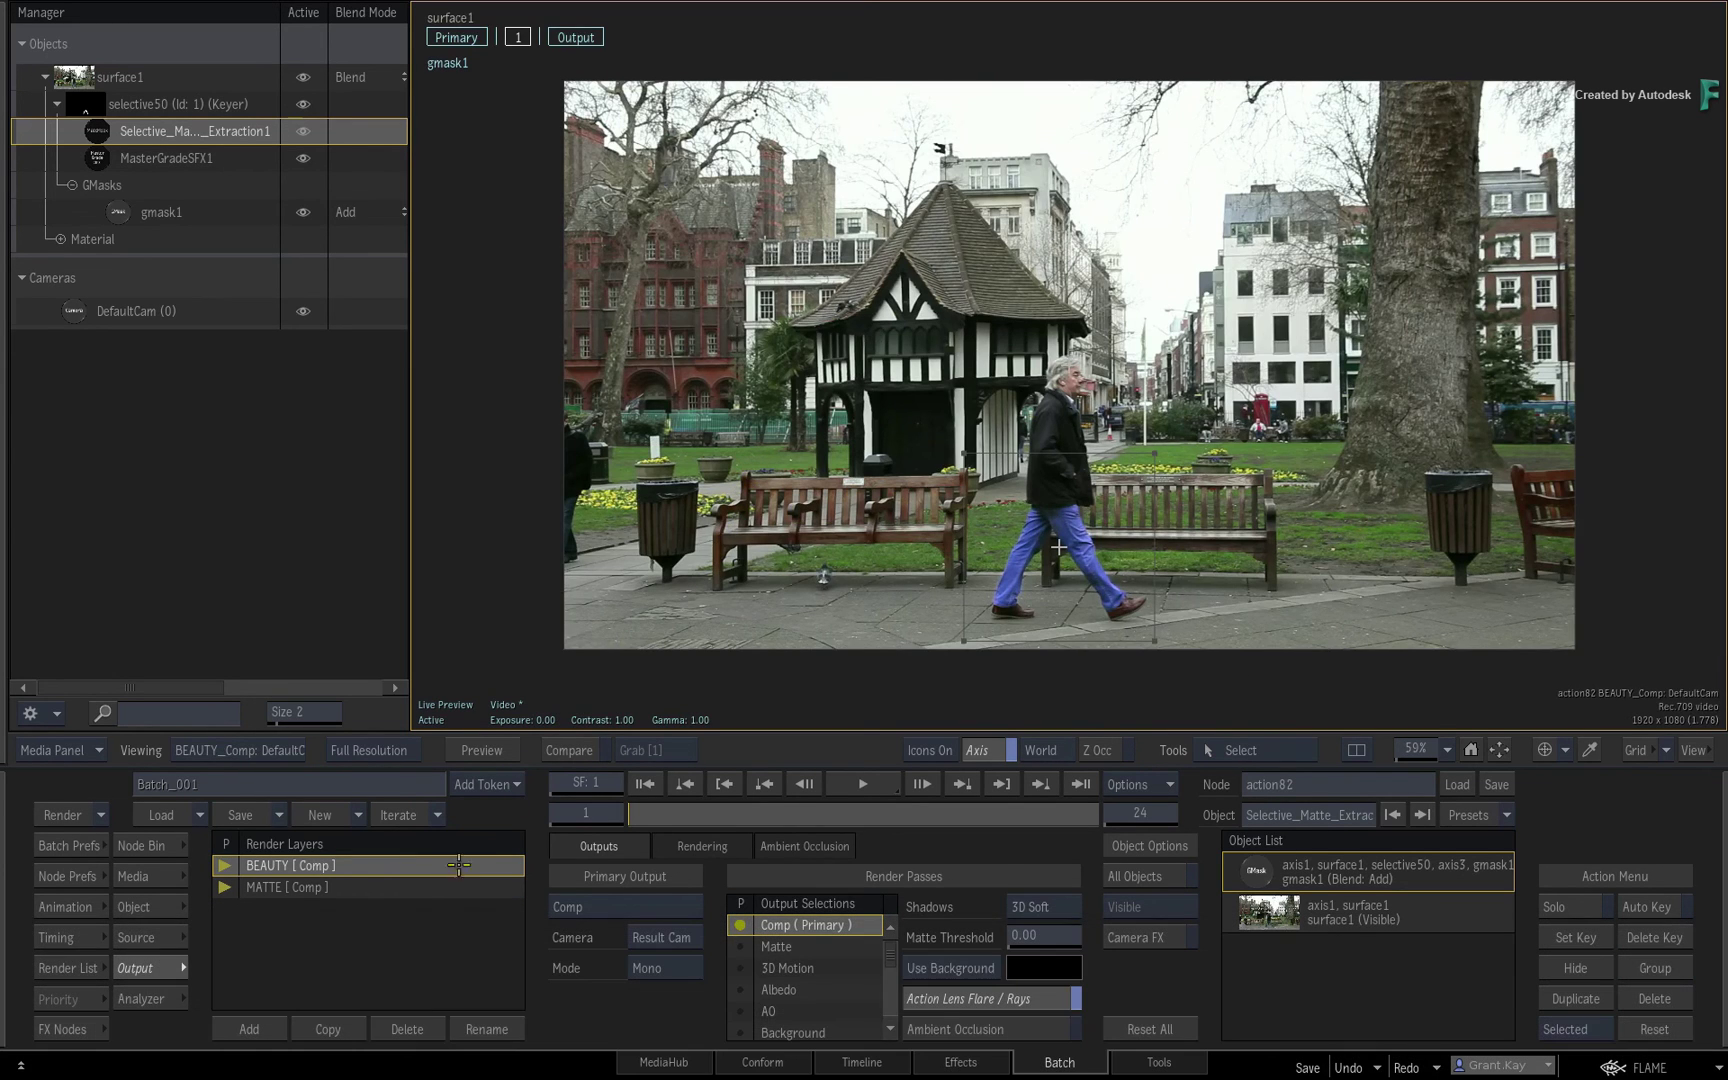
left_click(401, 889)
left_click(399, 865)
left_click(397, 888)
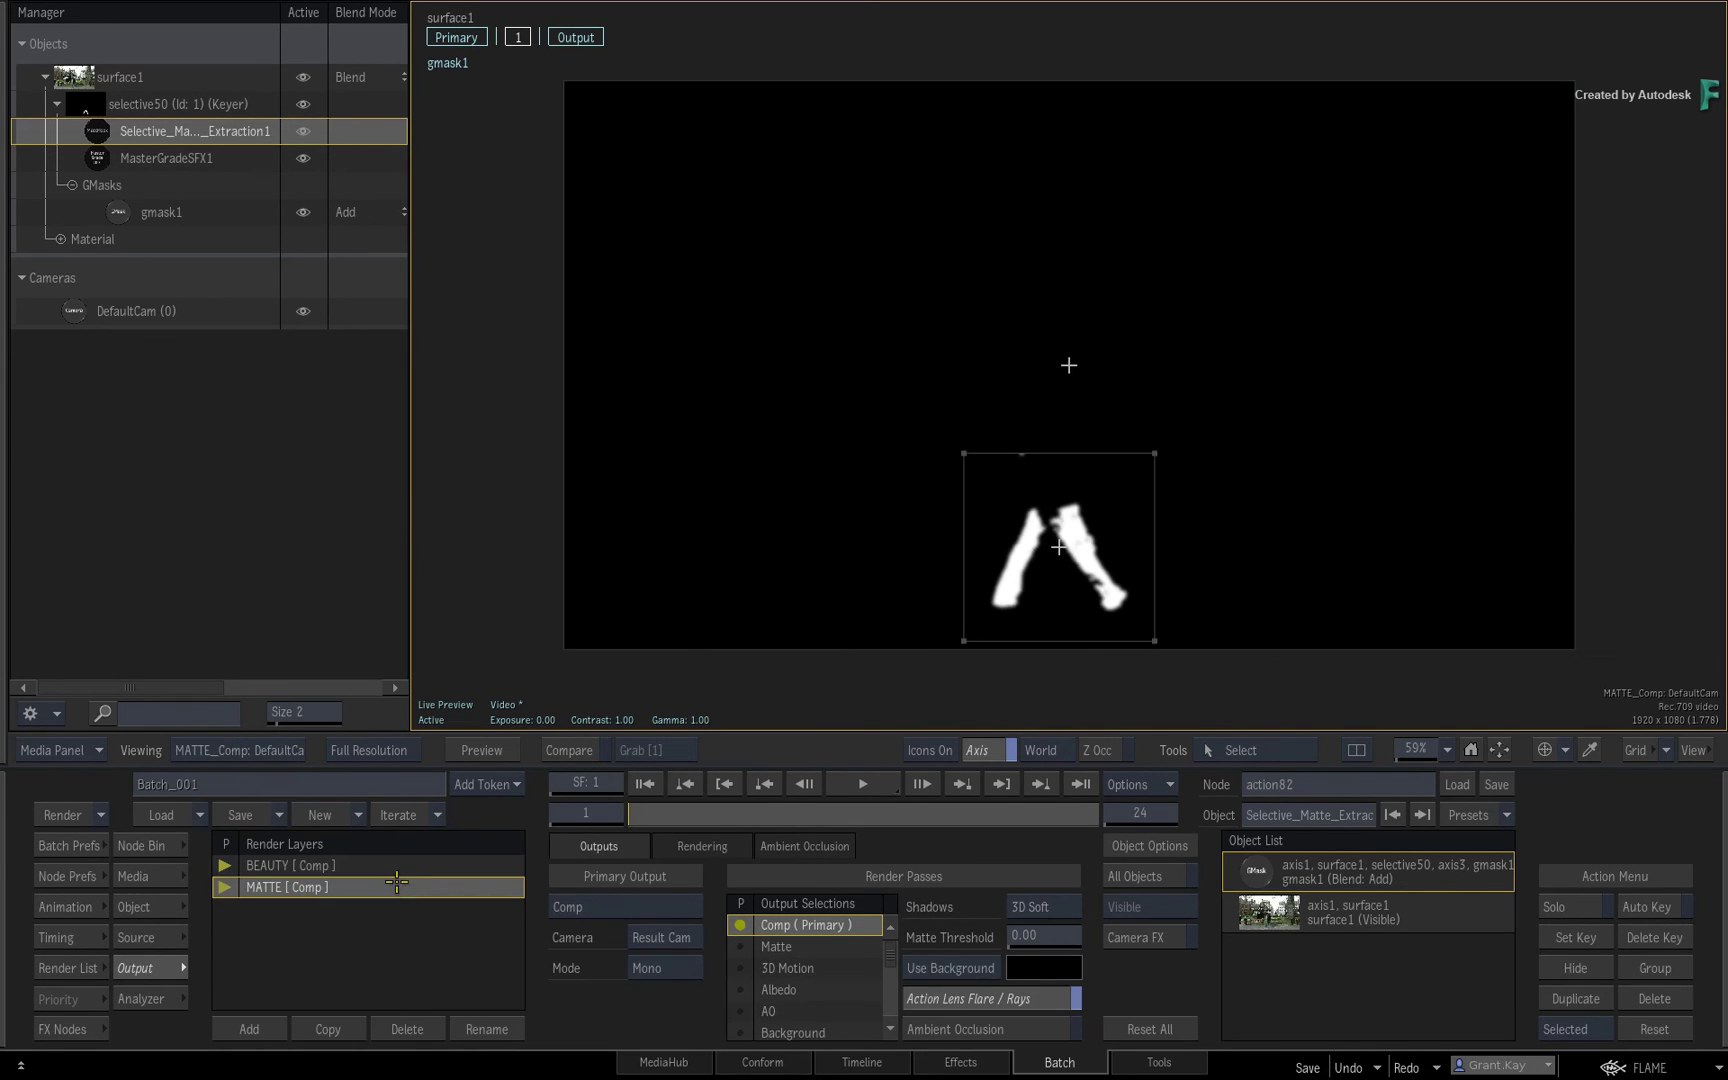
left_click(397, 868)
left_click(398, 887)
left_click(397, 866)
left_click(394, 888)
left_click(394, 862)
left_click(395, 888)
left_click(409, 866)
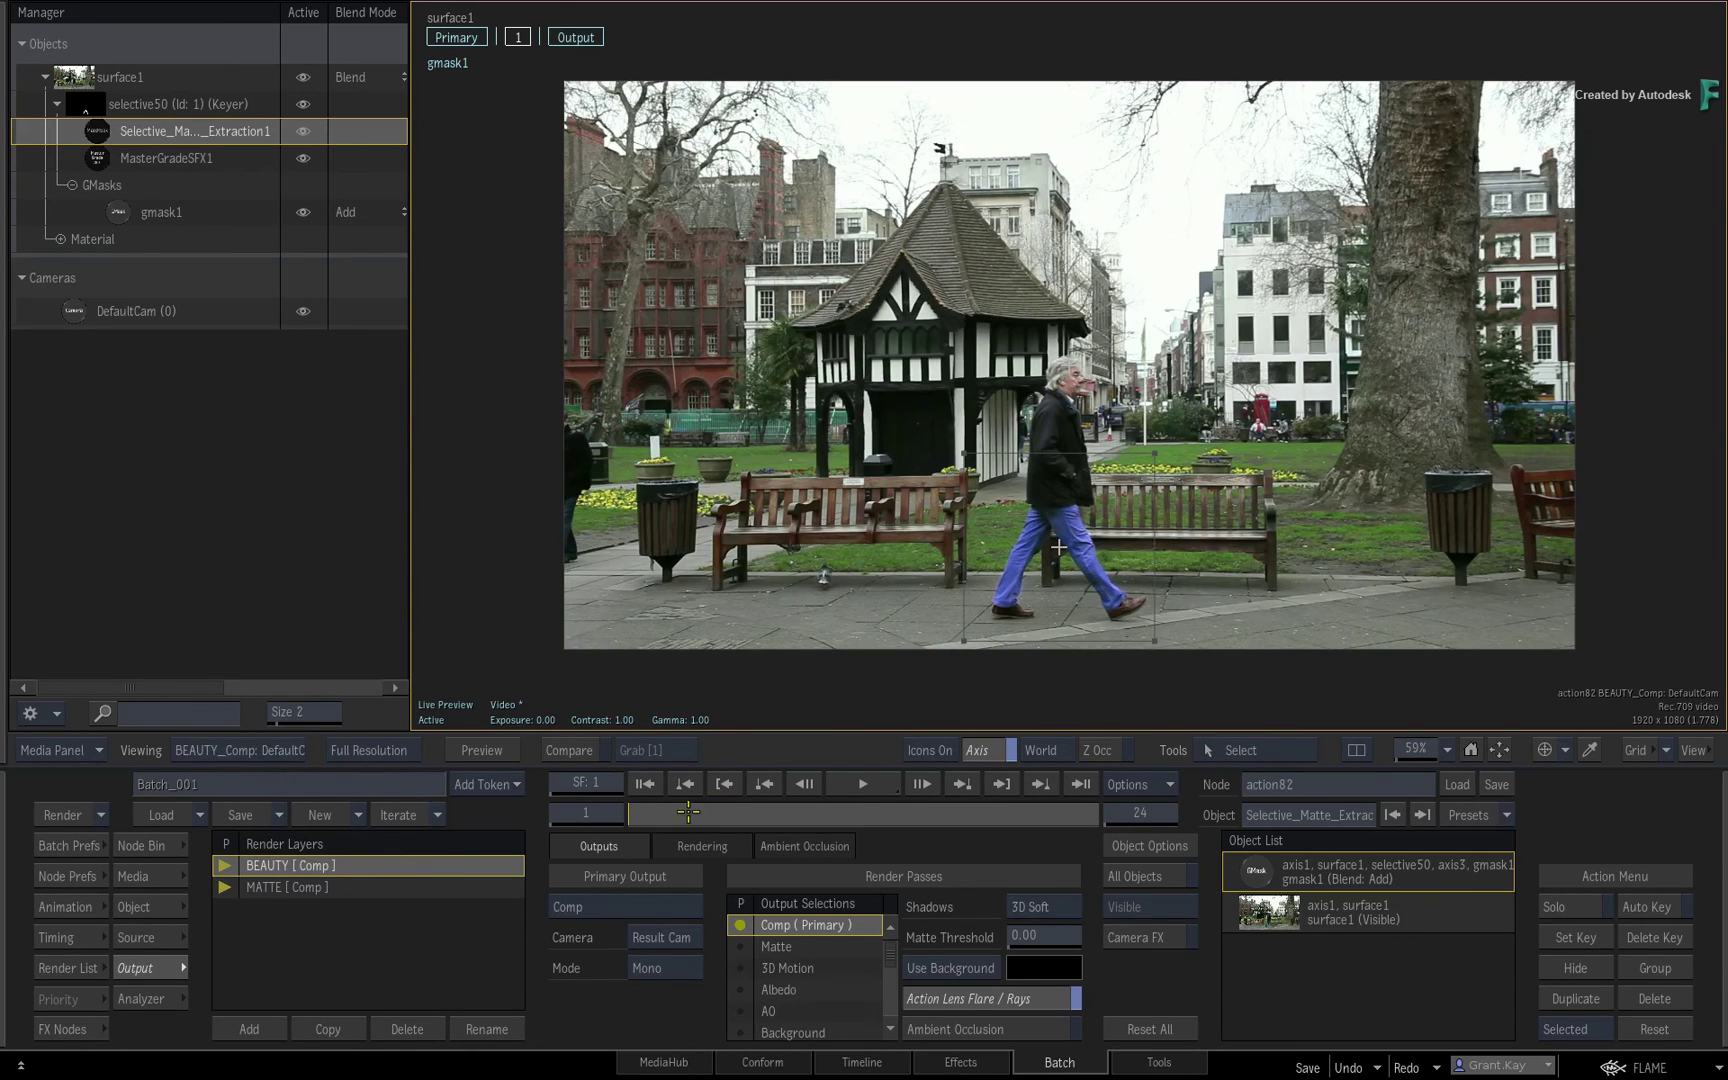
left_click_drag(688, 812, 1098, 812)
left_click(429, 889)
left_click(429, 868)
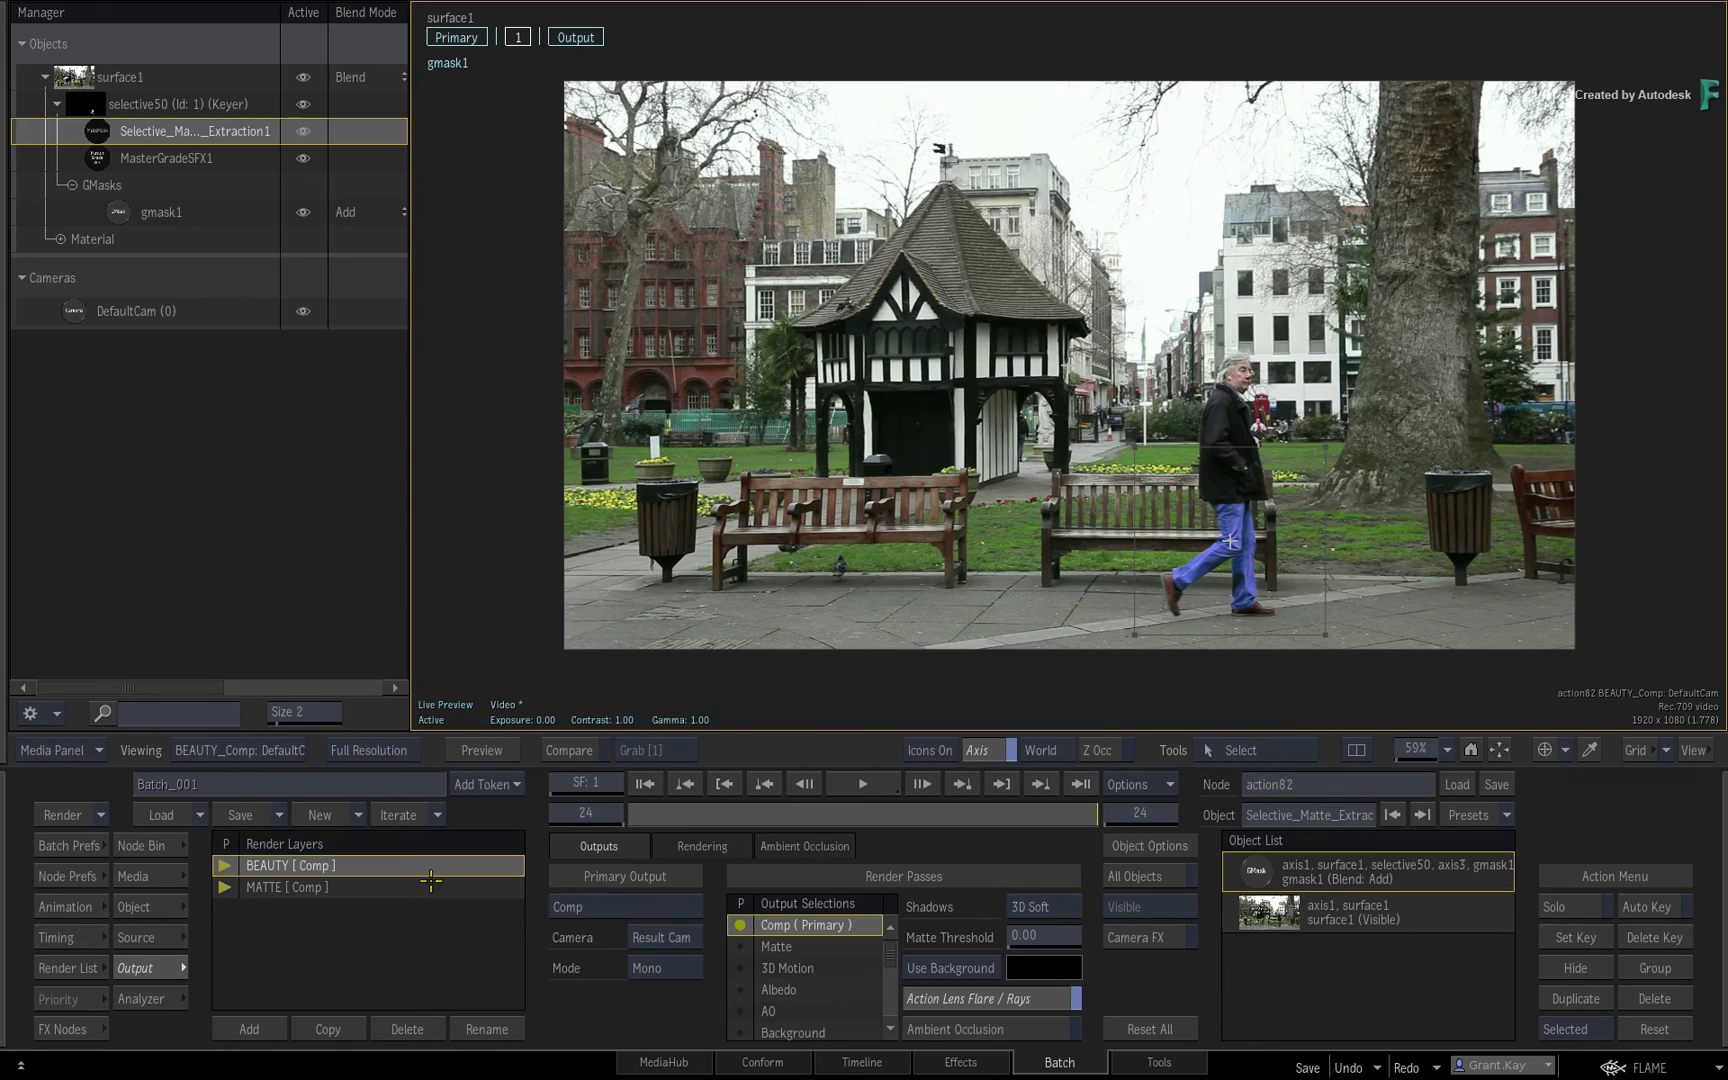
Go to the Batch schematic and examine the separate BEAUTY and MATTE outputs on the action82 node
mouse_move(3, 955)
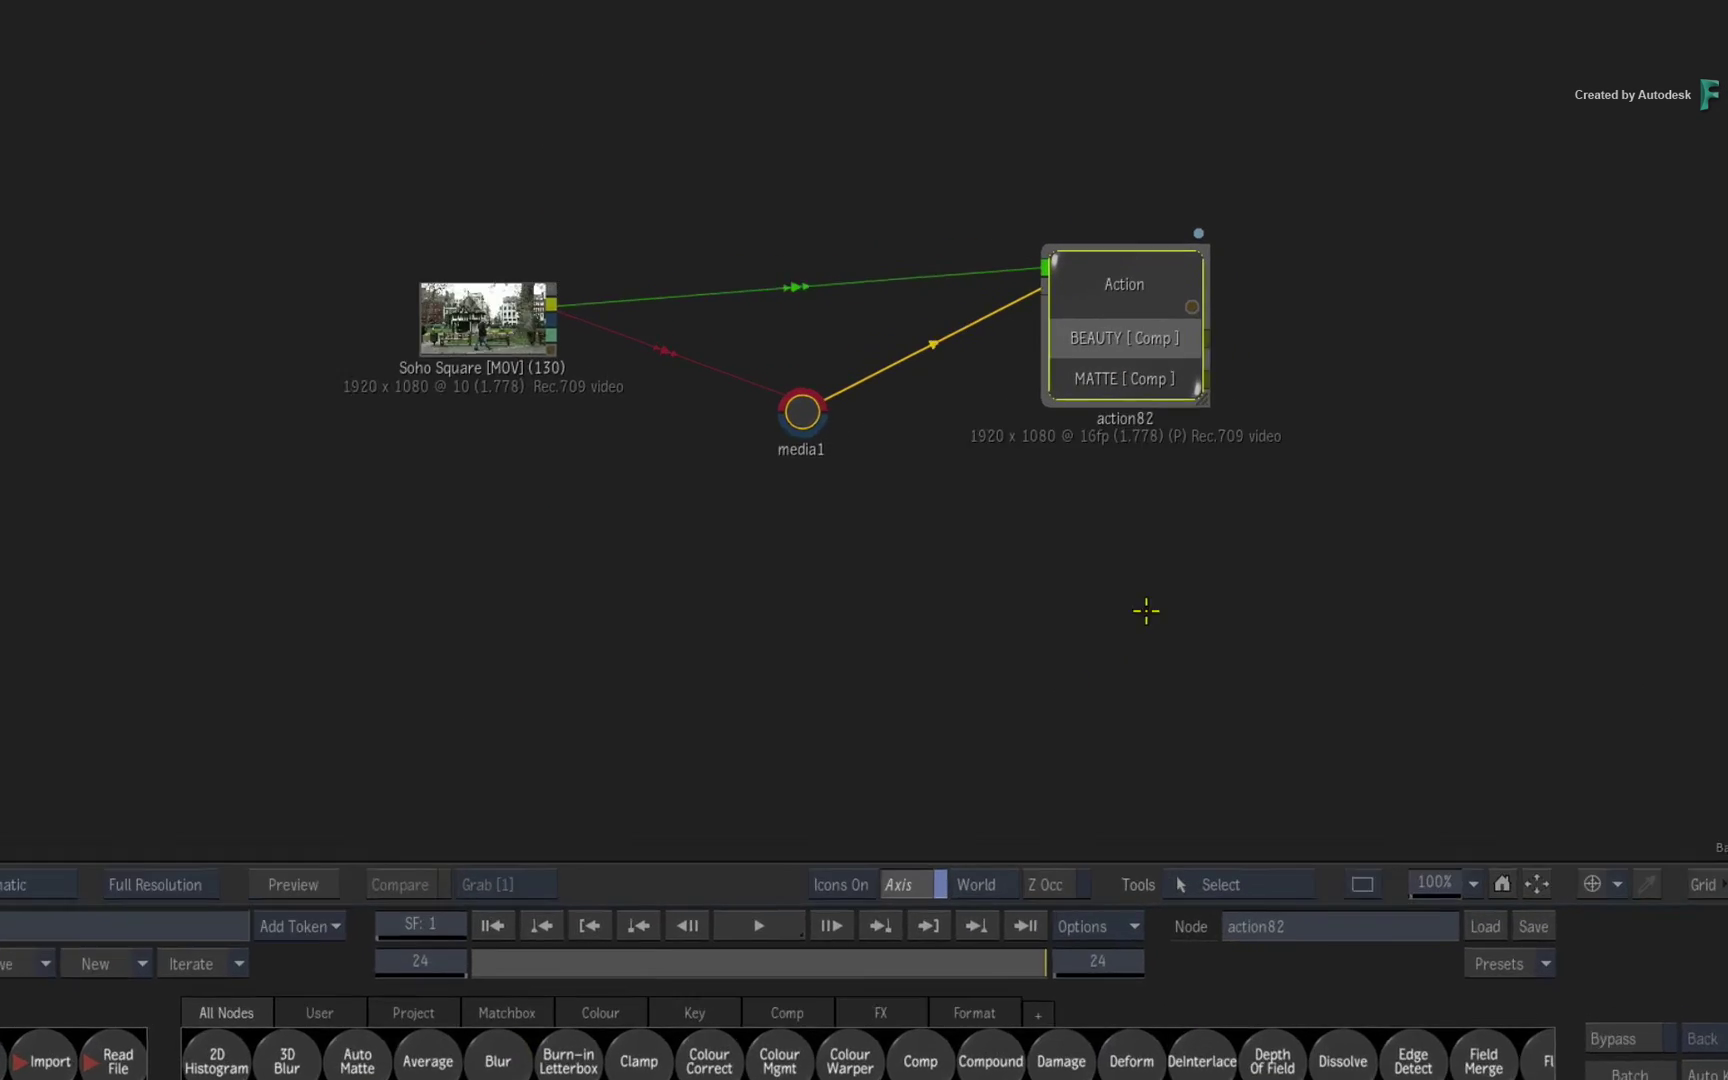
left_click_drag(1167, 259, 1169, 317)
left_click_drag(929, 573, 951, 492)
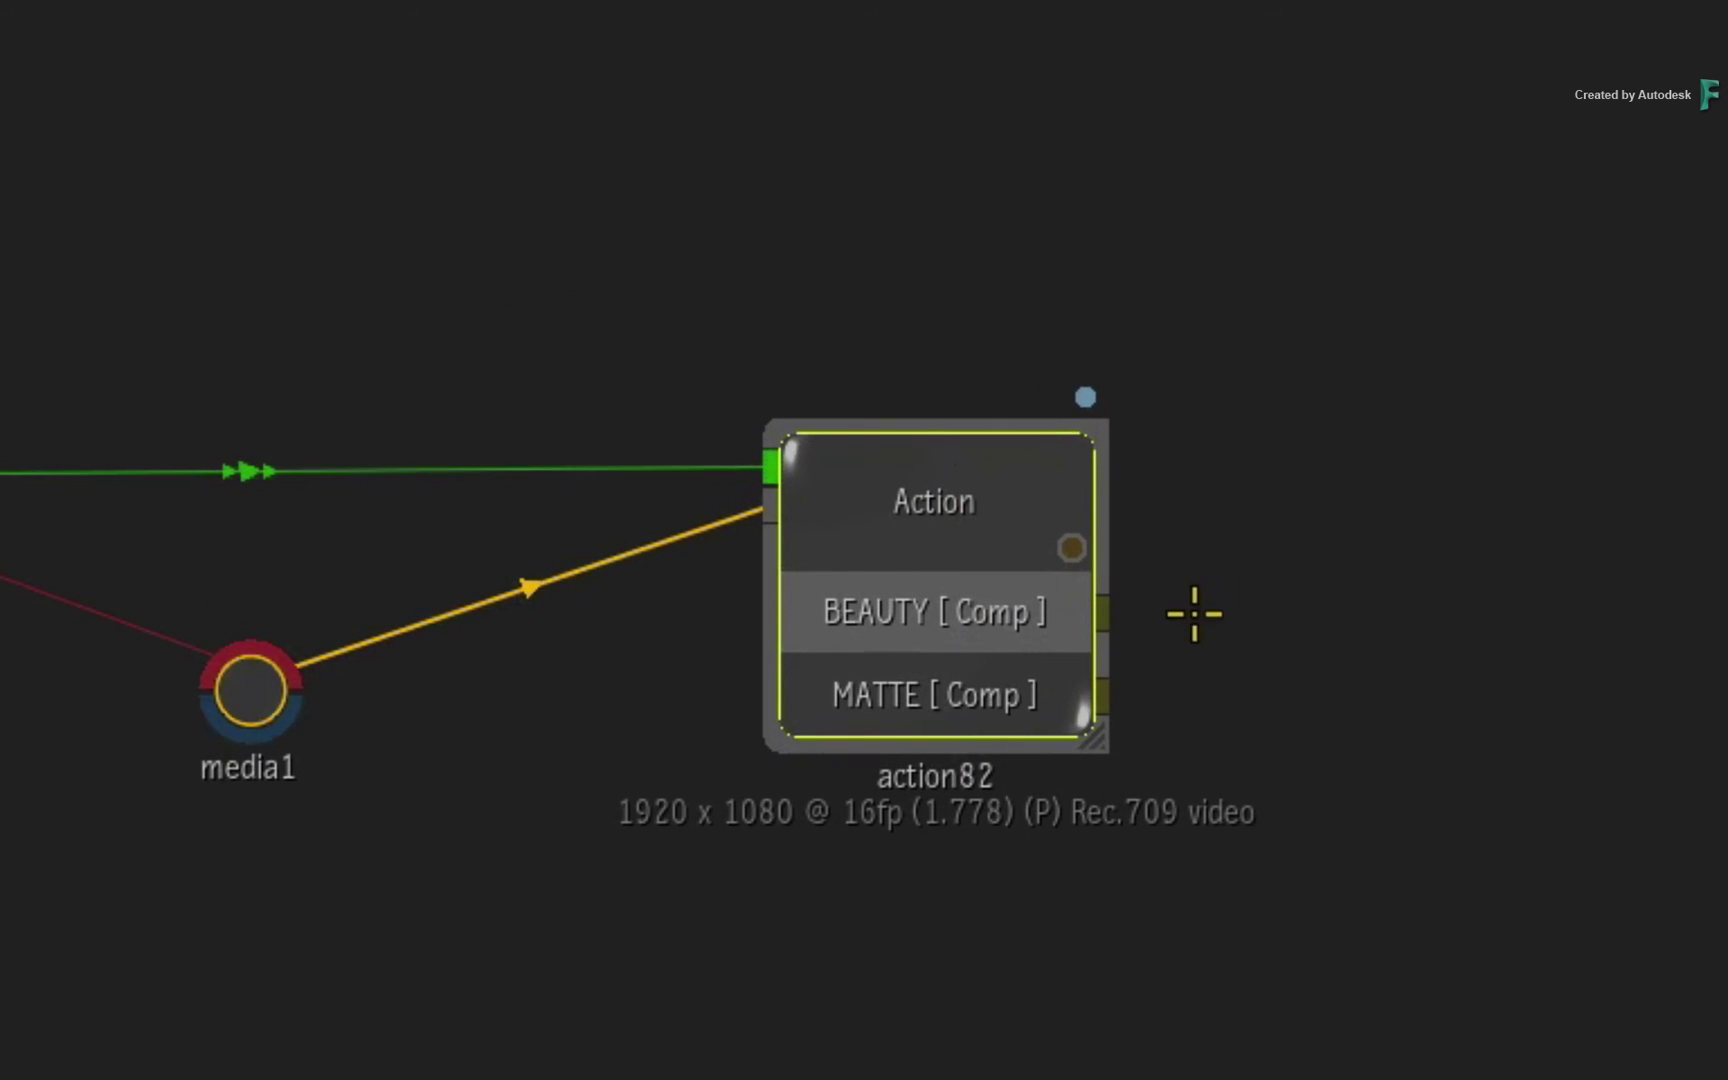
left_click_drag(1101, 612, 1445, 560)
left_click_drag(1101, 688, 1400, 698)
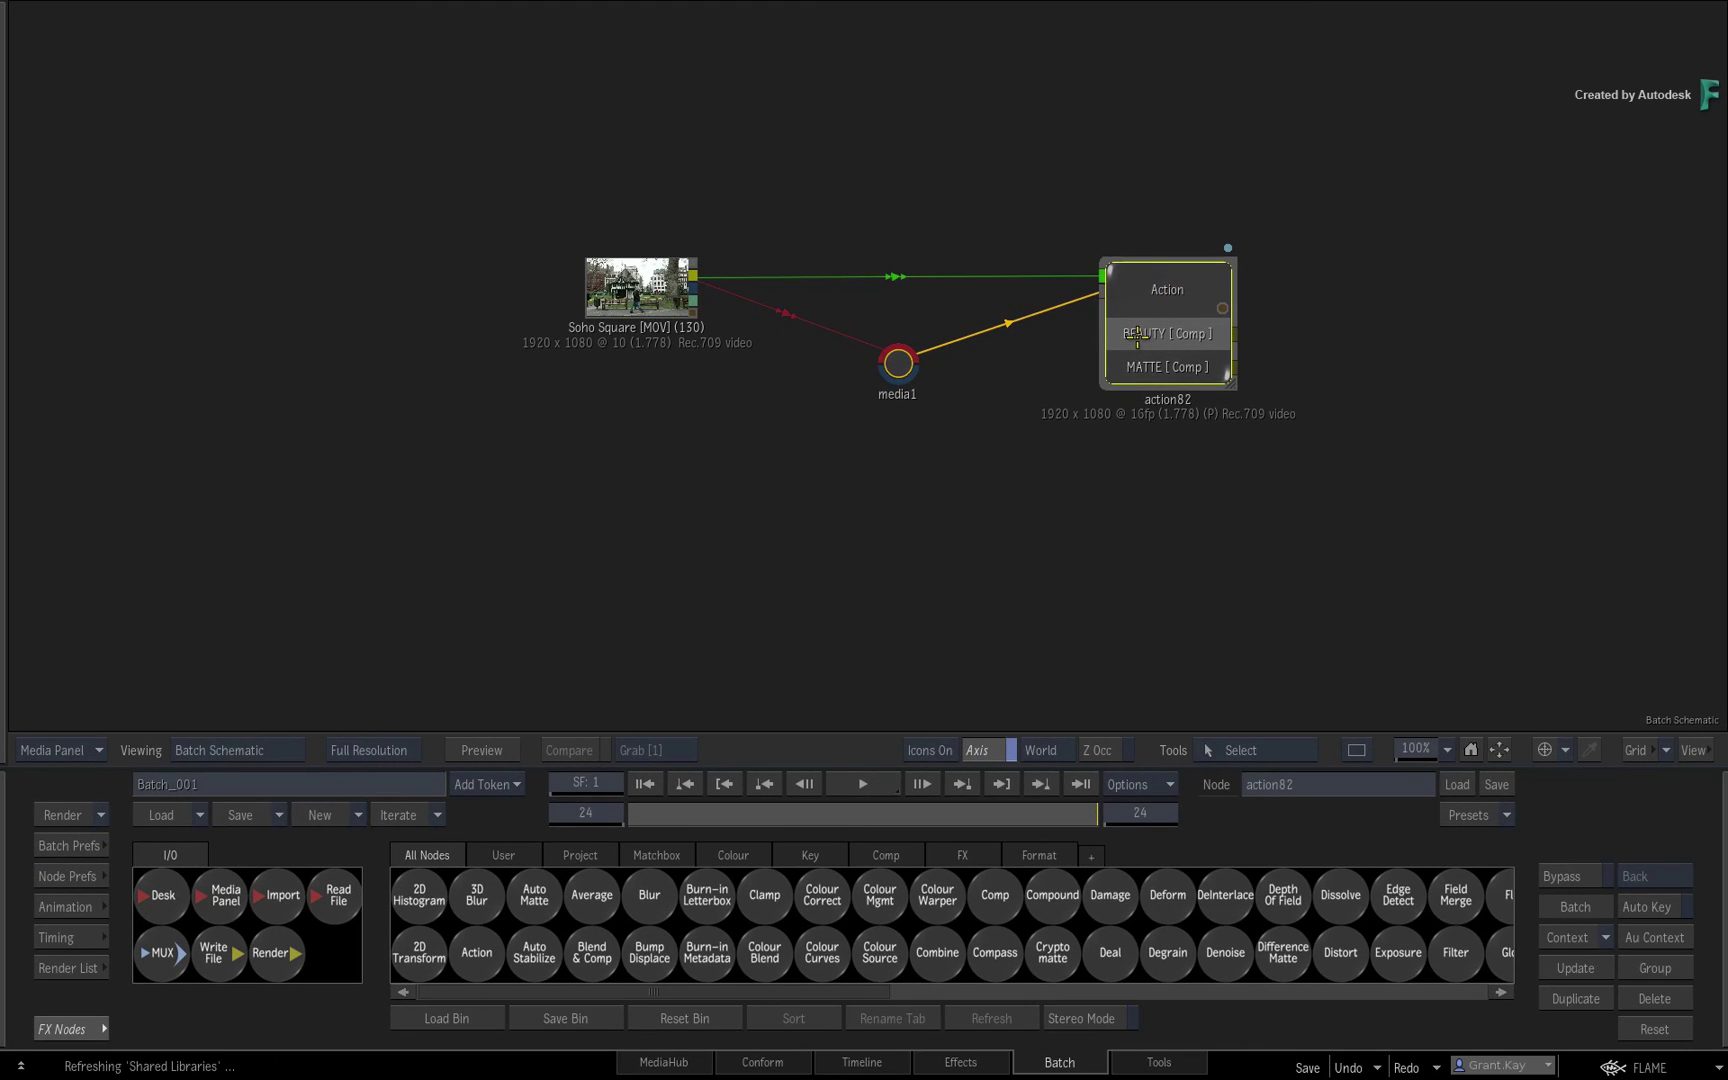
Re-enter the action82 node and scrub the BEAUTY result back to frame 1
double_click(1137, 337)
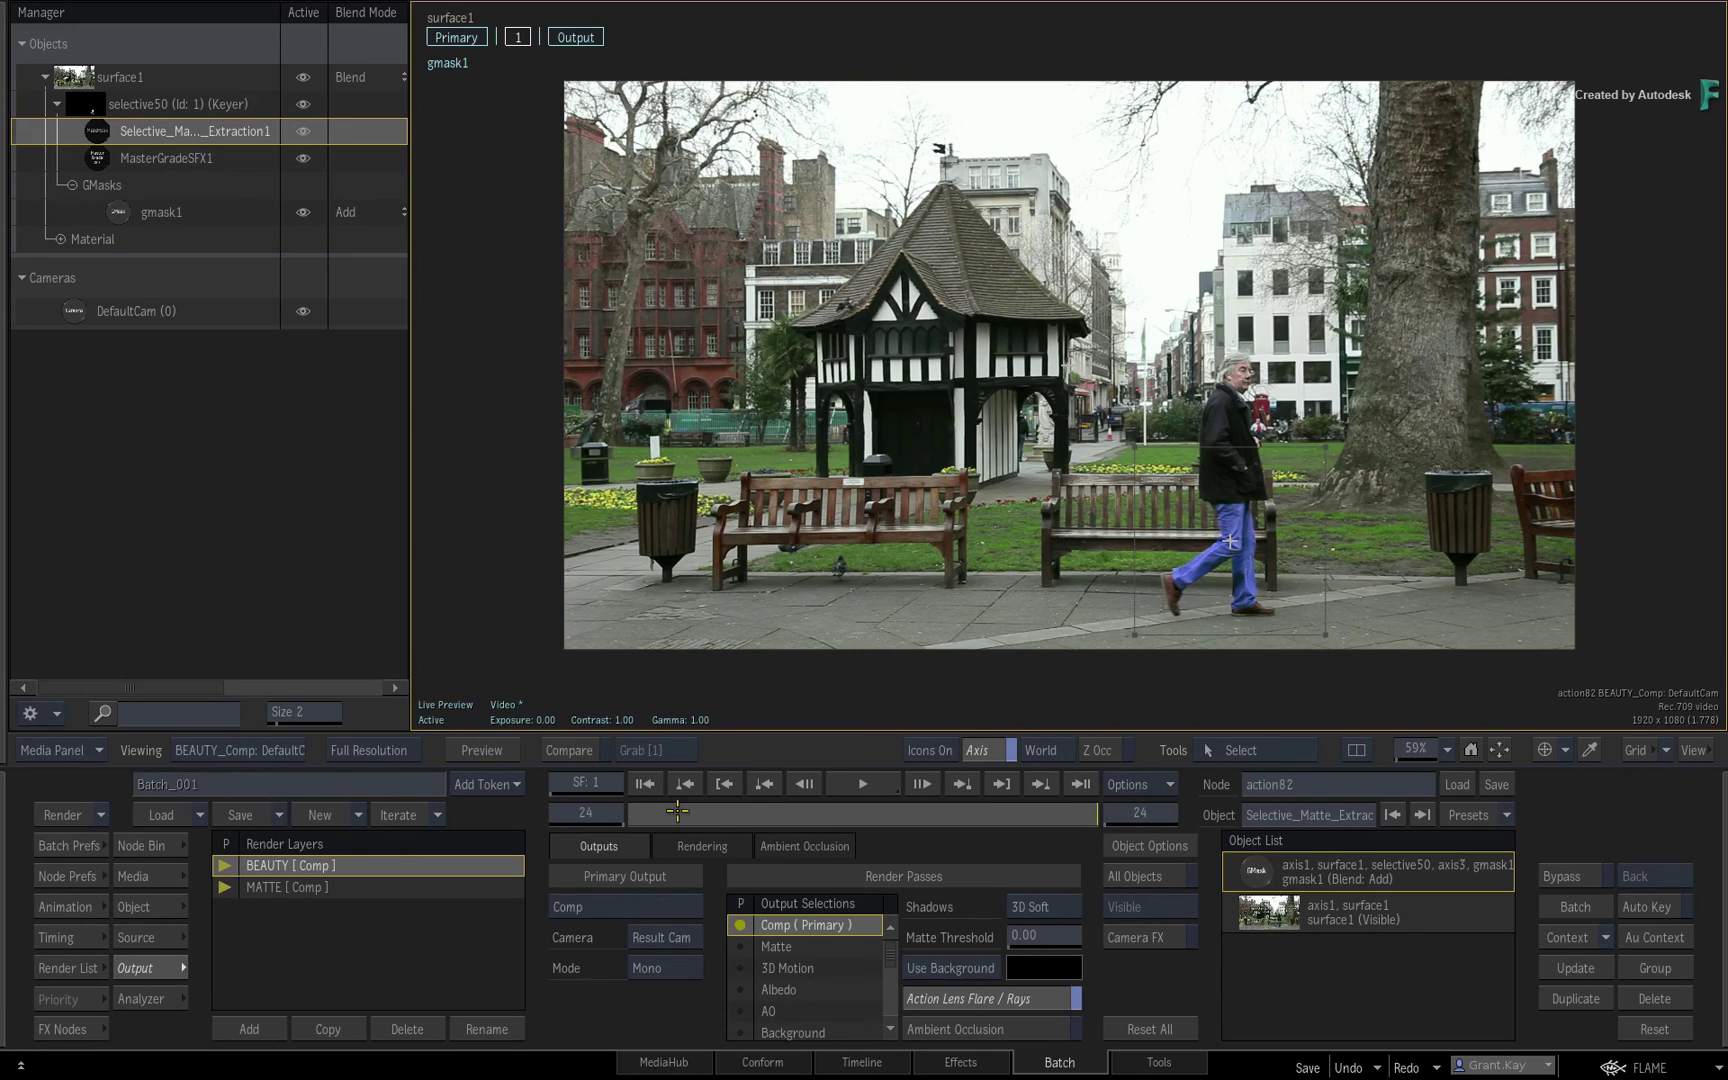
left_click_drag(677, 811, 473, 836)
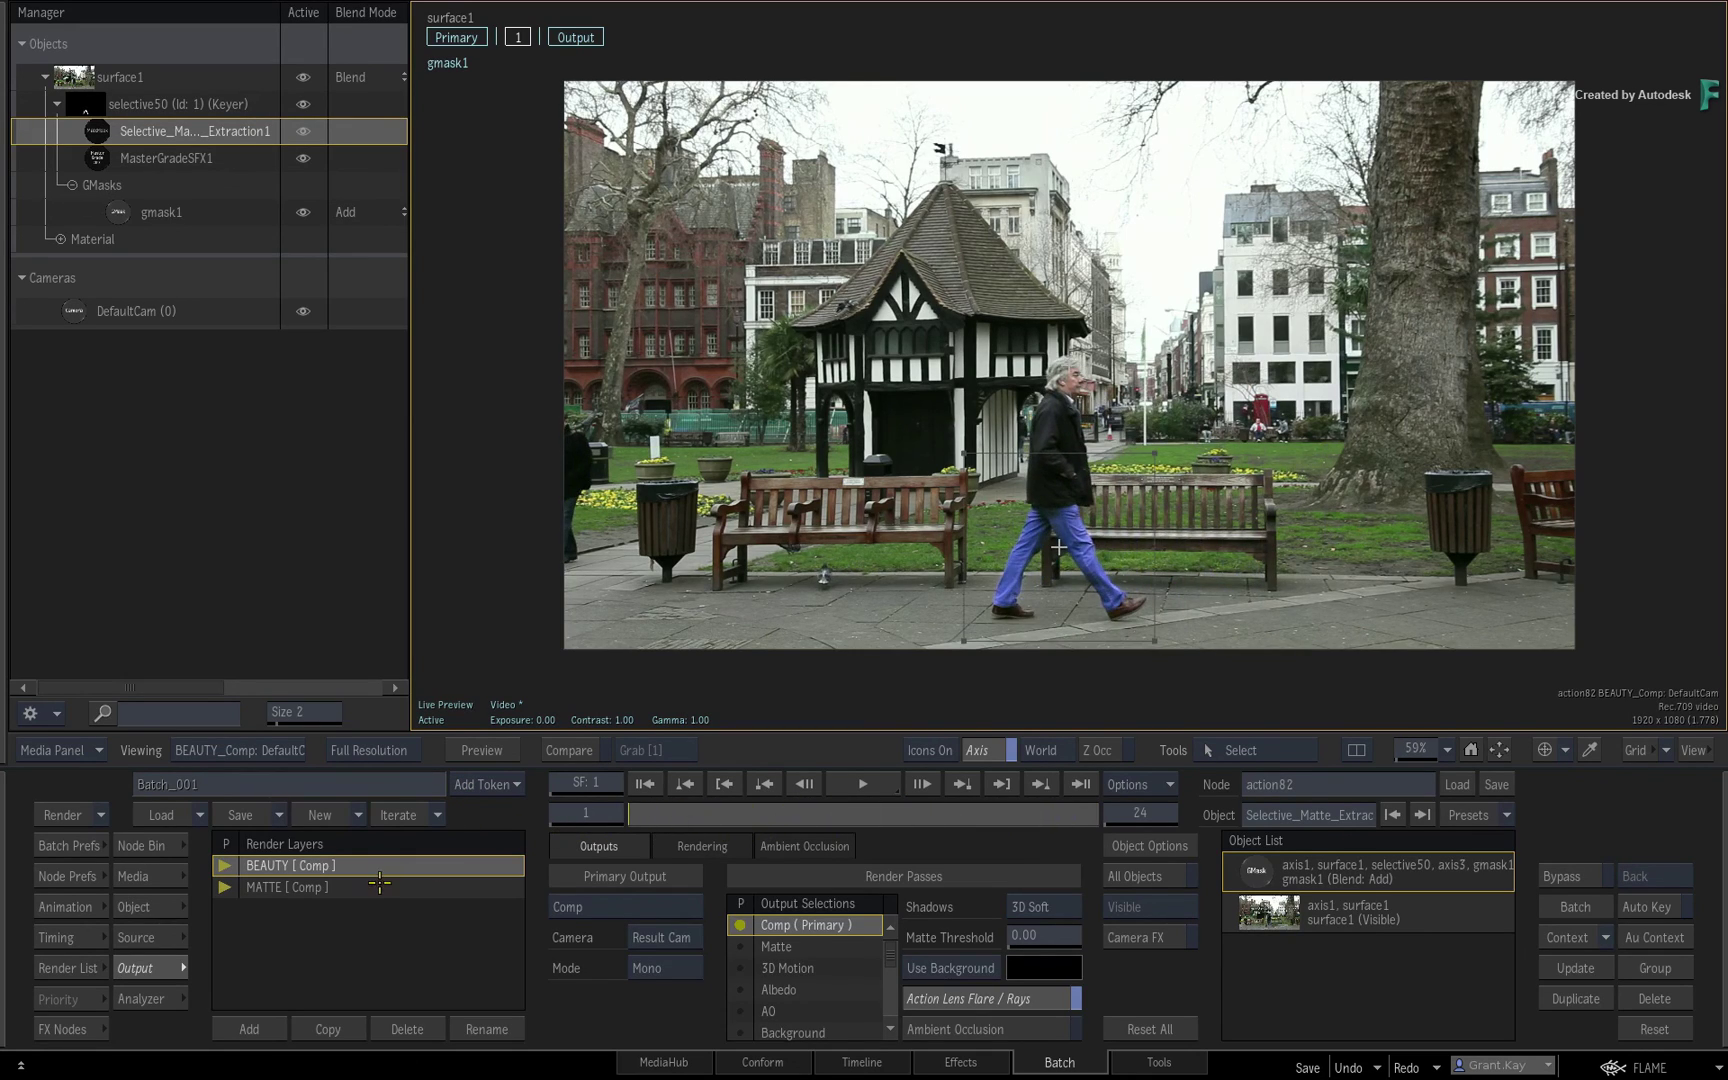